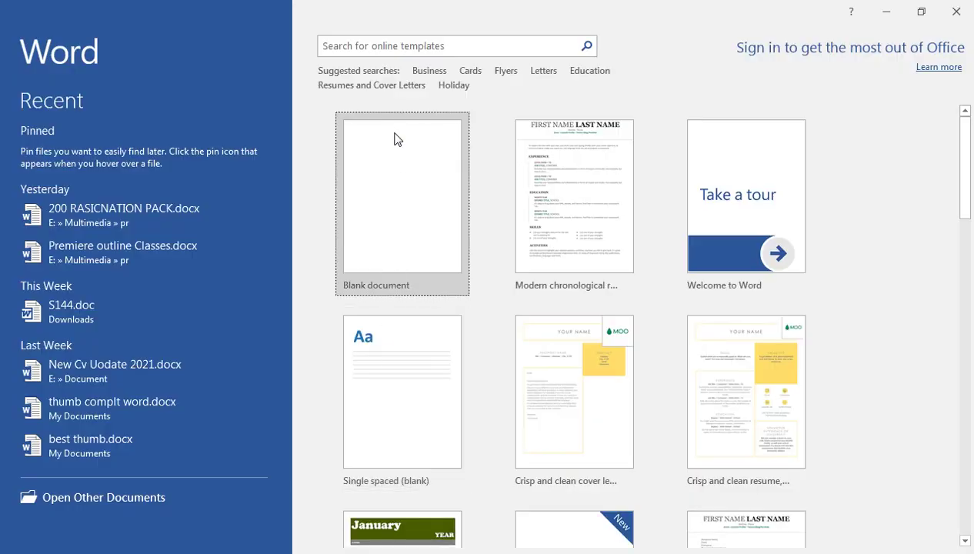
Open a new blank Word document, Document1, from the start screen.
{"action": "left_click", "coordinate": [394, 139]}
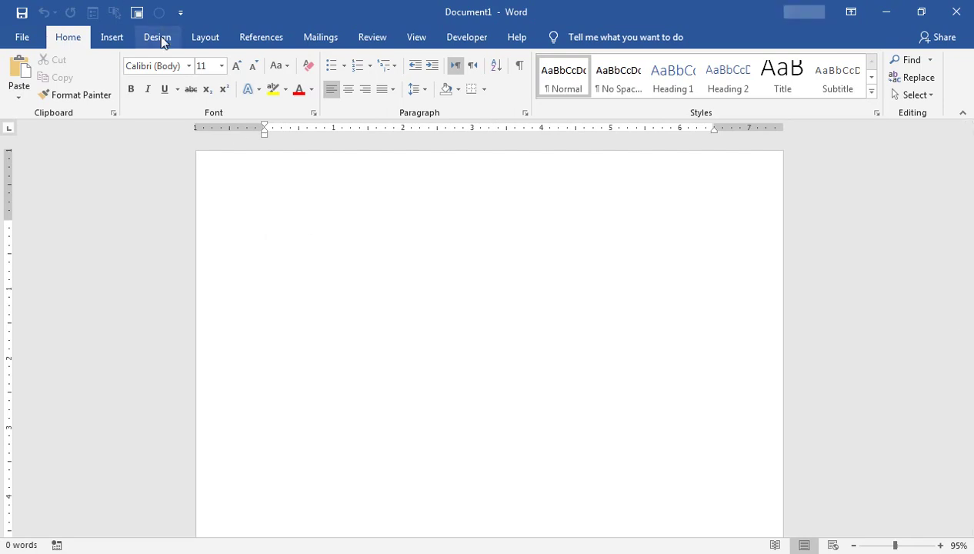
Set the page colour to Black.
{"action": "left_click", "coordinate": [162, 42]}
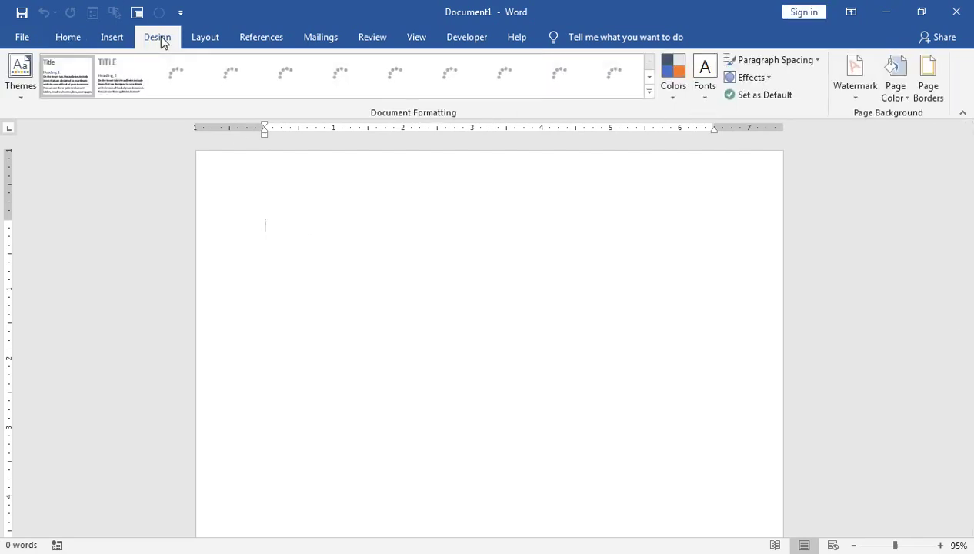
{"action": "left_click", "coordinate": [906, 102]}
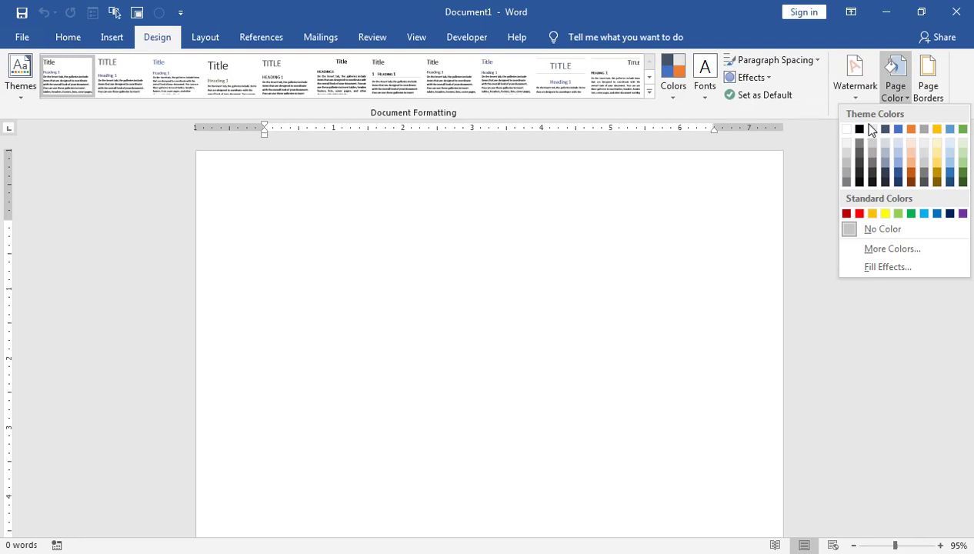
{"action": "left_click", "coordinate": [860, 129]}
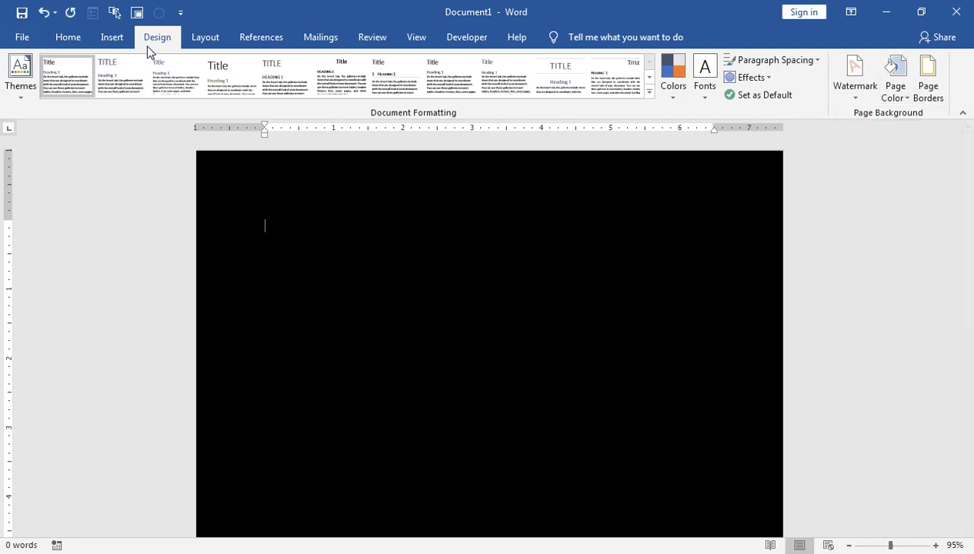
Pick the diamond shape and switch the view to One Page.
{"action": "left_click", "coordinate": [111, 37]}
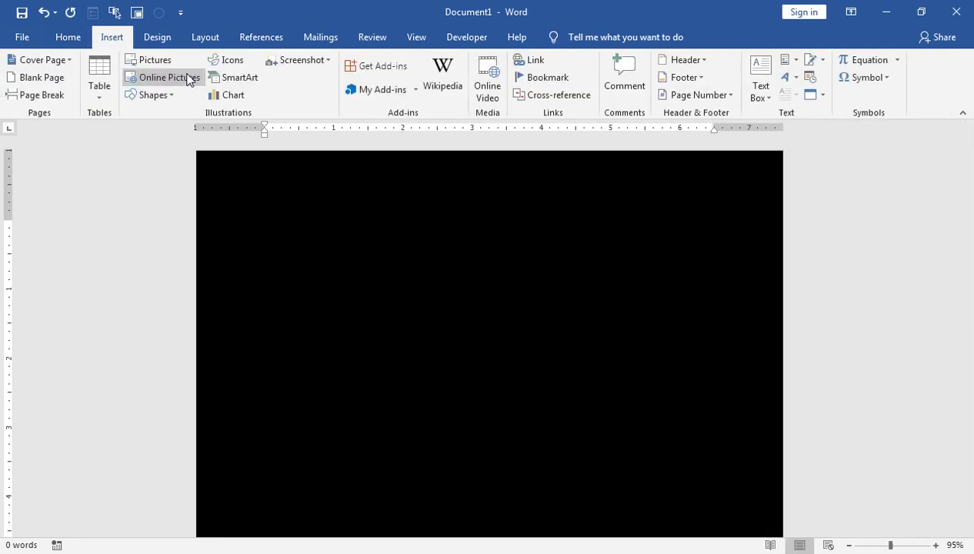
{"action": "left_click", "coordinate": [170, 95]}
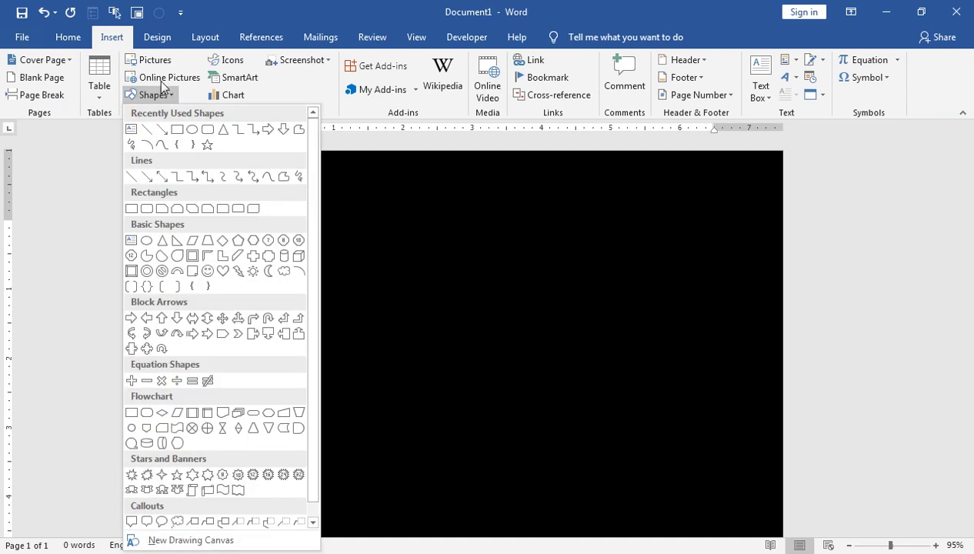
{"action": "left_click", "coordinate": [220, 245]}
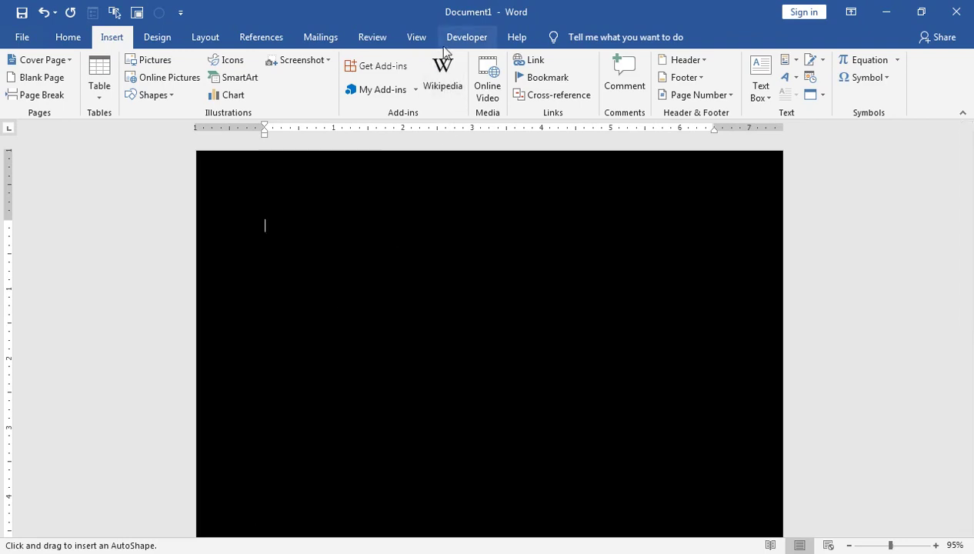
{"action": "left_click", "coordinate": [416, 37]}
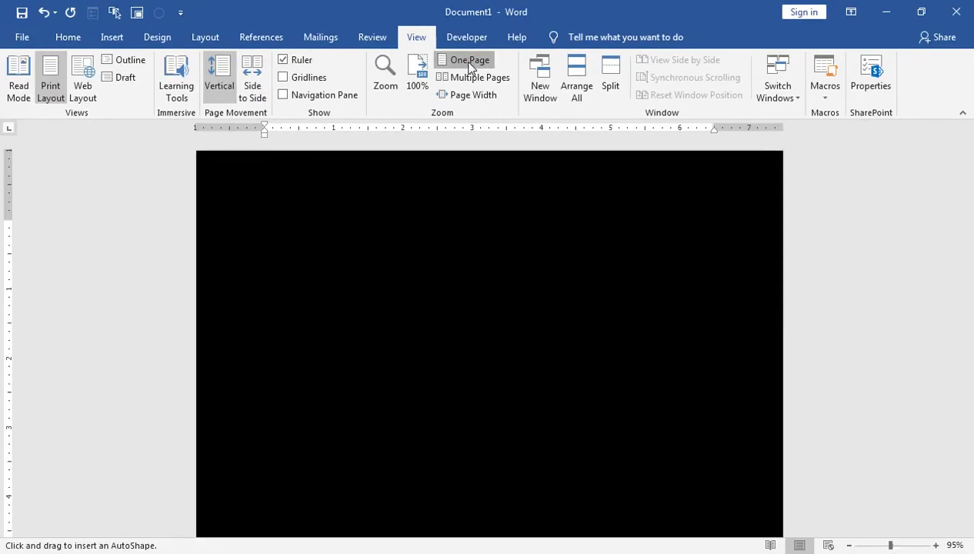
{"action": "left_click", "coordinate": [504, 125]}
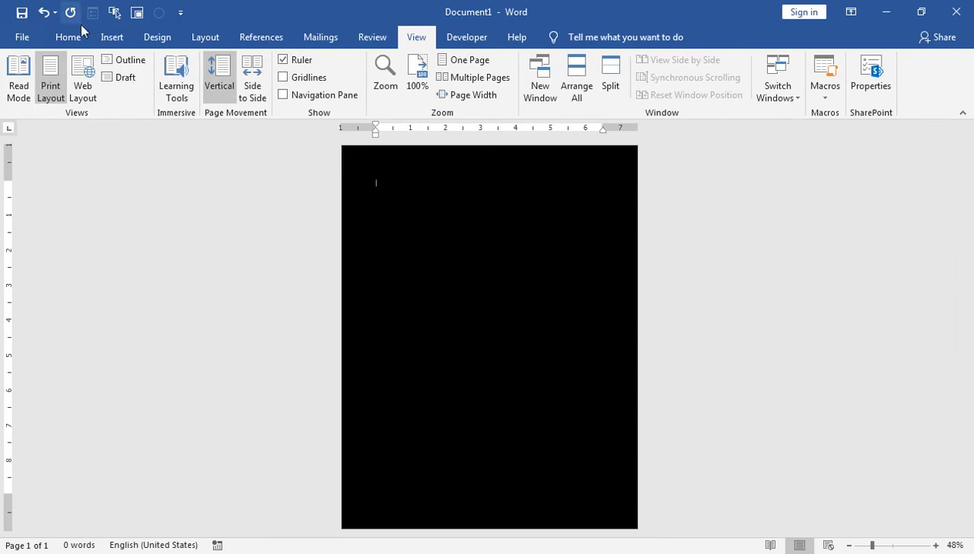
Cancel the pending shape insertion and zoom the page to 87%.
{"action": "left_click", "coordinate": [112, 37]}
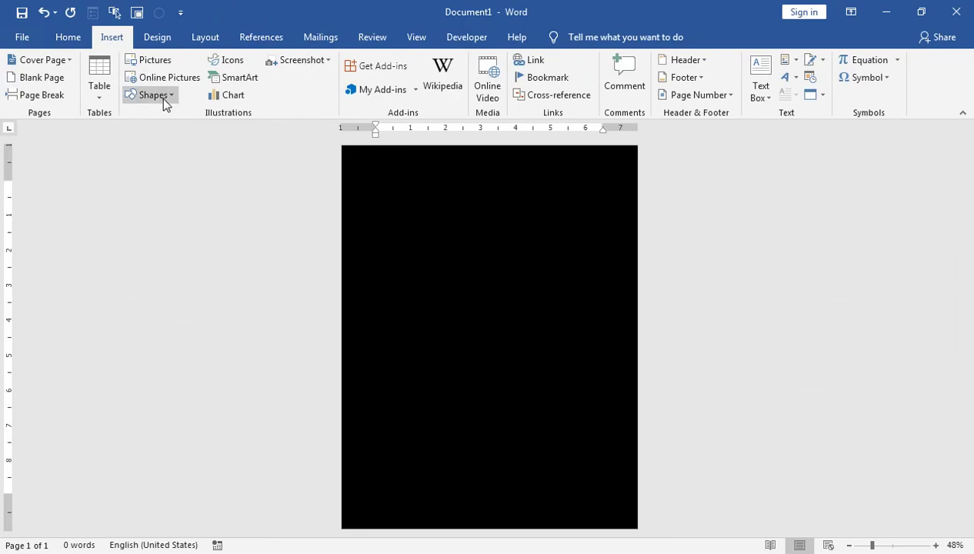
{"action": "left_click", "coordinate": [161, 97]}
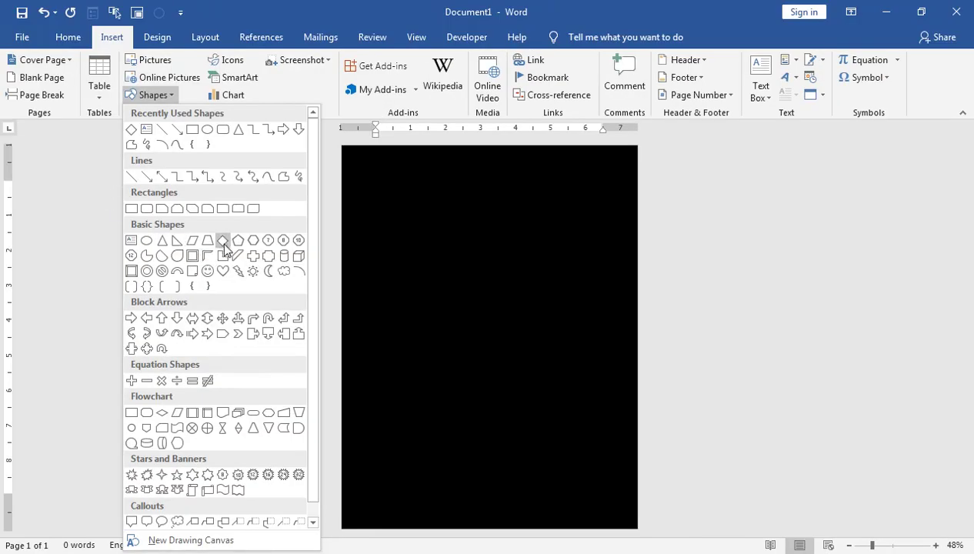
{"action": "left_click", "coordinate": [223, 242]}
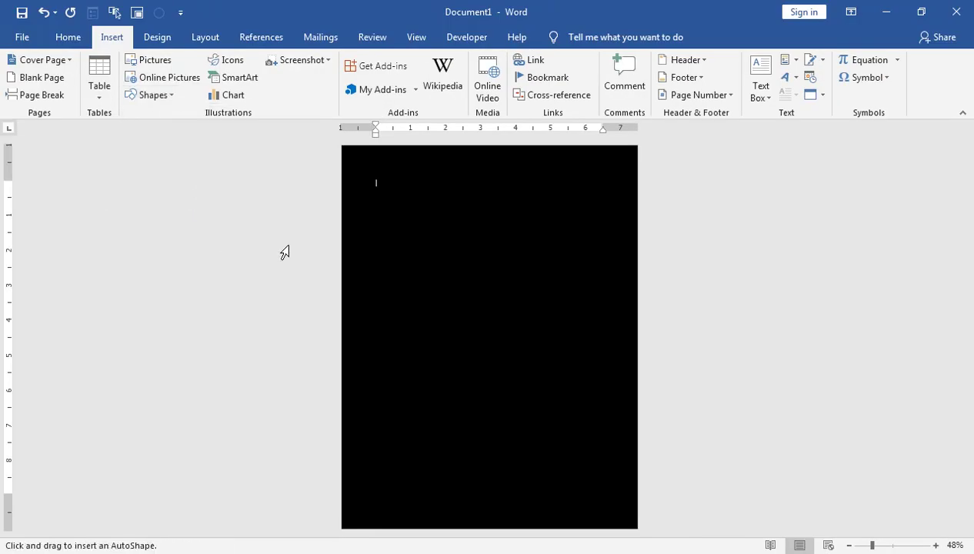
{"action": "left_click", "coordinate": [170, 98]}
{"action": "key", "text": "Escape"}
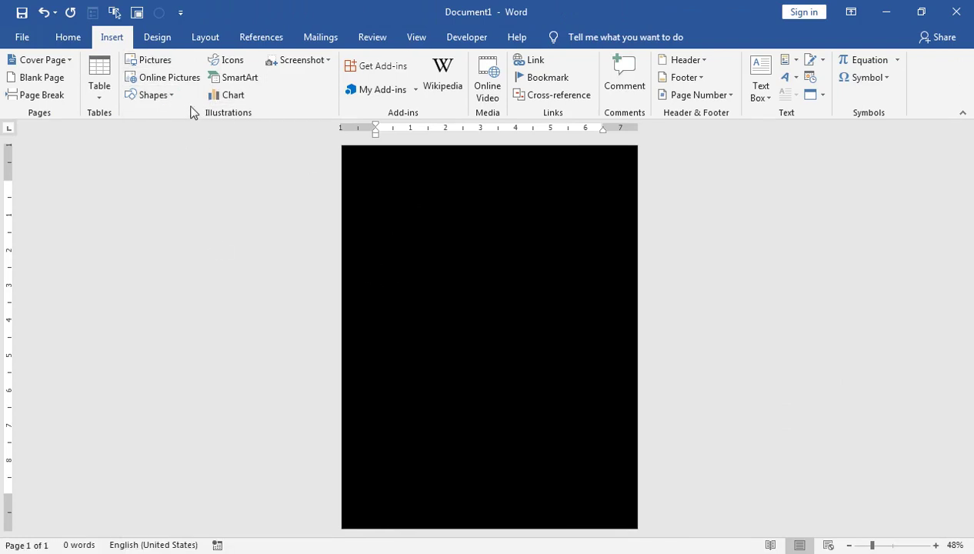
{"action": "left_click", "coordinate": [887, 545]}
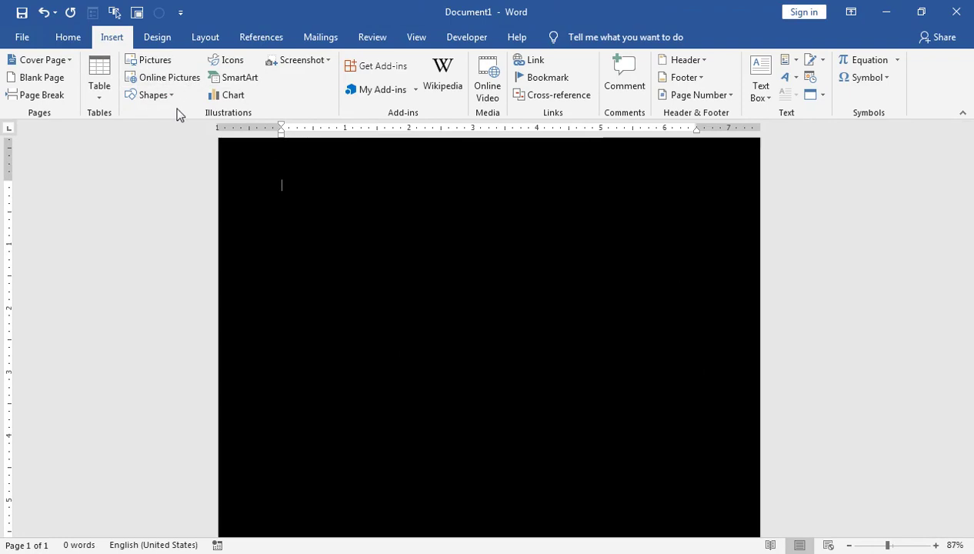
Draw a blue diamond in the upper page and nudge it left.
{"action": "left_click", "coordinate": [173, 102]}
{"action": "left_click", "coordinate": [229, 246]}
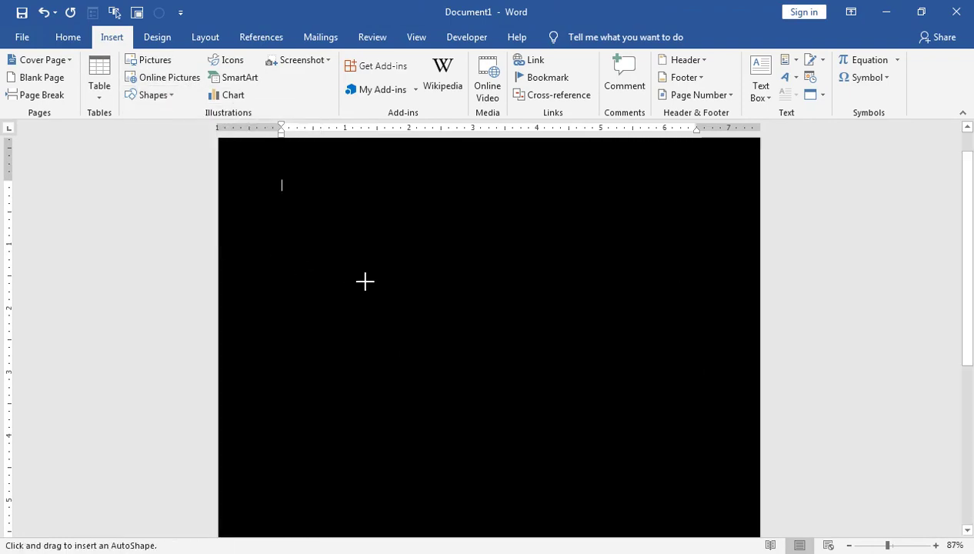
{"action": "left_click_drag", "start_coordinate": [321, 212], "coordinate": [524, 393]}
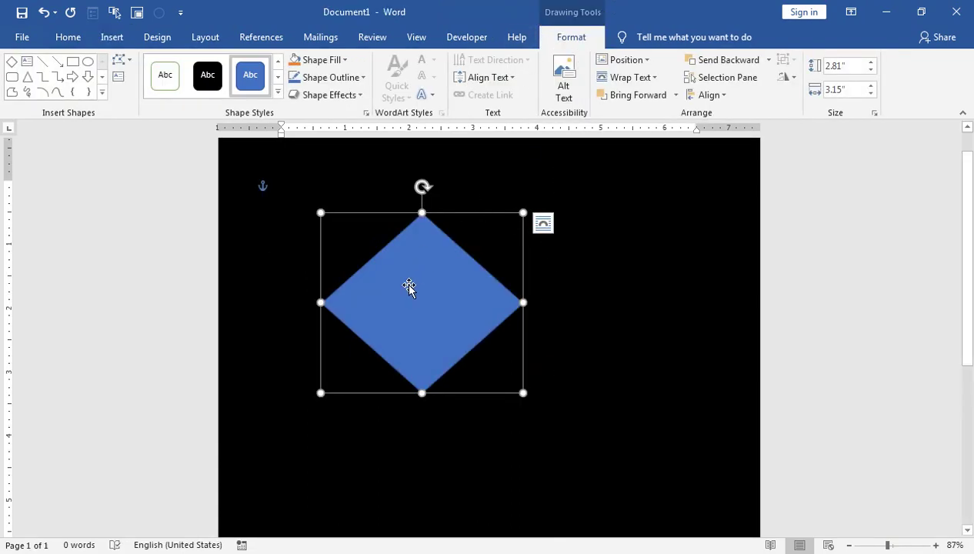
{"action": "mouse_move", "coordinate": [381, 295]}
{"action": "left_mouse_down"}
{"action": "mouse_move", "coordinate": [351, 304]}
{"action": "mouse_move", "coordinate": [502, 305]}
{"action": "left_mouse_up"}
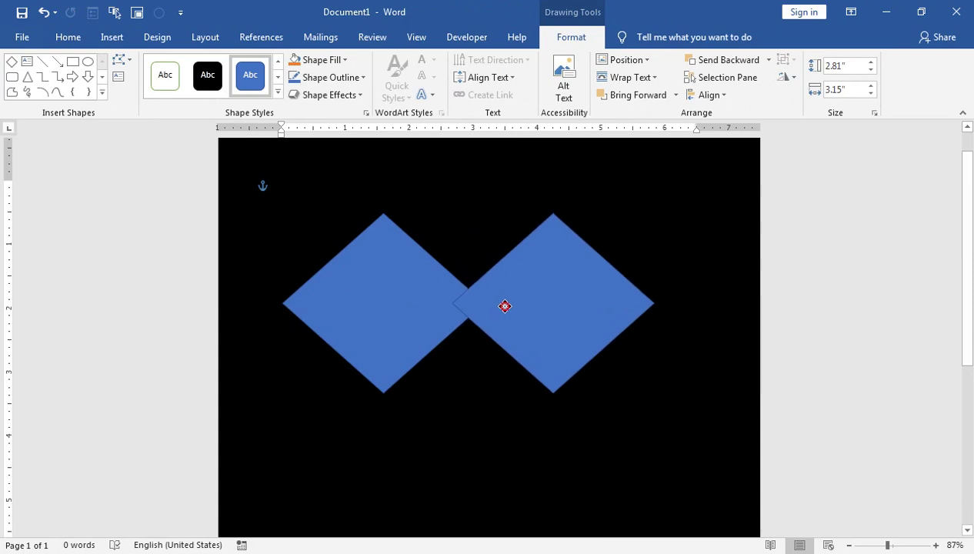
{"action": "mouse_move", "coordinate": [502, 305]}
{"action": "left_mouse_down"}
{"action": "mouse_move", "coordinate": [515, 301]}
{"action": "mouse_move", "coordinate": [506, 298]}
{"action": "left_mouse_up"}
{"action": "key", "text": "ctrl+z"}
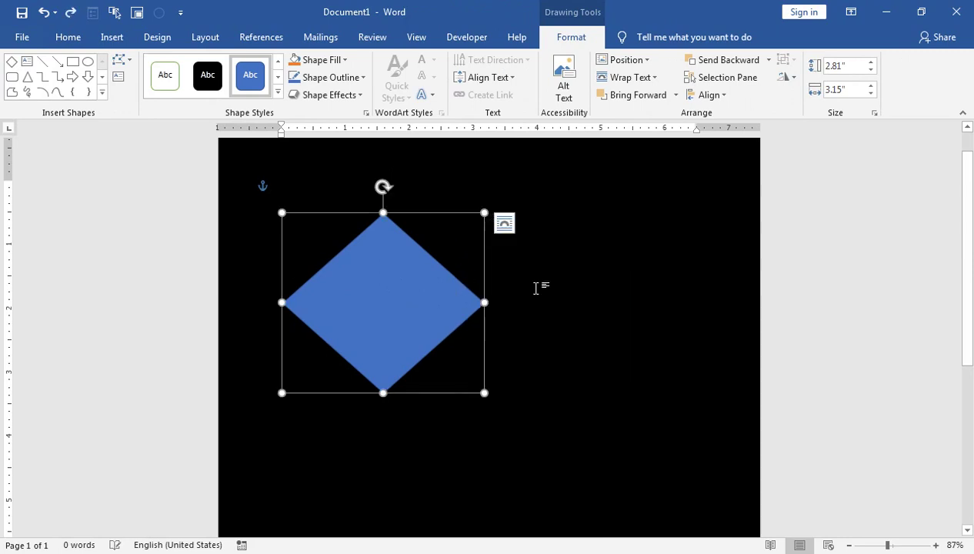
Copy the diamond to the right, then copy the pair below into a two-by-two cluster.
{"action": "mouse_move", "coordinate": [387, 300]}
{"action": "left_mouse_down"}
{"action": "mouse_move", "coordinate": [478, 289]}
{"action": "mouse_move", "coordinate": [434, 299]}
{"action": "left_mouse_up"}
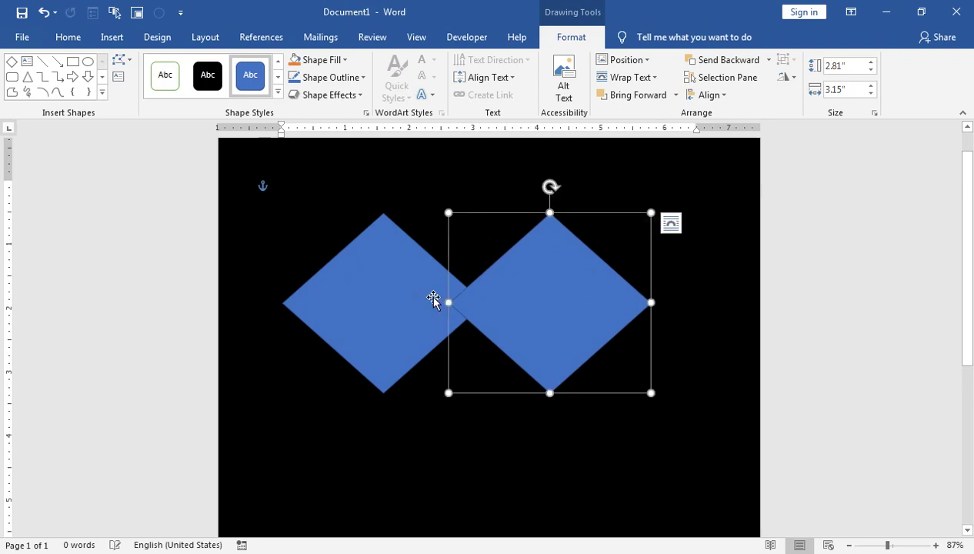
{"action": "left_click", "coordinate": [357, 302], "text": "shift"}
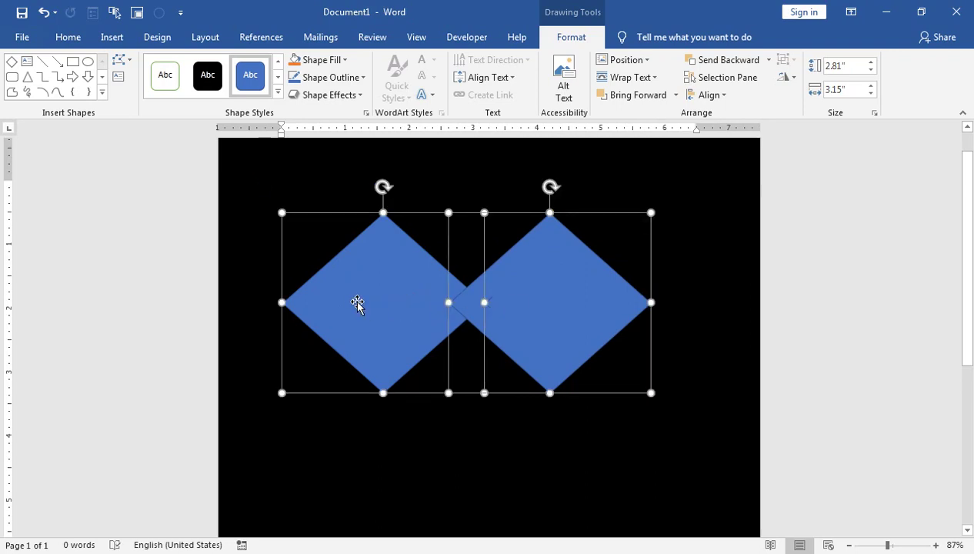
{"action": "left_click_drag", "start_coordinate": [528, 283], "coordinate": [516, 397]}
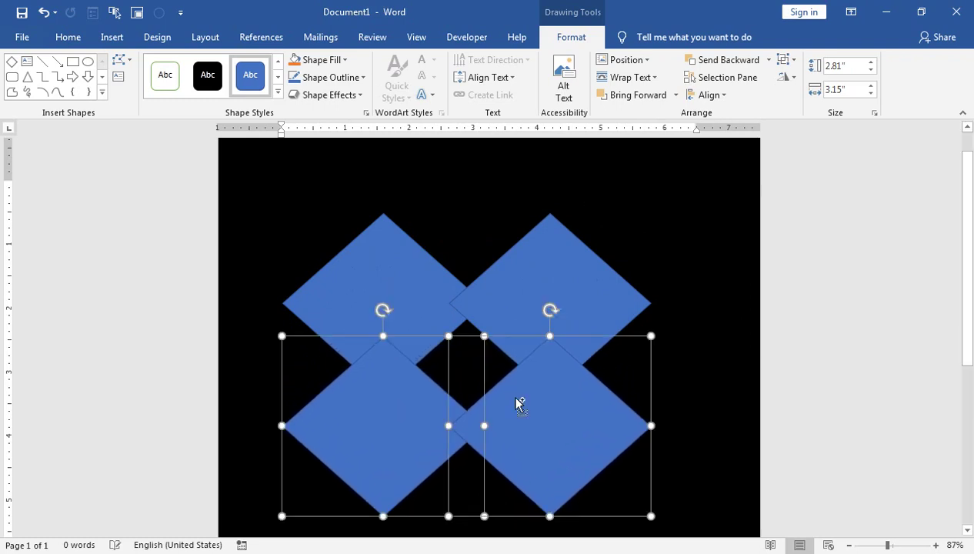
{"action": "left_click", "coordinate": [438, 304], "text": "shift"}
{"action": "left_click", "coordinate": [516, 311], "text": "shift"}
{"action": "left_click_drag", "start_coordinate": [516, 313], "coordinate": [529, 298]}
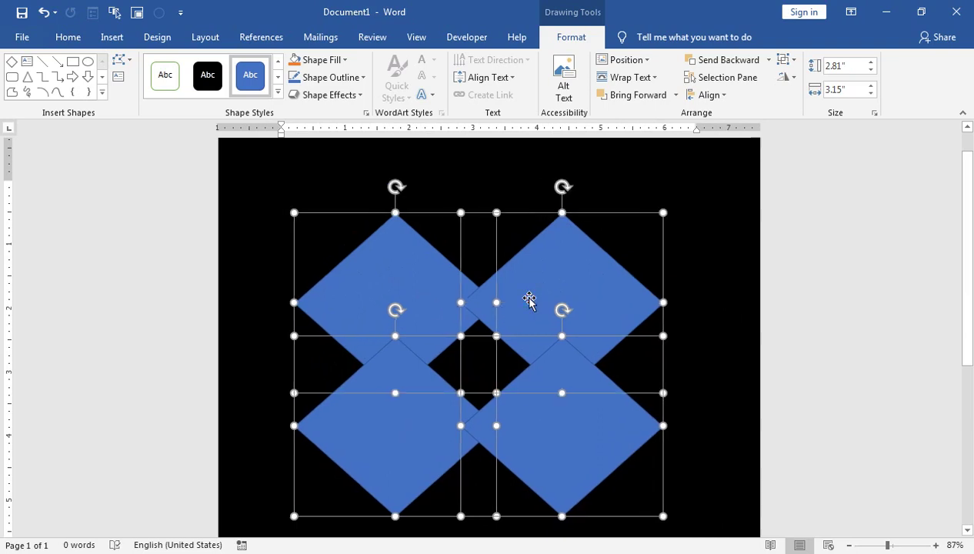
{"action": "scroll", "coordinate": [529, 302], "scroll_direction": "down", "scroll_amount": 1}
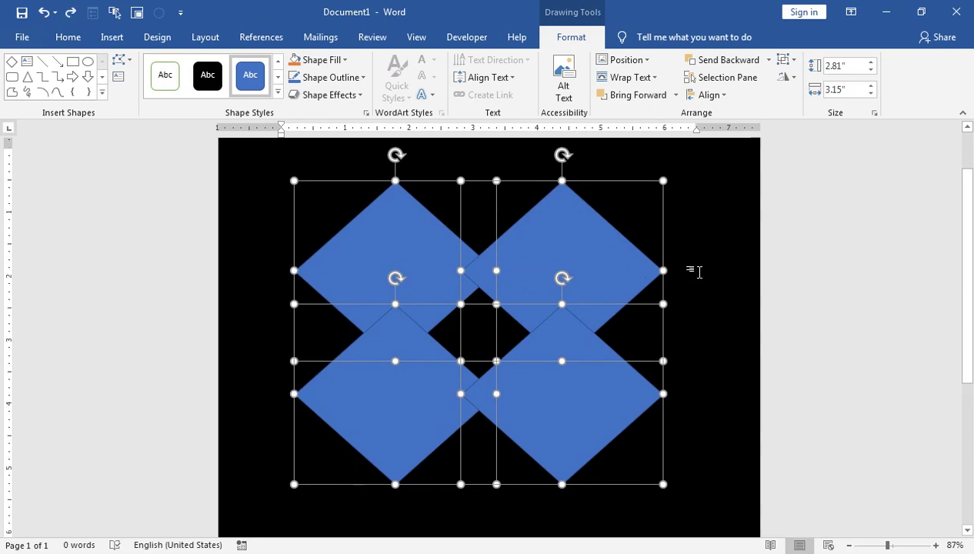
{"action": "left_click", "coordinate": [701, 246]}
{"action": "left_click", "coordinate": [577, 243]}
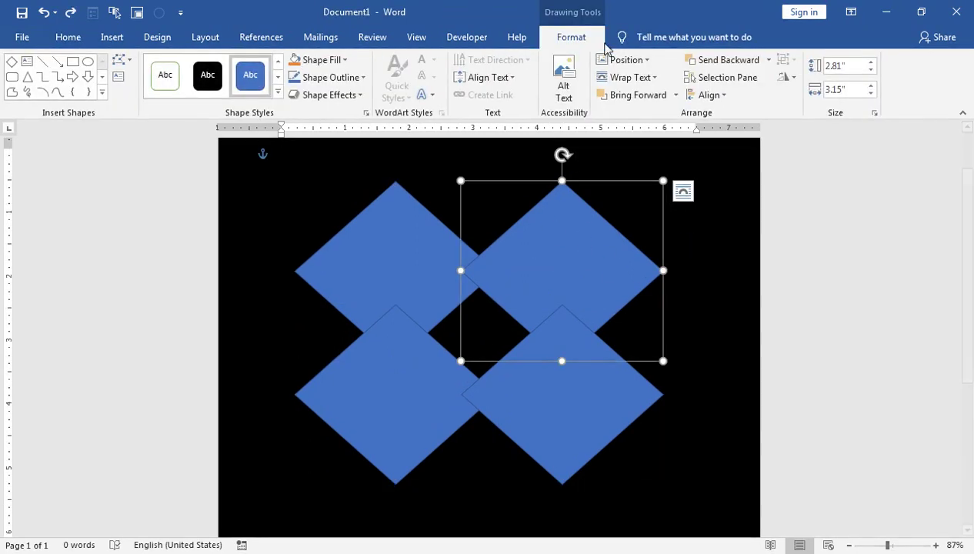
Fill the top-right diamond with the burger photo download (3).jpg from the Desktop.
{"action": "left_click", "coordinate": [336, 60]}
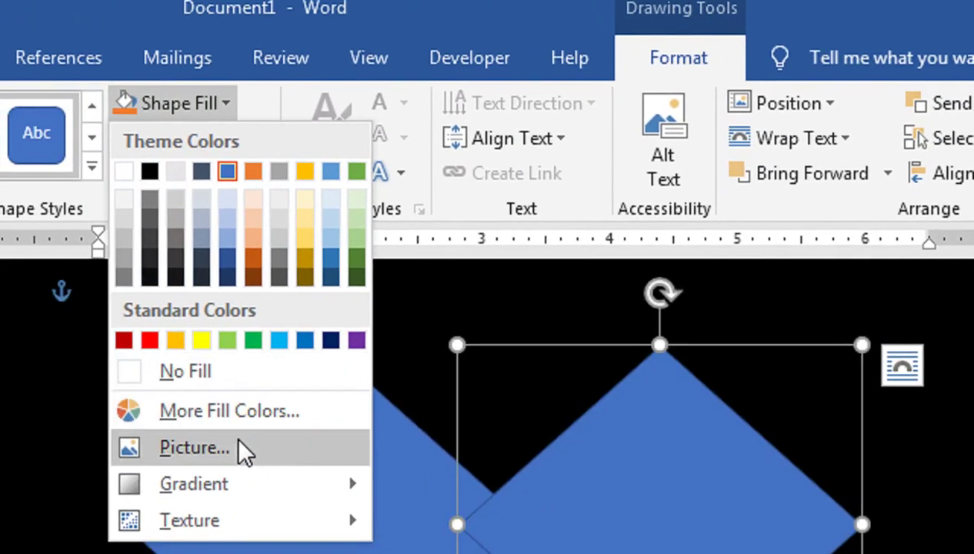
{"action": "left_click", "coordinate": [208, 464]}
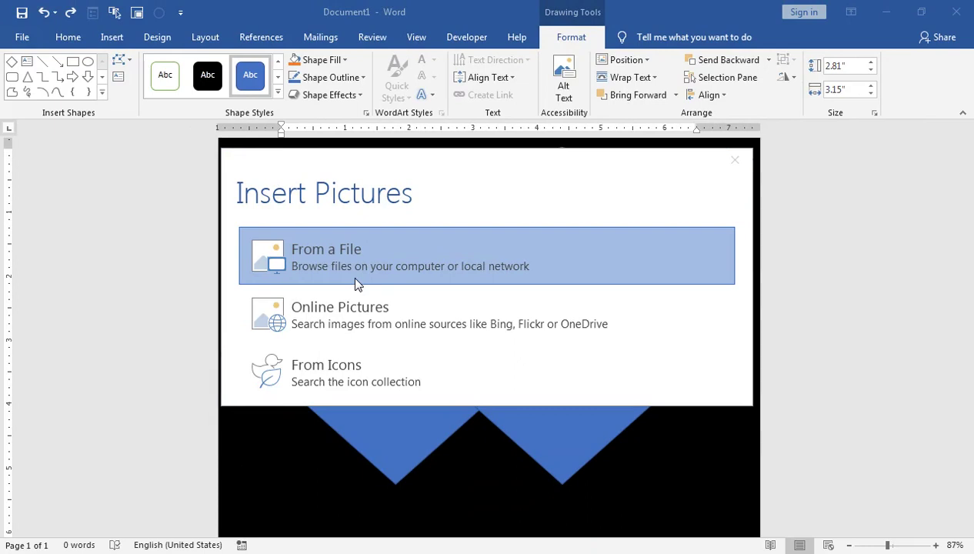
{"action": "left_click", "coordinate": [355, 283]}
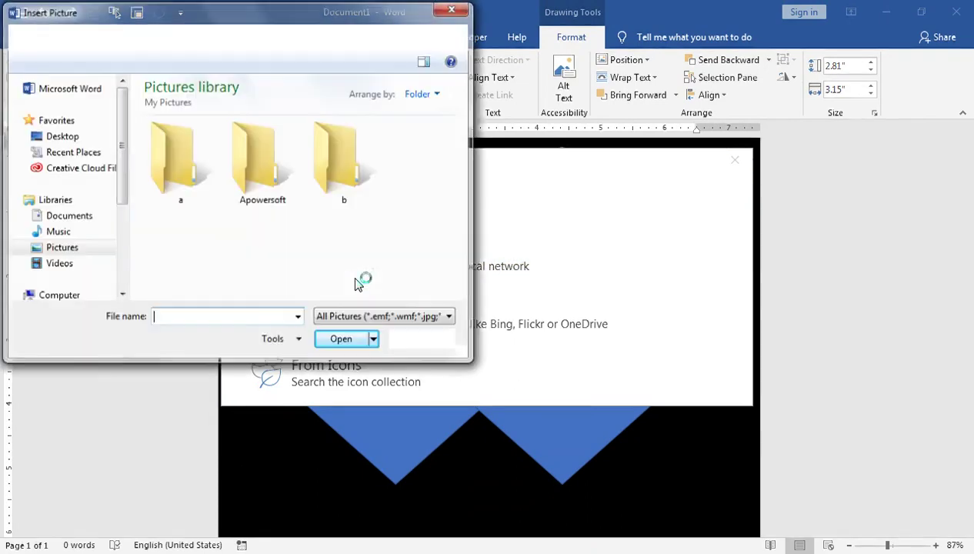
{"action": "left_click", "coordinate": [61, 135]}
{"action": "left_click", "coordinate": [171, 228]}
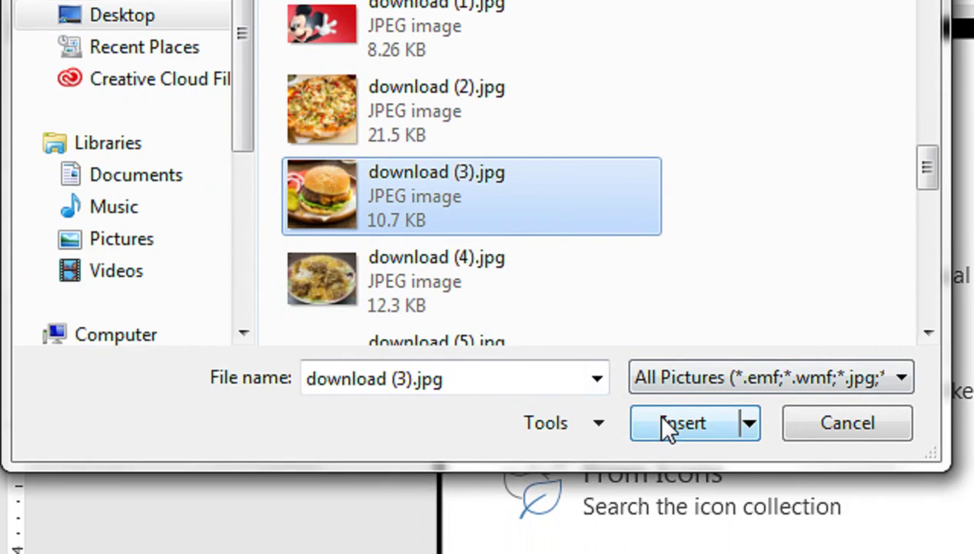
{"action": "left_click", "coordinate": [662, 419]}
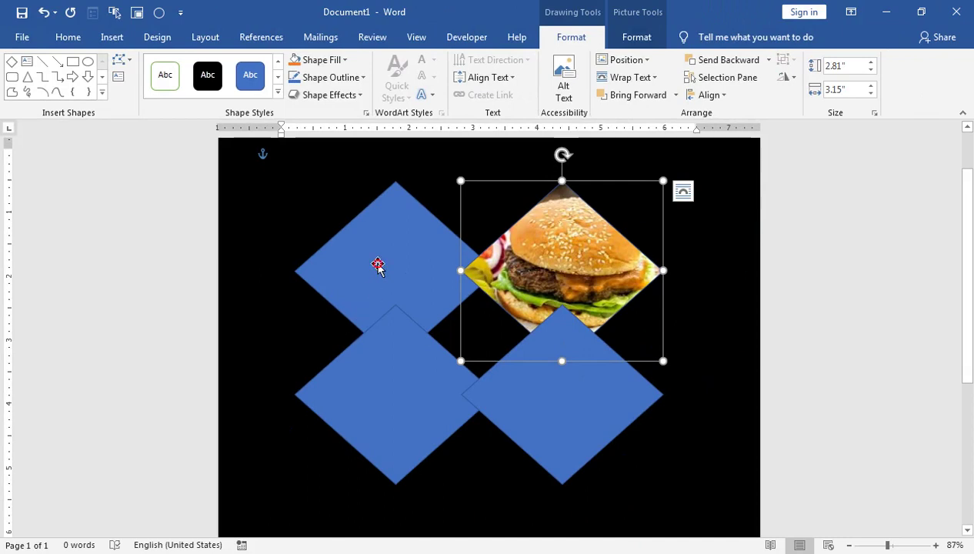
Fill the top-left diamond with the fried-chicken photo.
{"action": "left_click", "coordinate": [378, 265]}
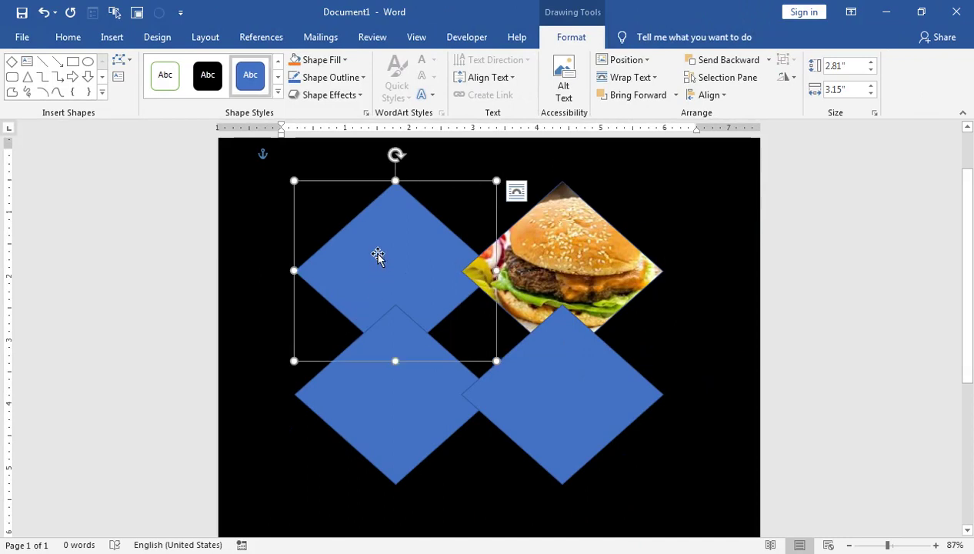
{"action": "left_click", "coordinate": [340, 67]}
{"action": "left_click", "coordinate": [335, 233]}
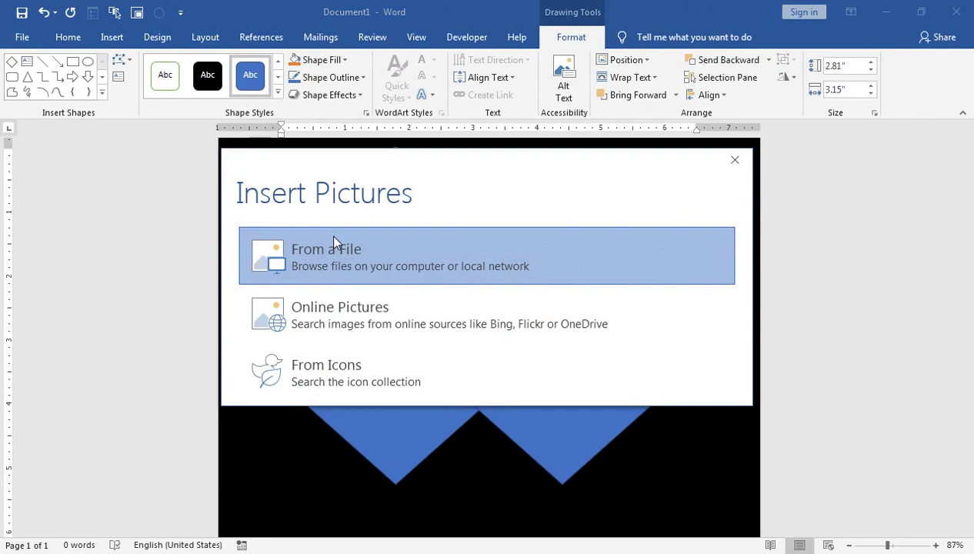
{"action": "left_click", "coordinate": [329, 234]}
Fill the lower-right diamond with a food photo, then select all four diamonds.
{"action": "left_click", "coordinate": [523, 425]}
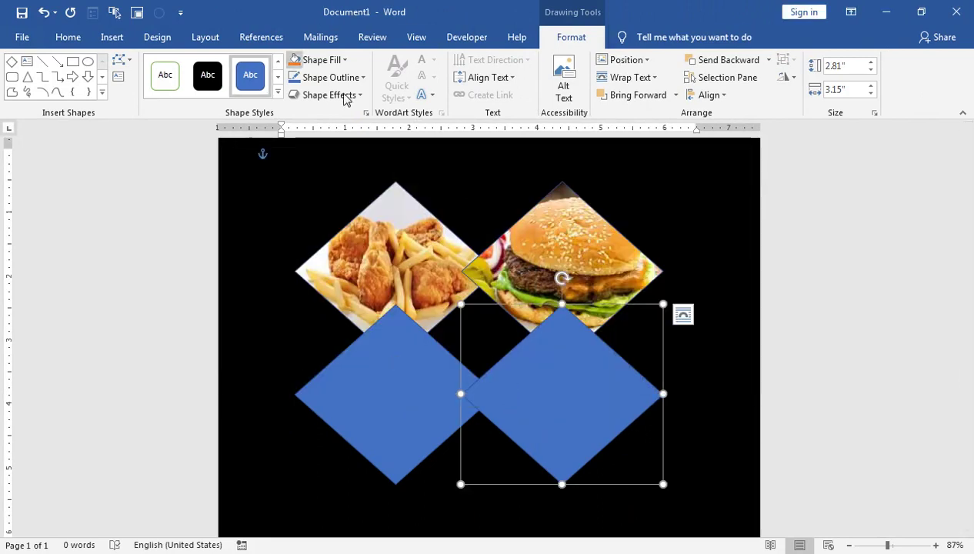
{"action": "left_click", "coordinate": [323, 60]}
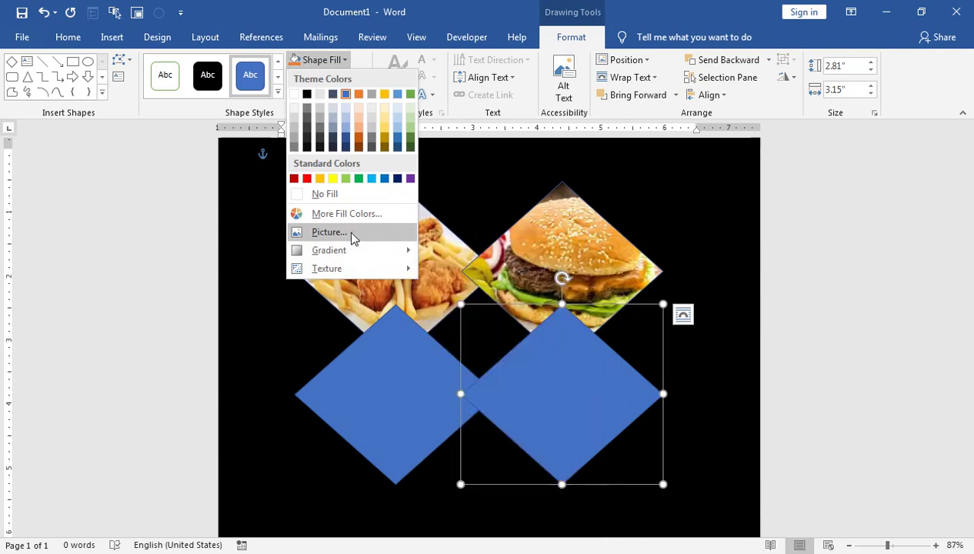
{"action": "left_click", "coordinate": [343, 232]}
{"action": "left_click", "coordinate": [319, 246]}
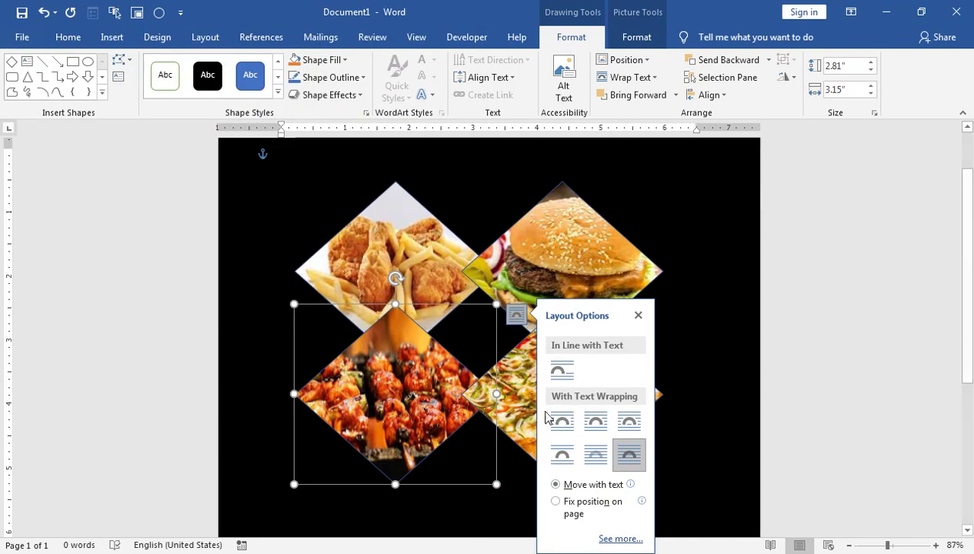
{"action": "left_click", "coordinate": [529, 265]}
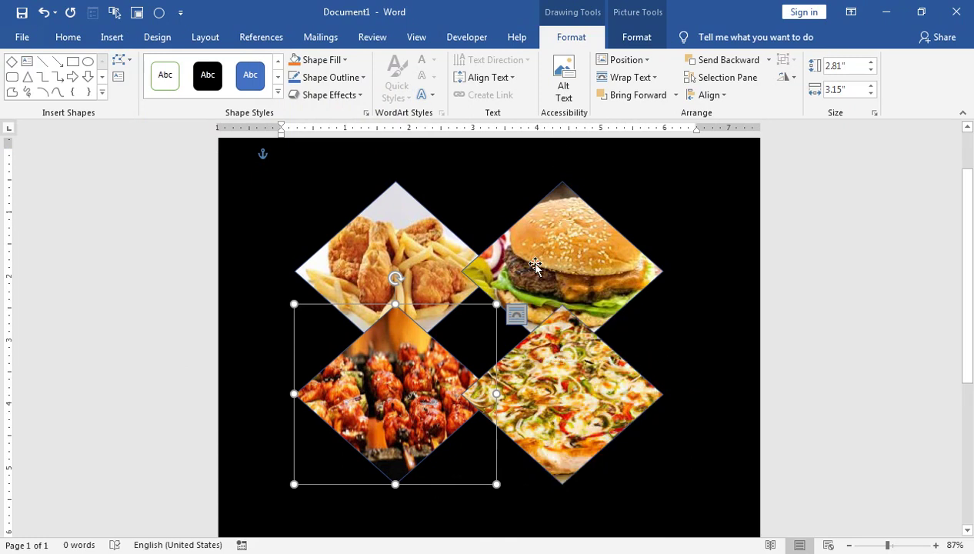
{"action": "left_click", "coordinate": [435, 260], "text": "shift"}
{"action": "left_click", "coordinate": [558, 398], "text": "shift"}
{"action": "left_click", "coordinate": [440, 399], "text": "shift"}
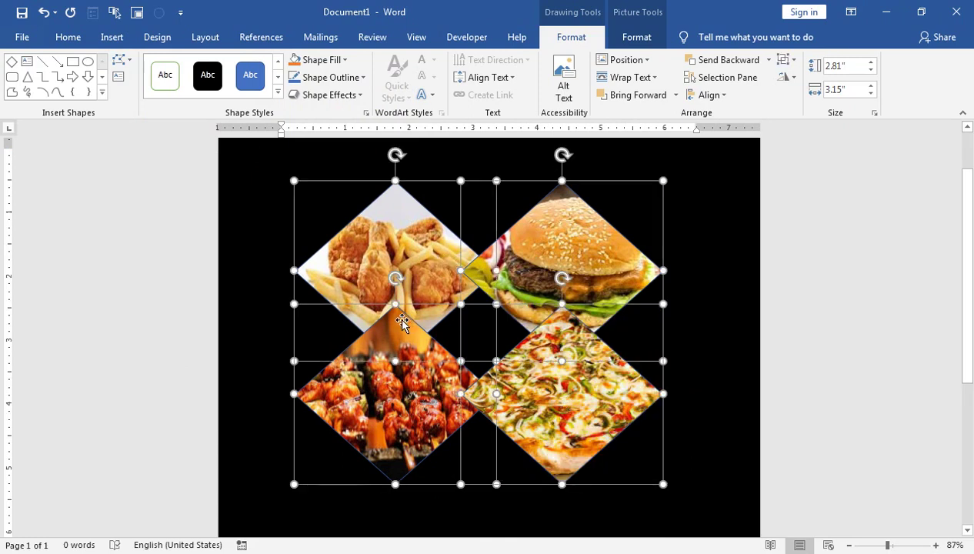
Outline all four diamond photos in White at 4½ pt weight, then deselect them.
{"action": "left_click", "coordinate": [320, 59]}
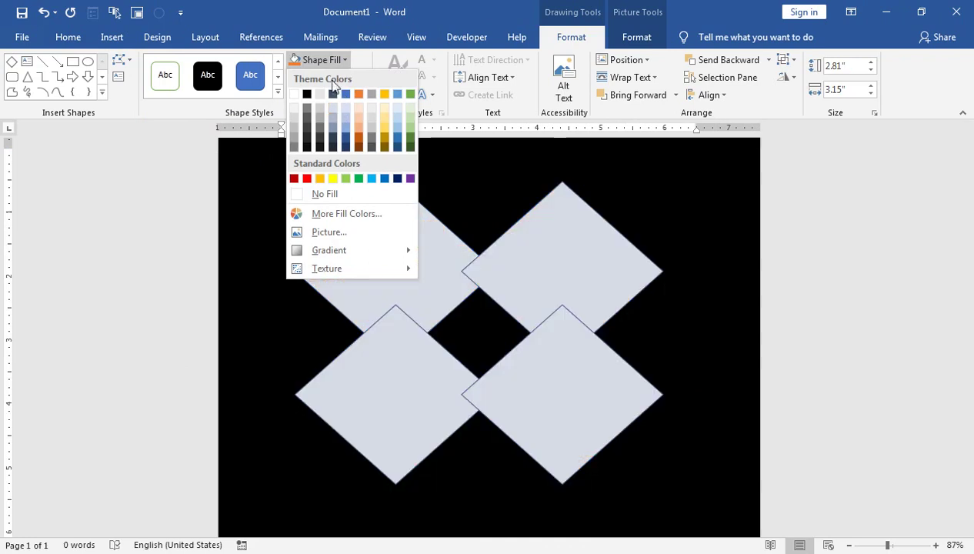
{"action": "left_click", "coordinate": [362, 74]}
{"action": "left_click", "coordinate": [343, 77]}
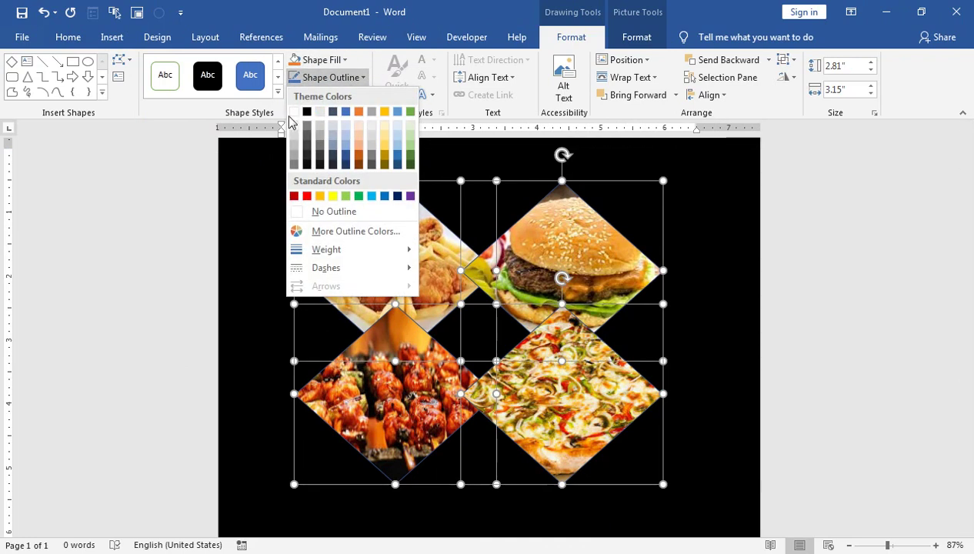
{"action": "left_click", "coordinate": [293, 111]}
{"action": "left_click", "coordinate": [329, 77]}
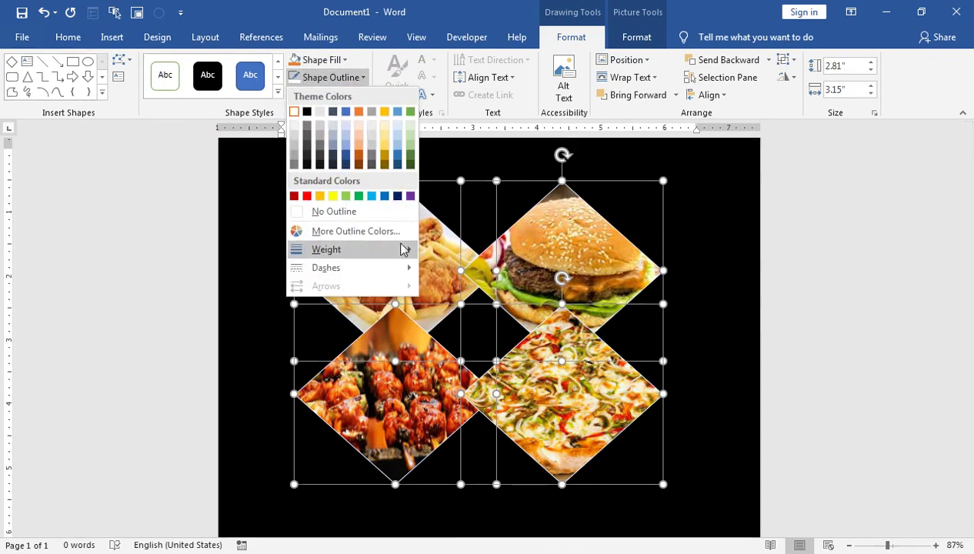
{"action": "mouse_move", "coordinate": [326, 249]}
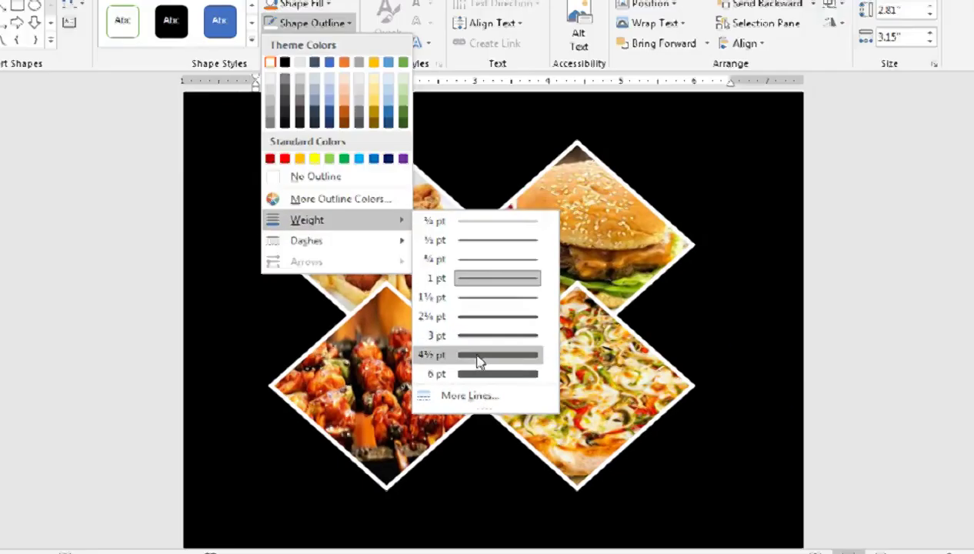
{"action": "left_click", "coordinate": [475, 370]}
{"action": "left_click", "coordinate": [737, 327]}
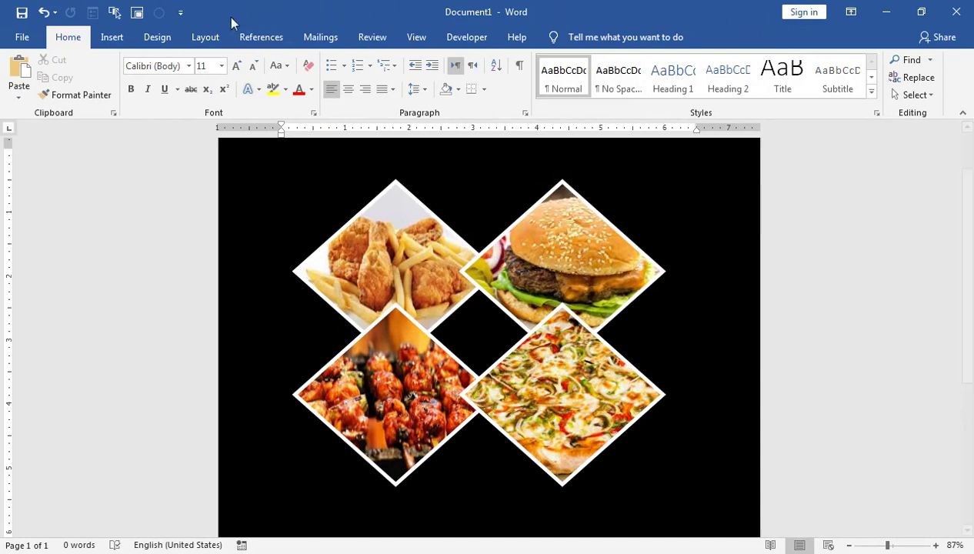
Draw an oval, resize it to 1.61" by 1.74" and centre it on the diamonds.
{"action": "left_click", "coordinate": [114, 38]}
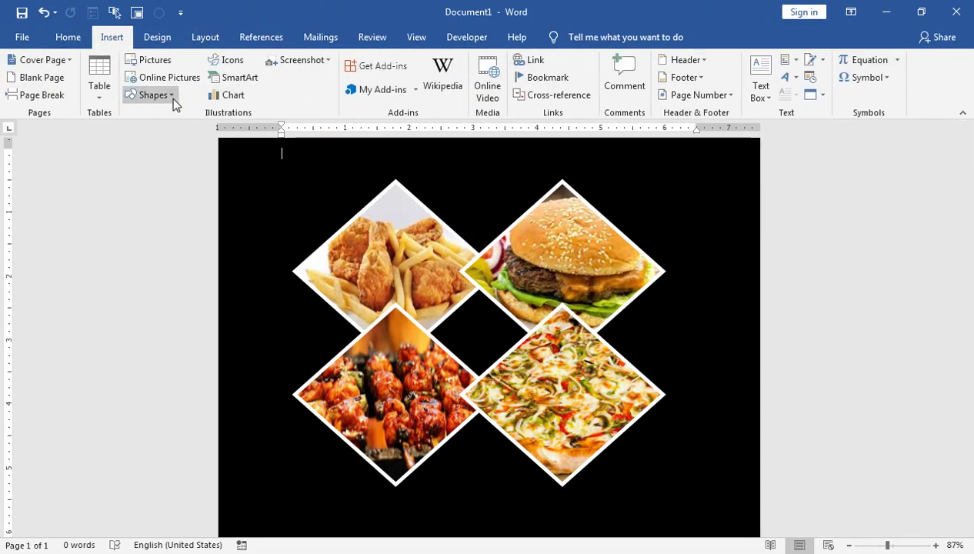
{"action": "left_click", "coordinate": [172, 96]}
{"action": "left_click", "coordinate": [203, 131]}
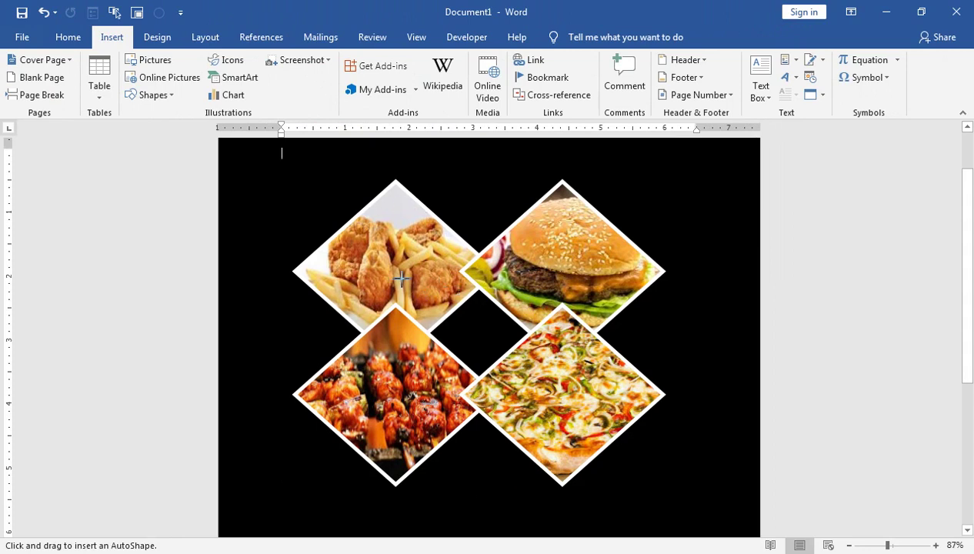
{"action": "left_click_drag", "start_coordinate": [386, 251], "coordinate": [526, 383]}
{"action": "left_click_drag", "start_coordinate": [445, 309], "coordinate": [466, 323]}
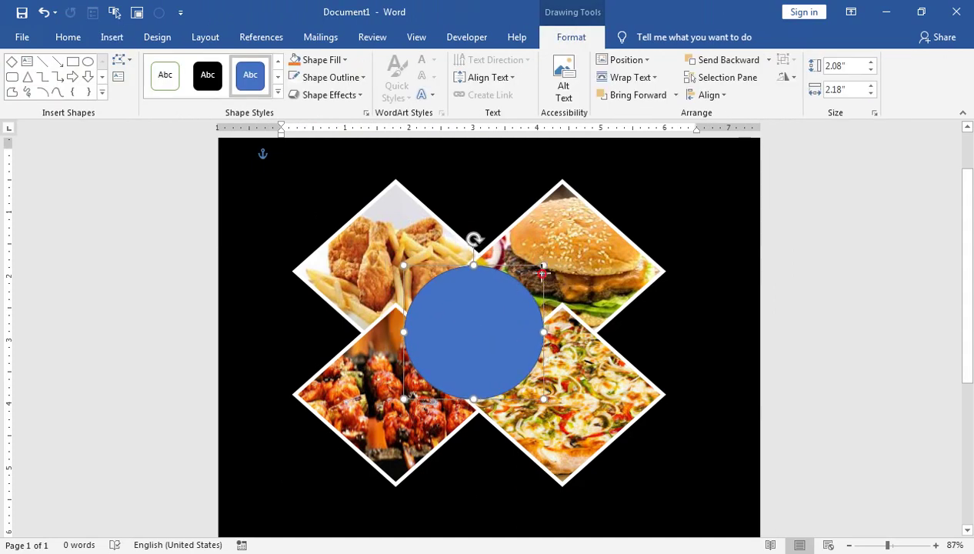
{"action": "left_click_drag", "start_coordinate": [545, 264], "coordinate": [512, 299]}
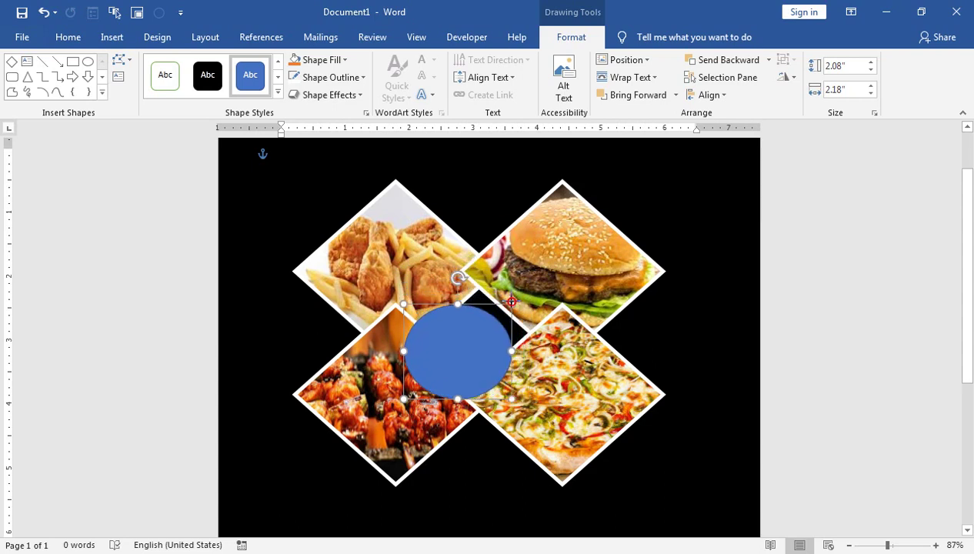
{"action": "left_click_drag", "start_coordinate": [452, 337], "coordinate": [465, 322]}
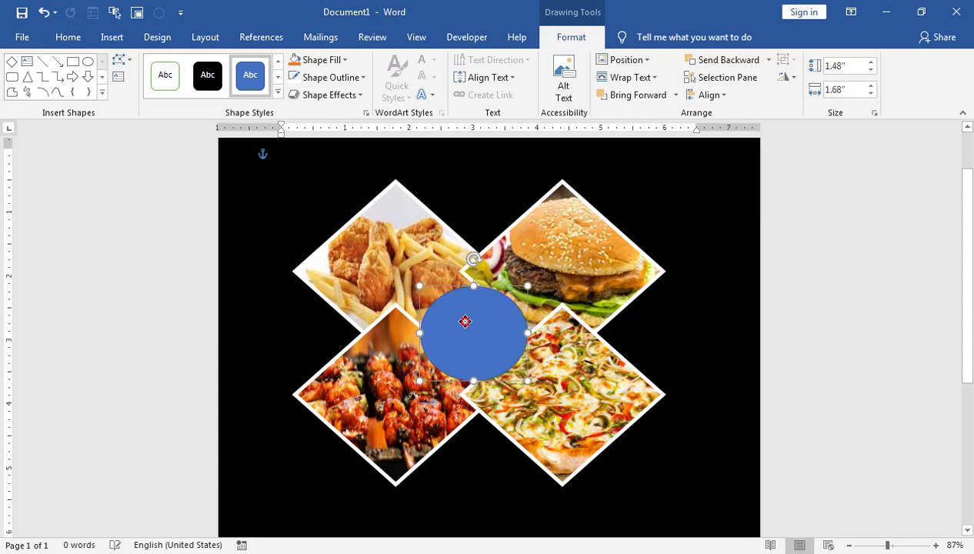
{"action": "left_click_drag", "start_coordinate": [420, 380], "coordinate": [416, 389]}
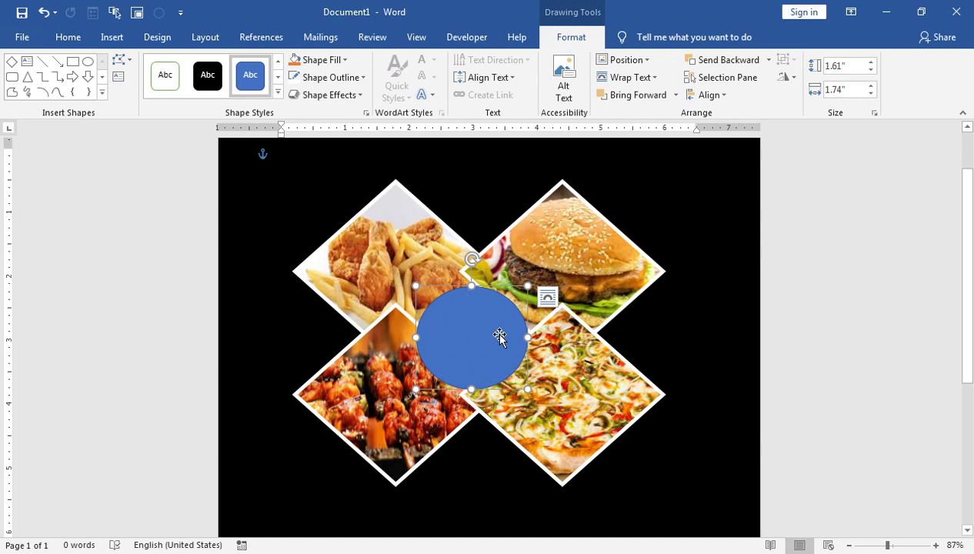
Fill the centre oval with the biryani photo.
{"action": "left_click", "coordinate": [344, 61]}
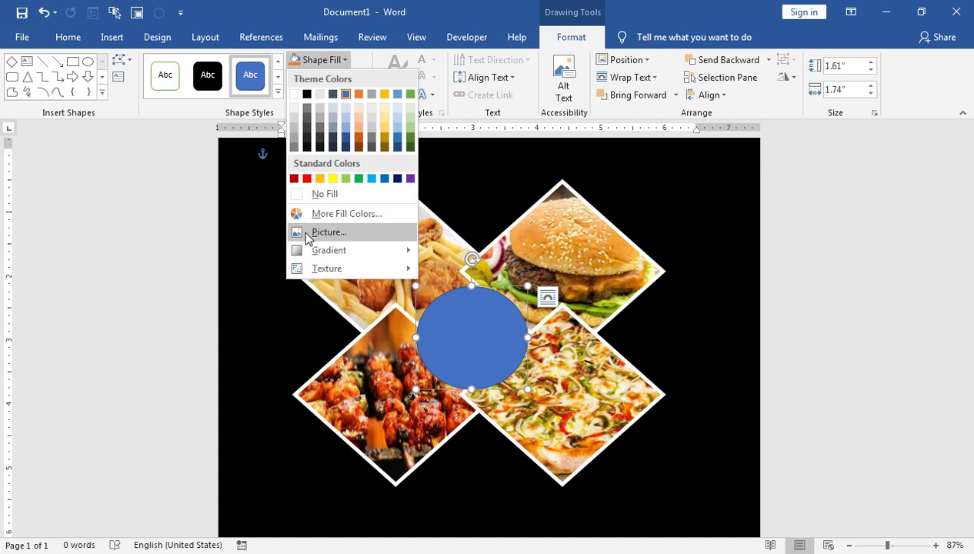
{"action": "left_click", "coordinate": [306, 232]}
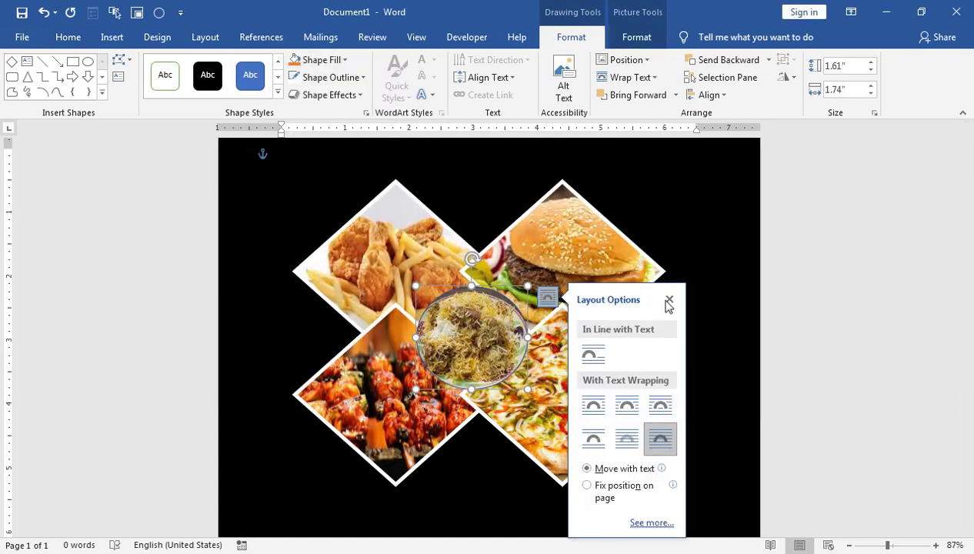
{"action": "left_click", "coordinate": [669, 300]}
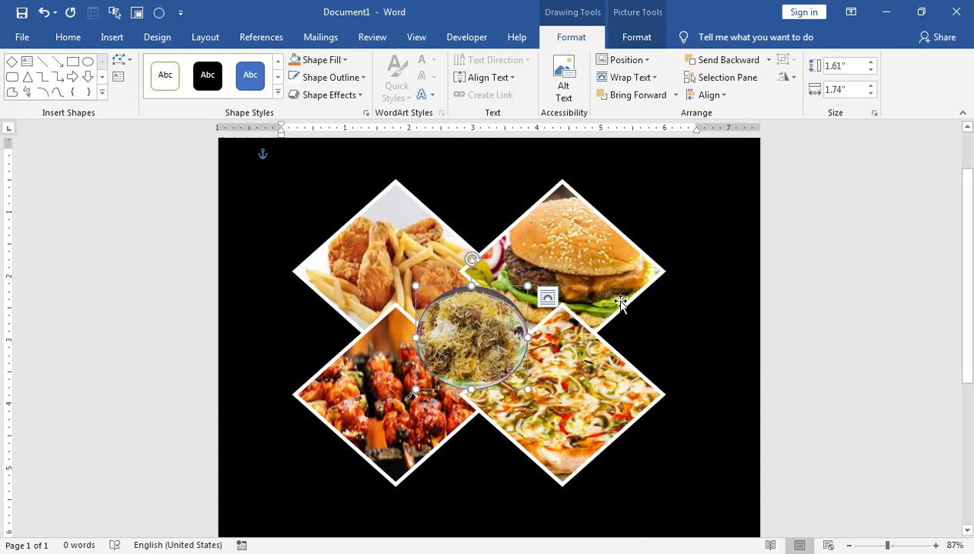
Give the oval a white 4½ pt outline, then deselect it.
{"action": "left_click", "coordinate": [343, 77]}
{"action": "left_click", "coordinate": [298, 114]}
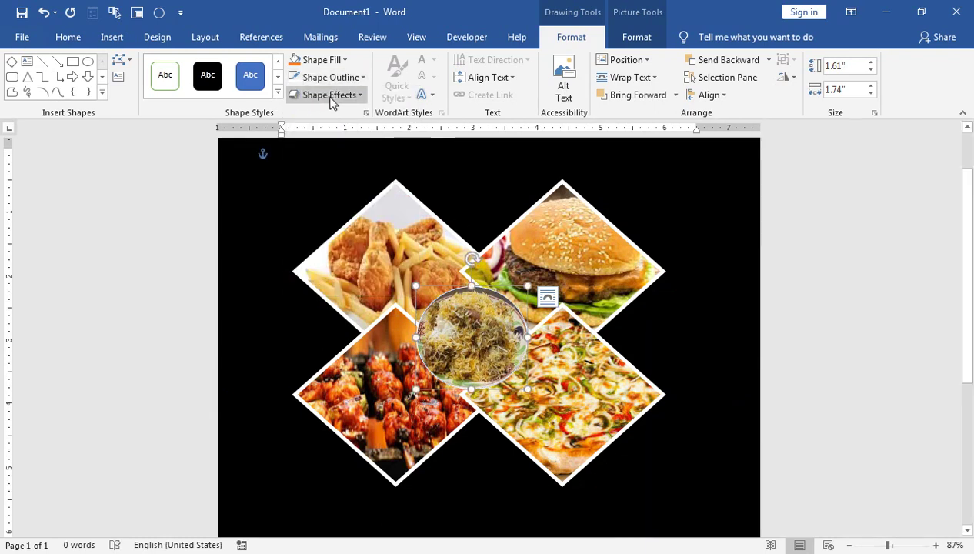
{"action": "left_click", "coordinate": [331, 95]}
{"action": "left_click", "coordinate": [350, 77]}
{"action": "mouse_move", "coordinate": [327, 249]}
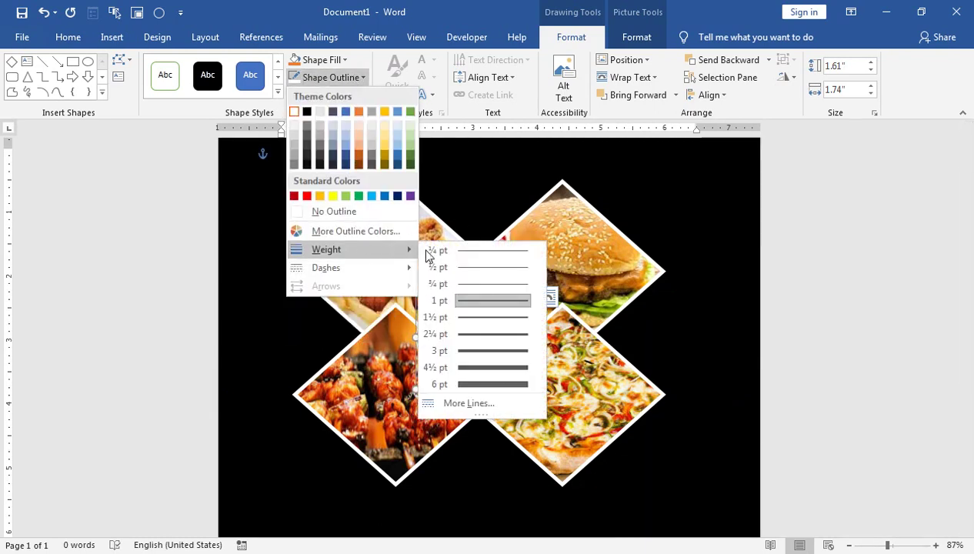
{"action": "left_click", "coordinate": [472, 368]}
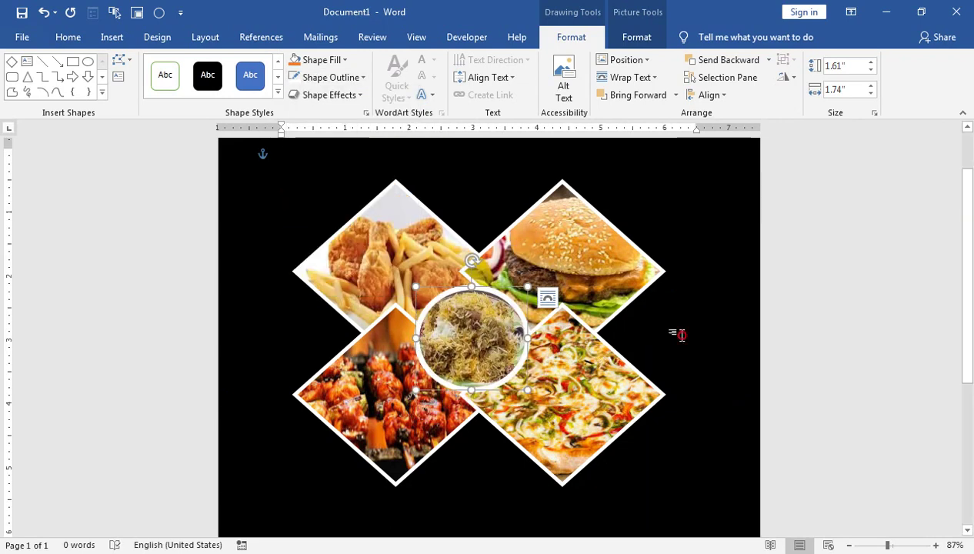
{"action": "left_click", "coordinate": [681, 335]}
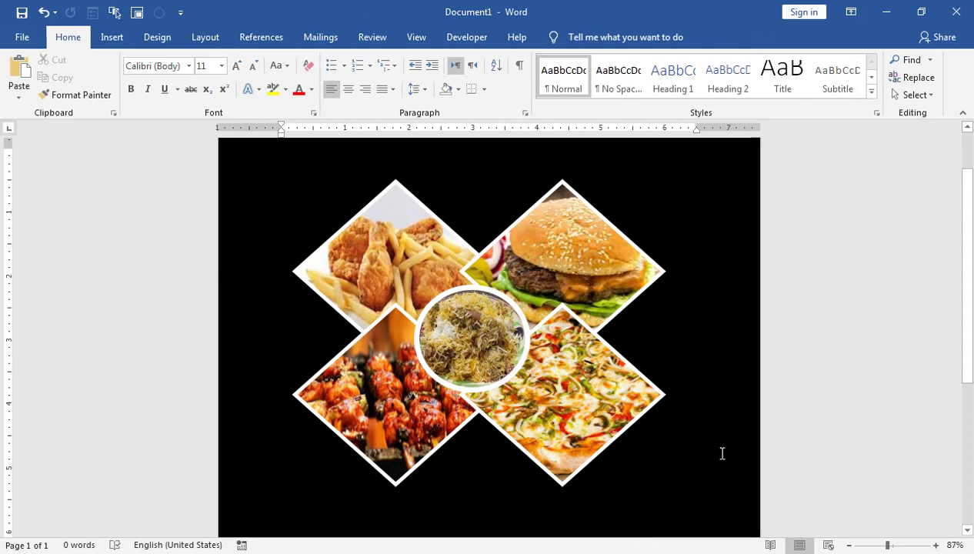
Zoom out to 60% and add a blank line at the top of the page.
{"action": "left_click", "coordinate": [877, 546]}
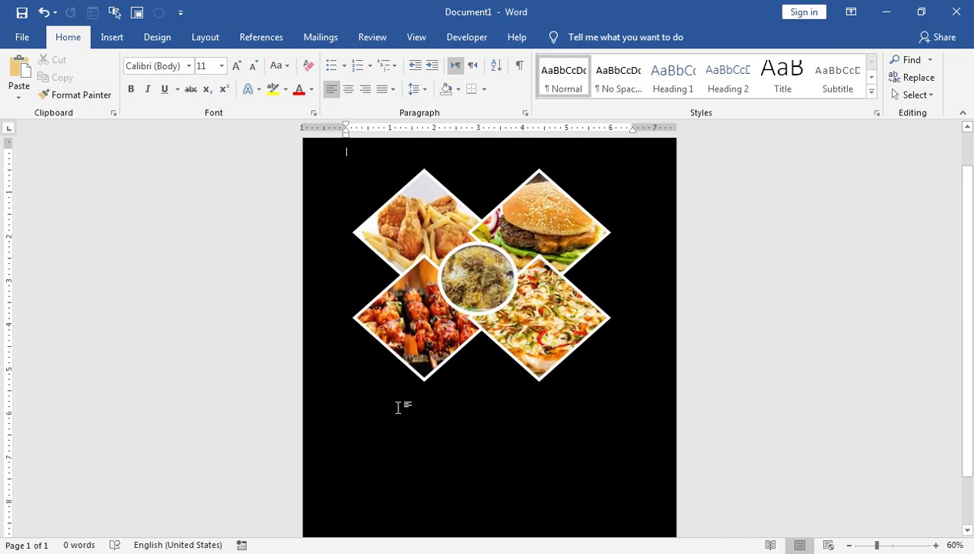
{"action": "key", "text": "Return"}
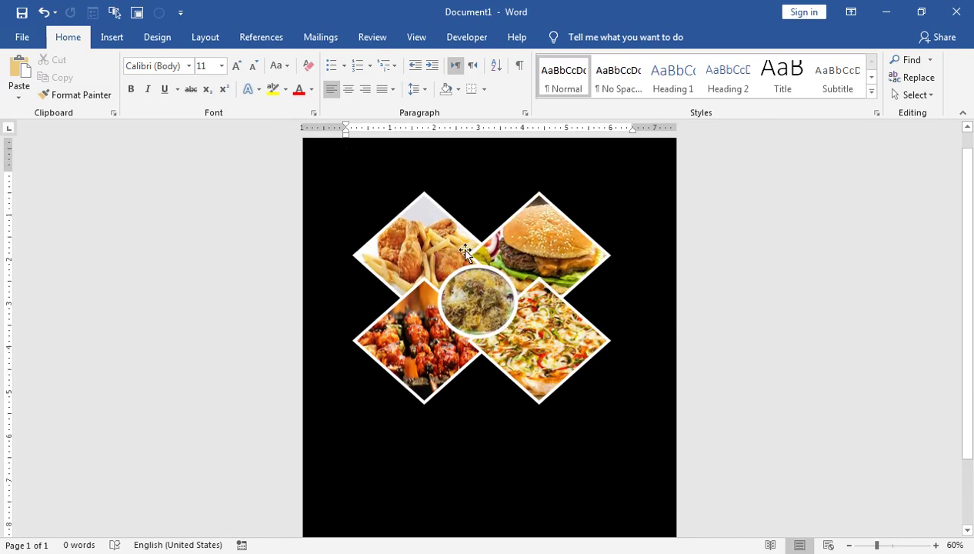
{"action": "scroll", "coordinate": [494, 400], "scroll_direction": "down", "scroll_amount": 1}
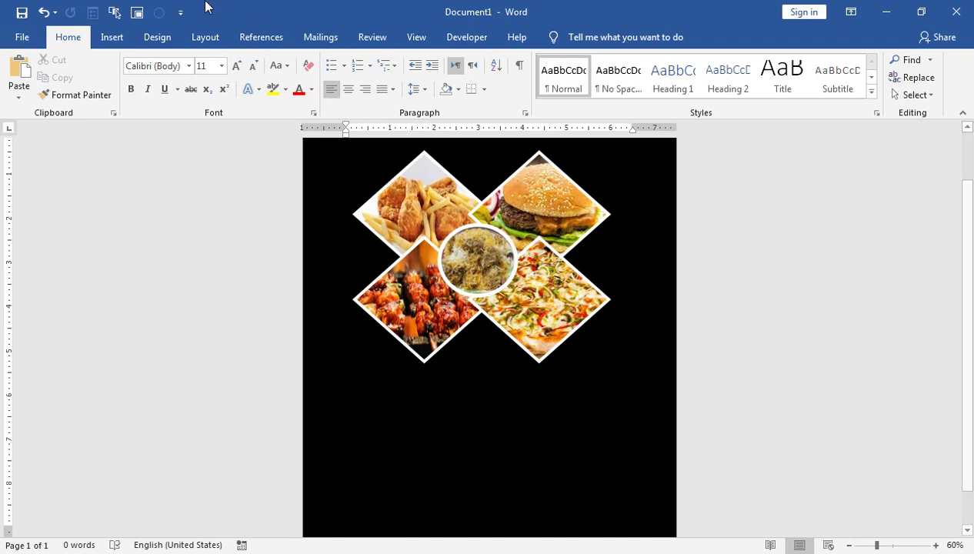
{"action": "left_click", "coordinate": [112, 37]}
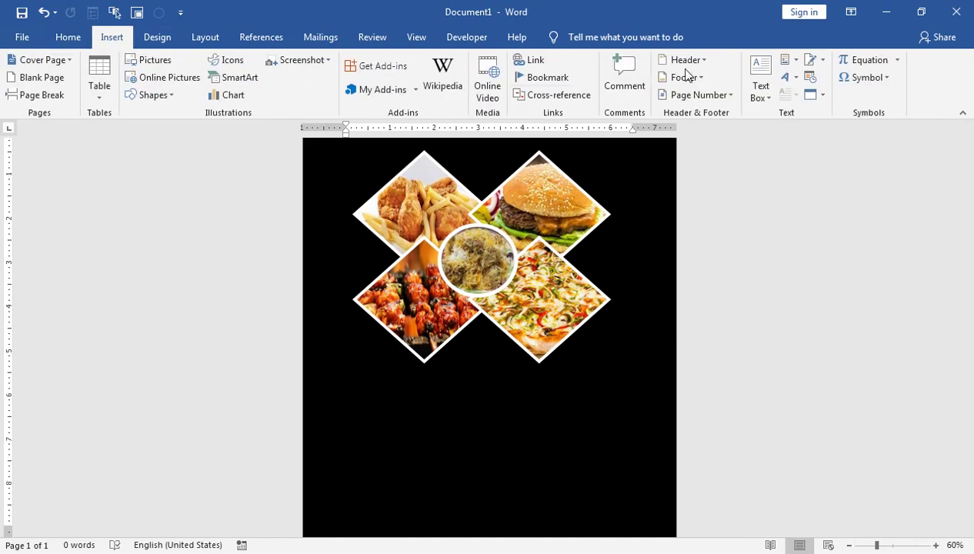
Insert WordArt below the collage reading 'HAVELI' and enlarge it to 72 pt.
{"action": "left_click", "coordinate": [791, 83]}
{"action": "left_click", "coordinate": [888, 110]}
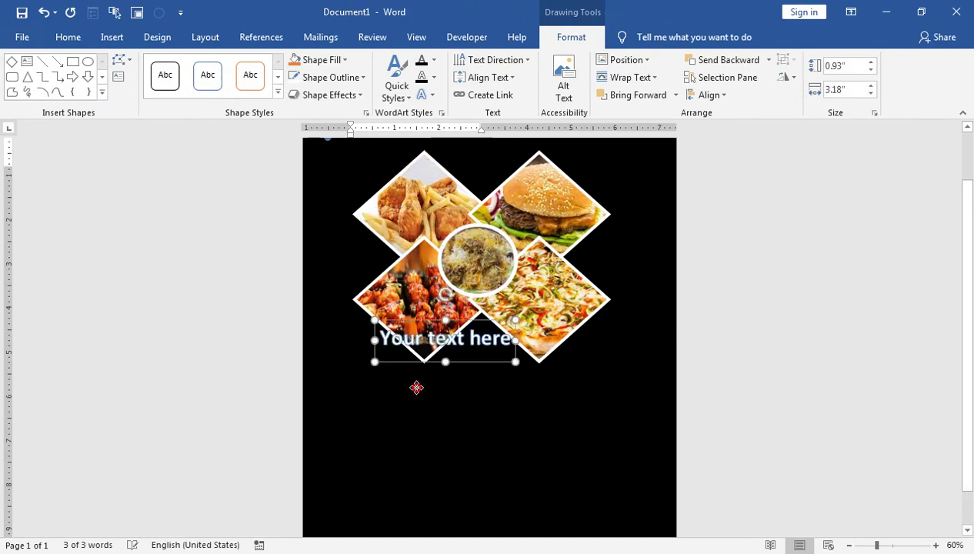
{"action": "left_click_drag", "start_coordinate": [380, 176], "coordinate": [432, 423]}
{"action": "left_click", "coordinate": [458, 401]}
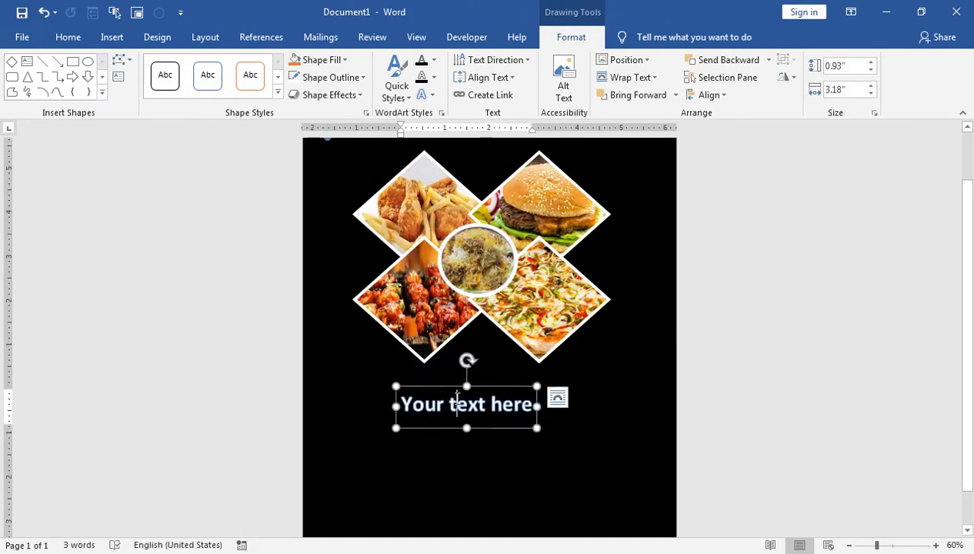
{"action": "key", "text": "ctrl+a"}
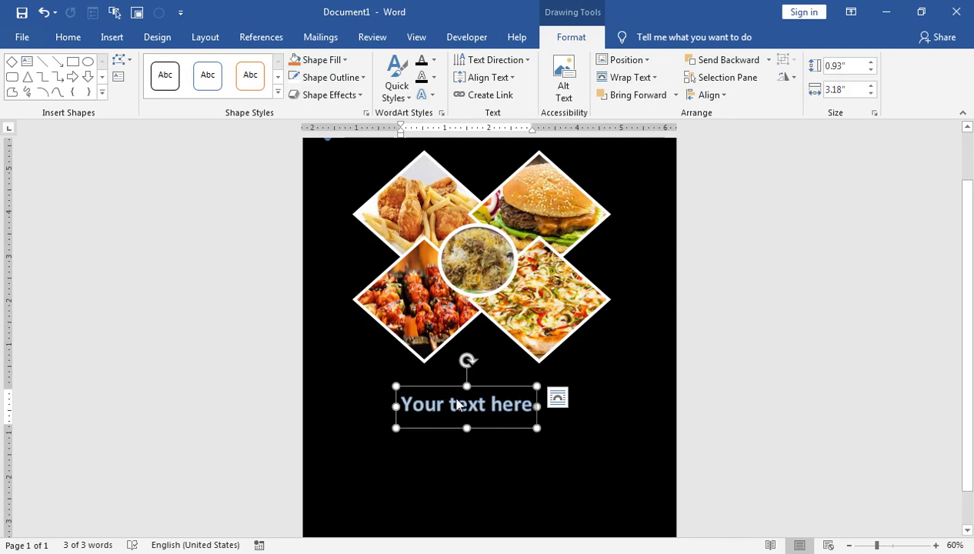
{"action": "type", "text": "HAVELI"}
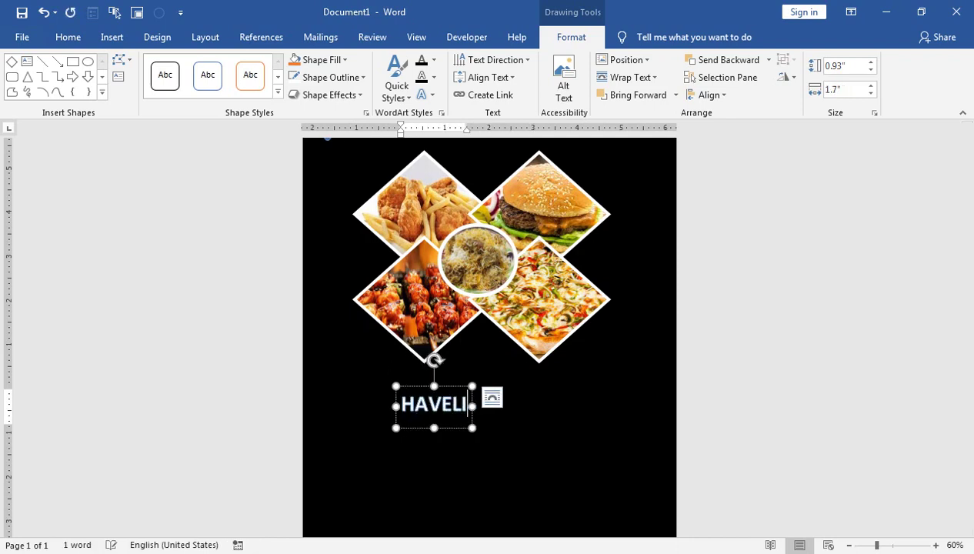
{"action": "left_click", "coordinate": [413, 386]}
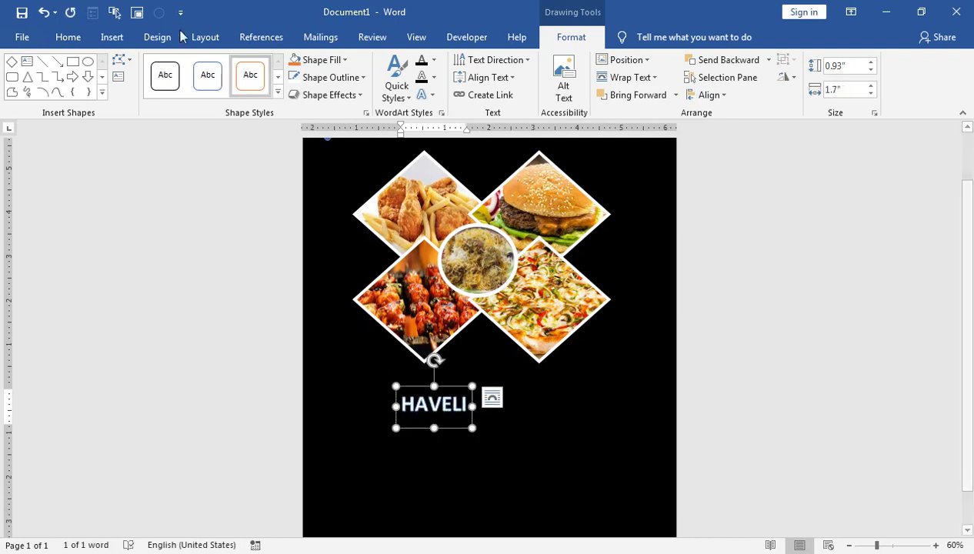
{"action": "left_click", "coordinate": [80, 37]}
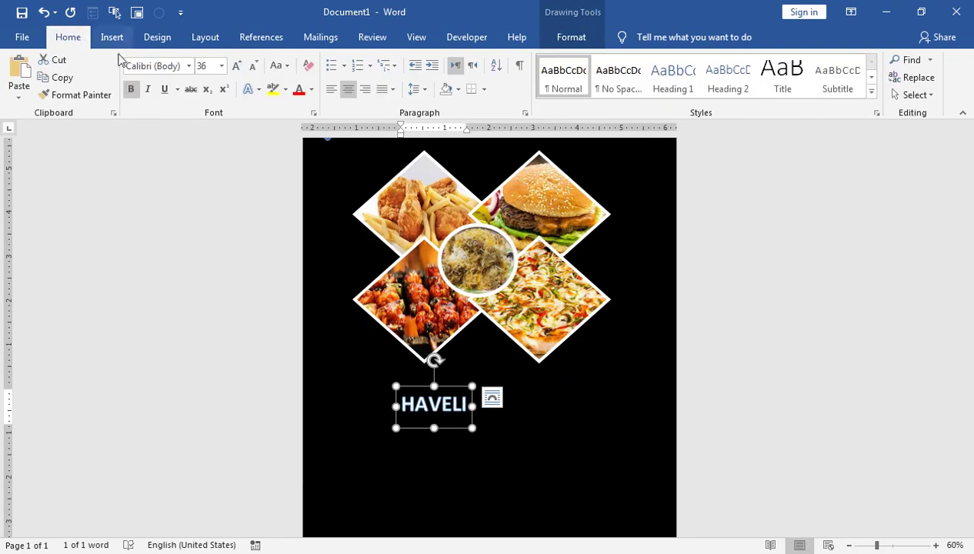
{"action": "left_click", "coordinate": [235, 67]}
{"action": "left_click", "coordinate": [235, 67]}
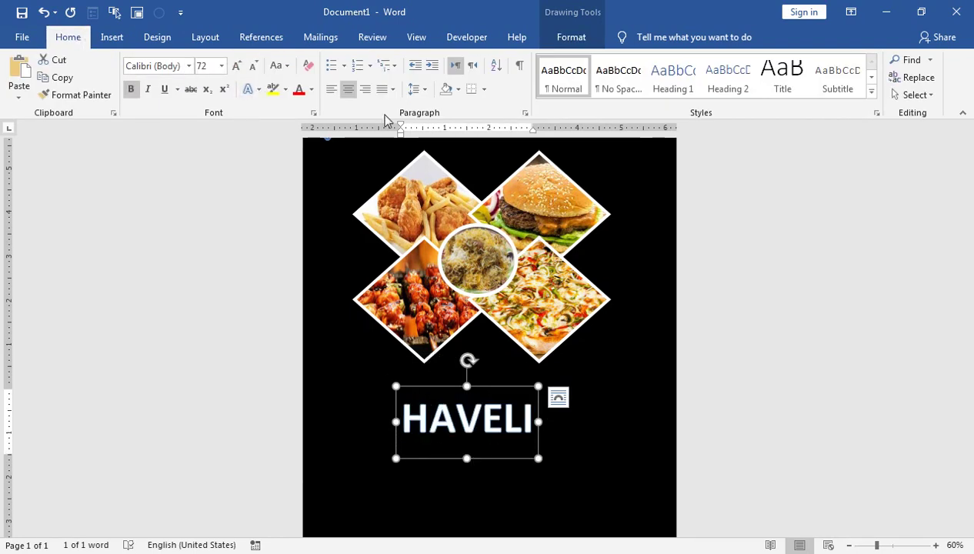
Set HAVELI in Elephant at 45 pt and centre it just under the diamond photos.
{"action": "left_click", "coordinate": [188, 66]}
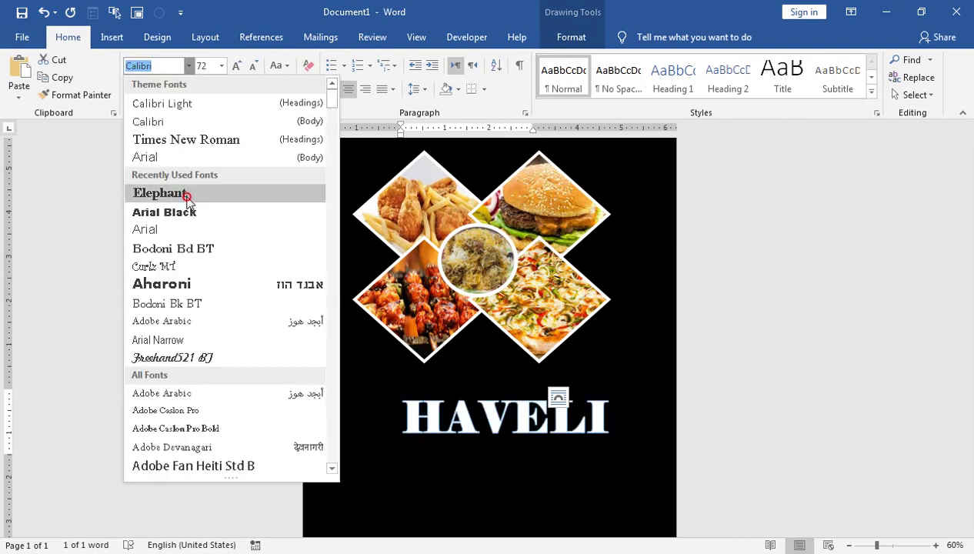
{"action": "left_click", "coordinate": [187, 193]}
{"action": "left_click", "coordinate": [253, 66]}
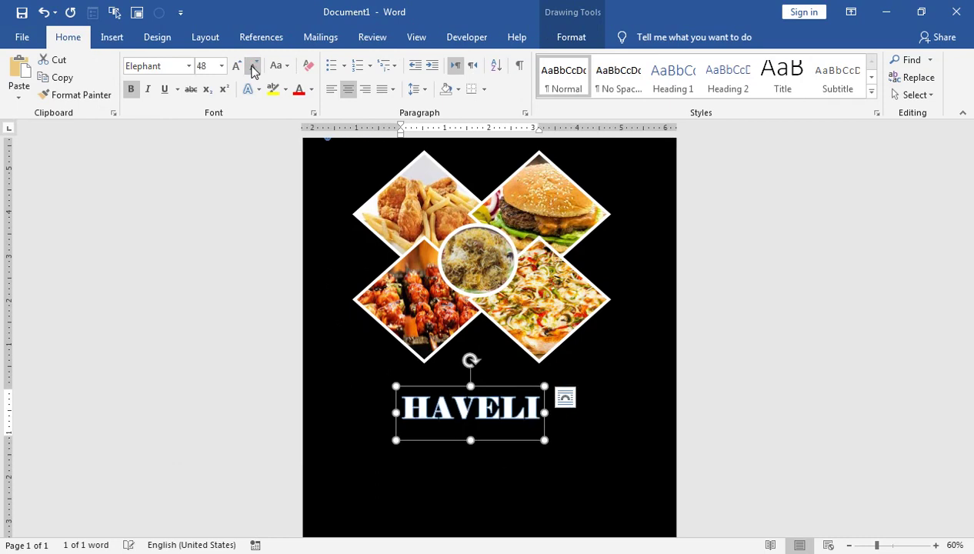
{"action": "left_click_drag", "start_coordinate": [479, 383], "coordinate": [490, 362]}
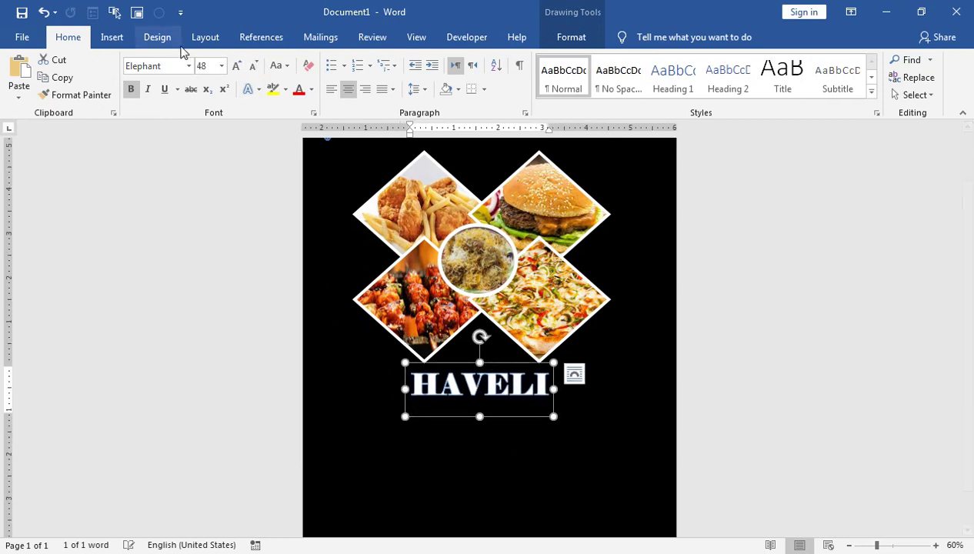
{"action": "left_click", "coordinate": [253, 65]}
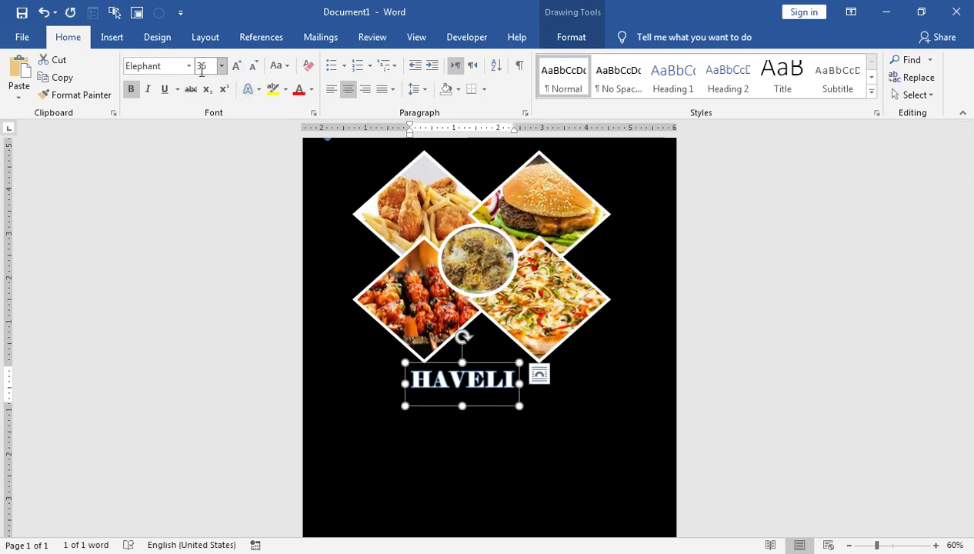
{"action": "type", "text": "5"}
{"action": "key", "text": "Return"}
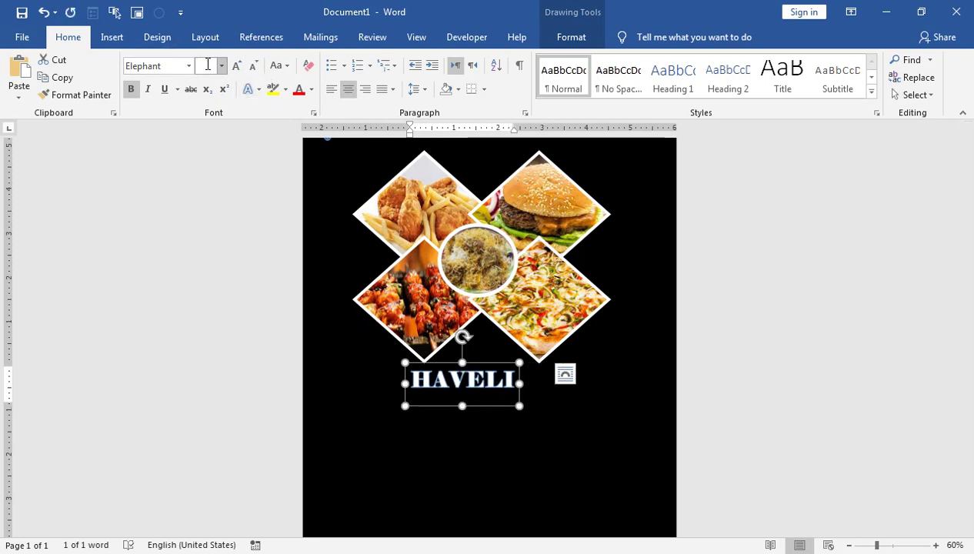
{"action": "mouse_move", "coordinate": [501, 368]}
{"action": "left_mouse_down"}
{"action": "mouse_move", "coordinate": [511, 367]}
{"action": "mouse_move", "coordinate": [458, 364]}
{"action": "left_mouse_up"}
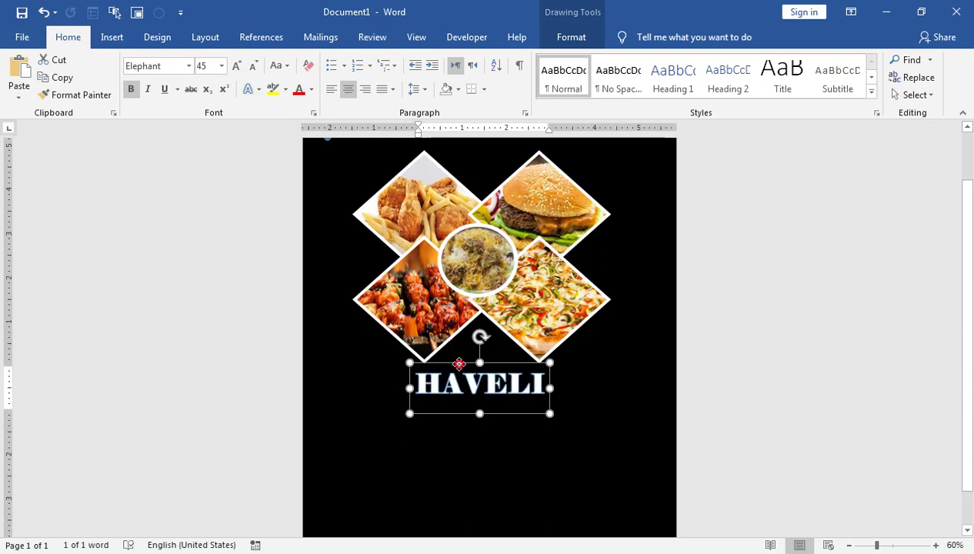
{"action": "left_click", "coordinate": [111, 38]}
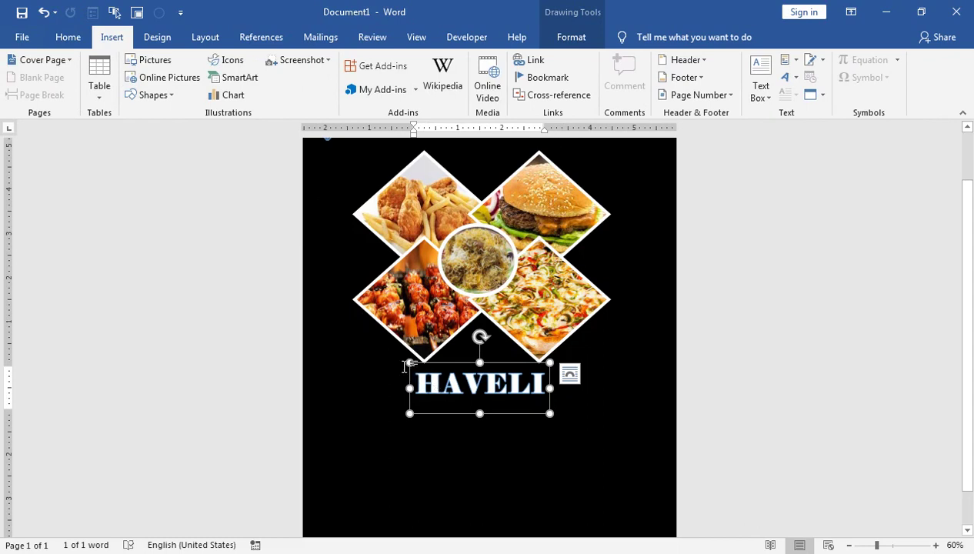
Draw a text box below HAVELI and type MENU CARD in it.
{"action": "left_click", "coordinate": [171, 95]}
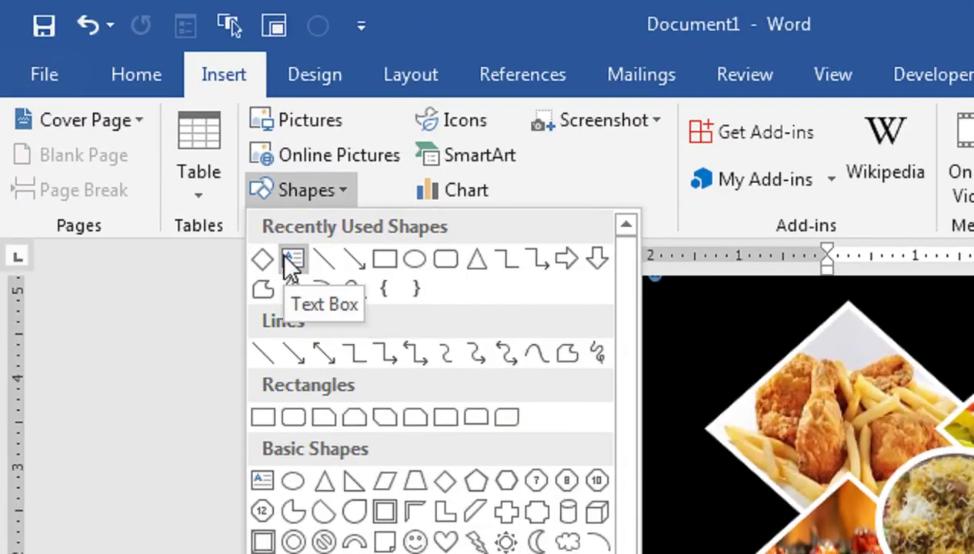
{"action": "left_click", "coordinate": [290, 260]}
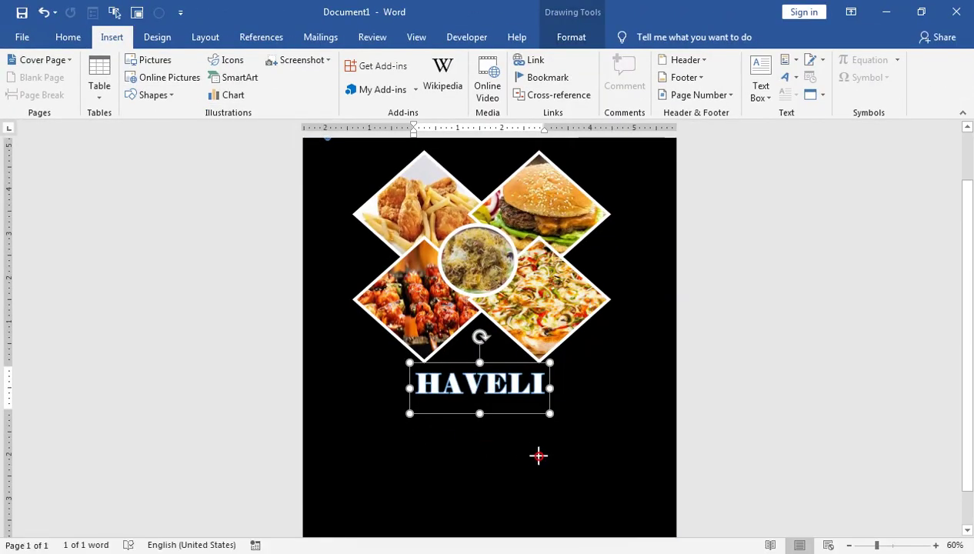
{"action": "left_click_drag", "start_coordinate": [395, 419], "coordinate": [544, 456]}
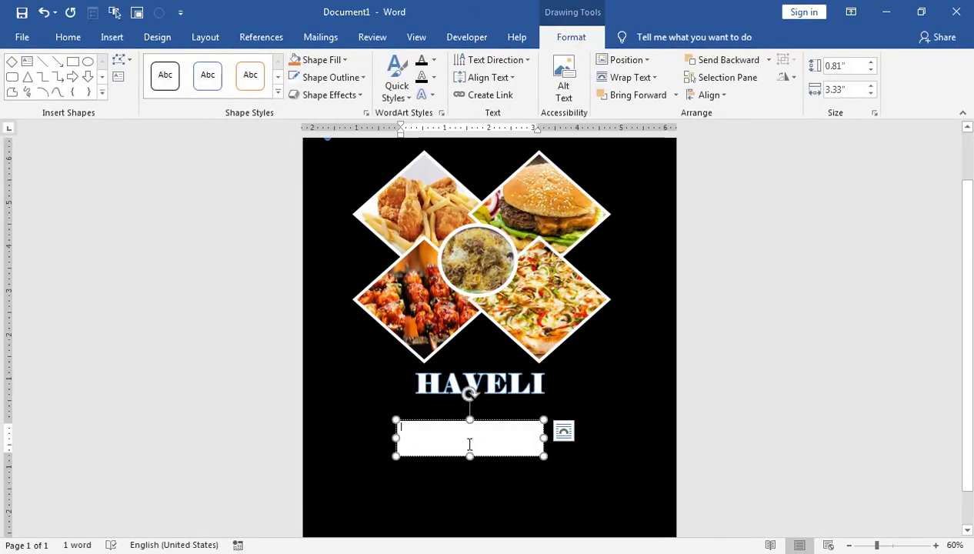
{"action": "type", "text": "MENU CARD"}
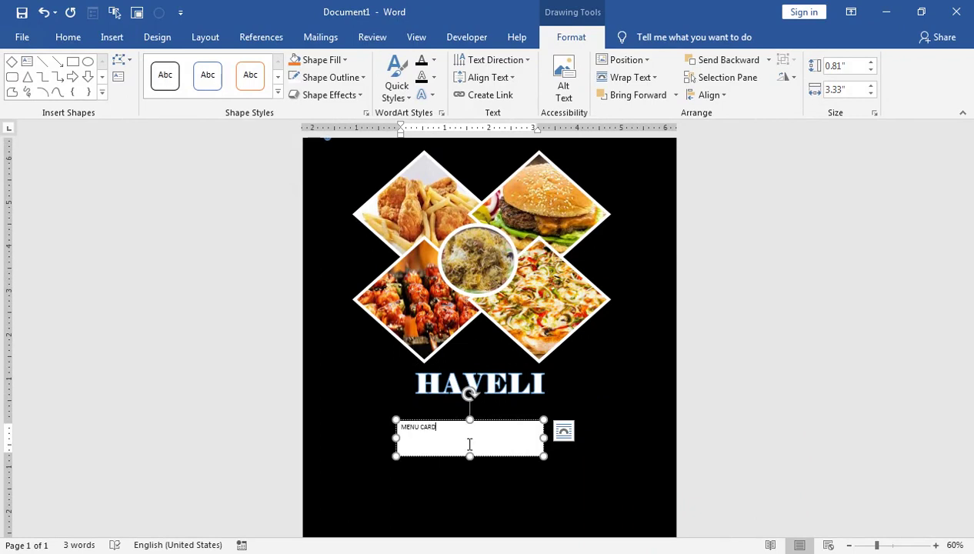
Remove the white fill from the MENU CARD text box so it blends with the black page.
{"action": "key", "text": "ctrl+a"}
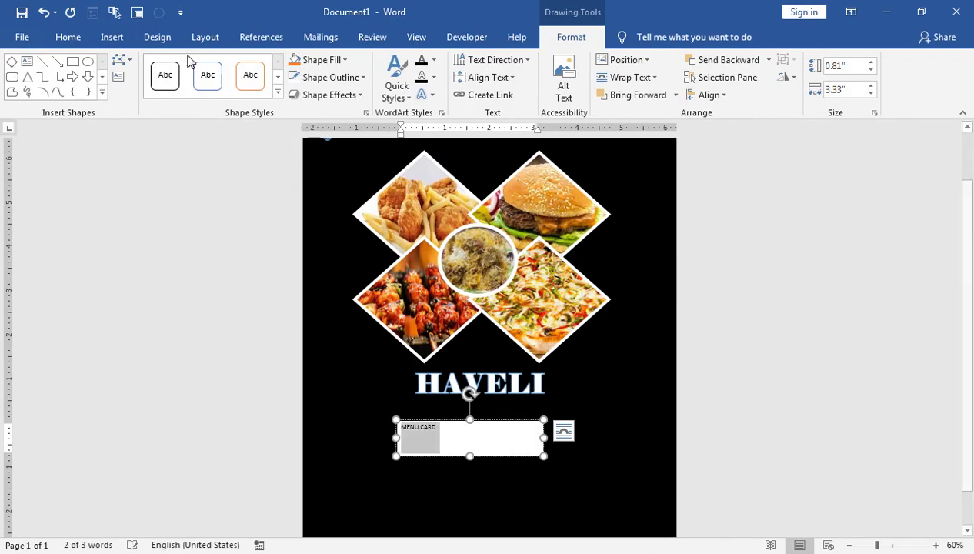
{"action": "left_click", "coordinate": [319, 59]}
{"action": "left_click", "coordinate": [337, 213]}
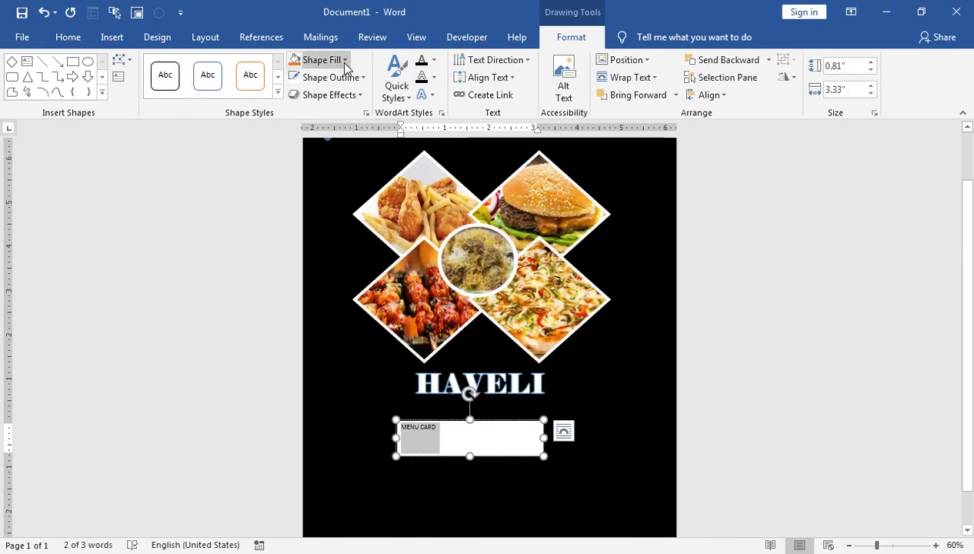
{"action": "left_click", "coordinate": [338, 60]}
{"action": "left_click", "coordinate": [319, 192]}
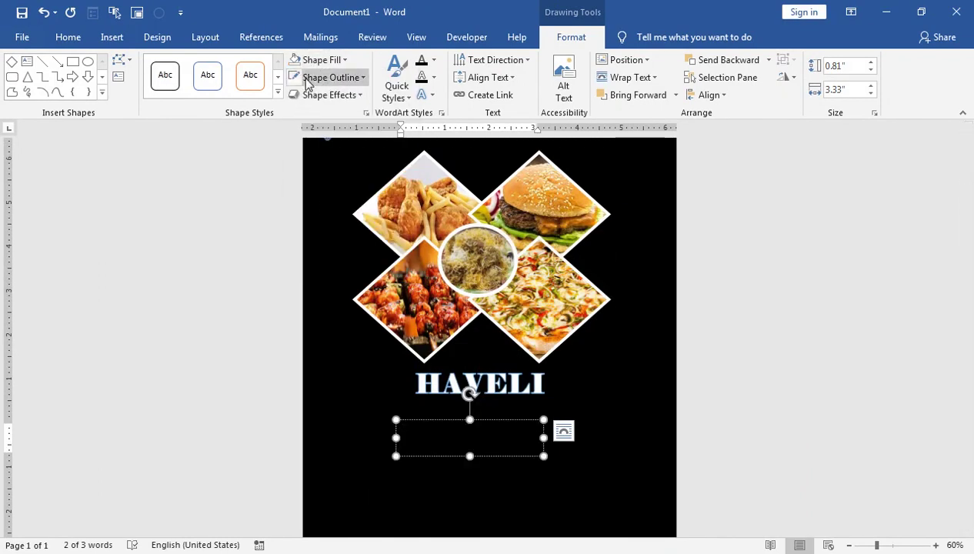
{"action": "left_click", "coordinate": [68, 37]}
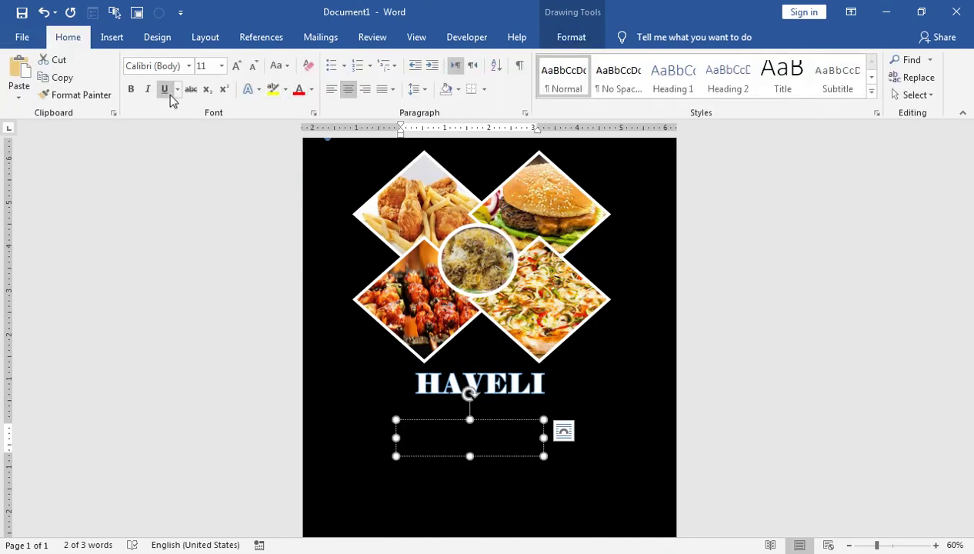
Make the MENU CARD text white and enlarge it with six Grow Font steps.
{"action": "left_click", "coordinate": [311, 89]}
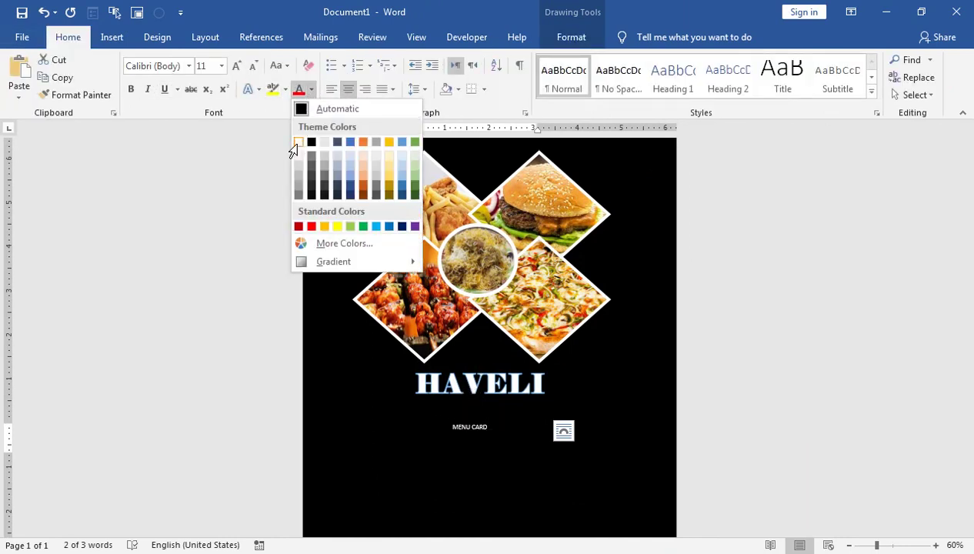
{"action": "left_click", "coordinate": [299, 143]}
{"action": "left_click", "coordinate": [235, 66]}
{"action": "left_click", "coordinate": [234, 66]}
{"action": "left_click", "coordinate": [235, 67]}
{"action": "left_click", "coordinate": [235, 66]}
{"action": "left_click", "coordinate": [235, 66]}
{"action": "left_click", "coordinate": [235, 66]}
{"action": "left_click", "coordinate": [235, 66]}
{"action": "left_click", "coordinate": [235, 66]}
{"action": "left_click", "coordinate": [235, 67]}
{"action": "left_click", "coordinate": [235, 66]}
{"action": "left_click", "coordinate": [235, 66]}
{"action": "left_click", "coordinate": [234, 66]}
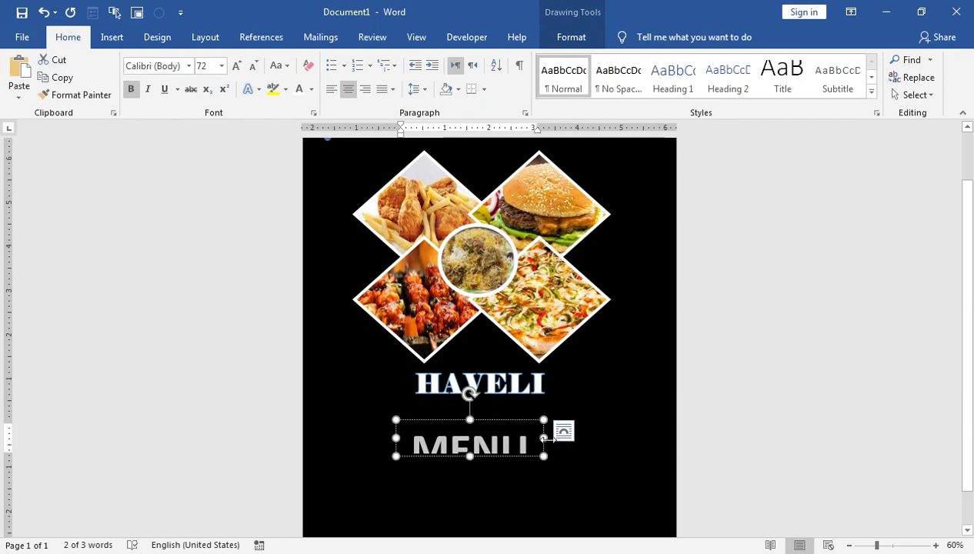
Widen the MENU CARD box, set the text to 48 pt, and position it just under HAVELI.
{"action": "left_click_drag", "start_coordinate": [544, 438], "coordinate": [645, 438]}
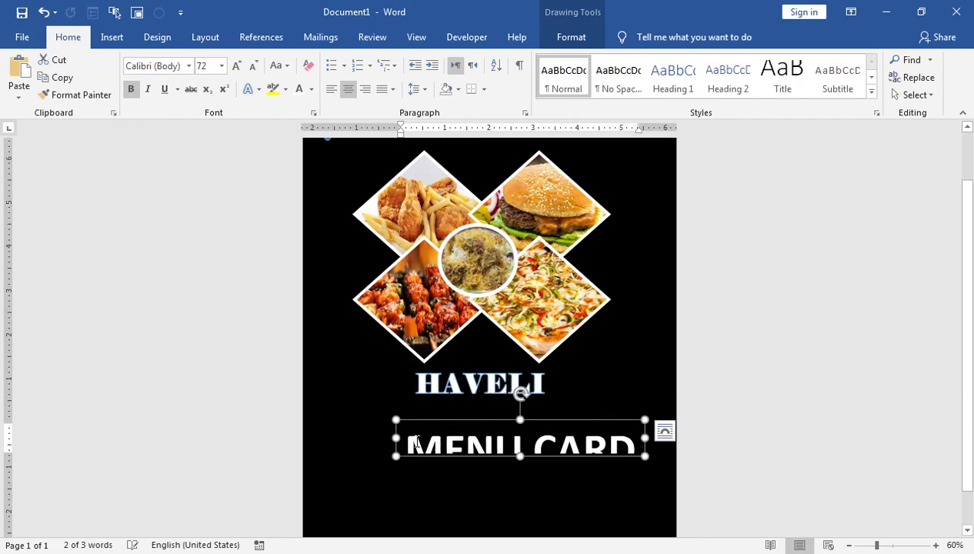
{"action": "left_click_drag", "start_coordinate": [395, 437], "coordinate": [347, 439]}
{"action": "left_click_drag", "start_coordinate": [419, 419], "coordinate": [406, 384]}
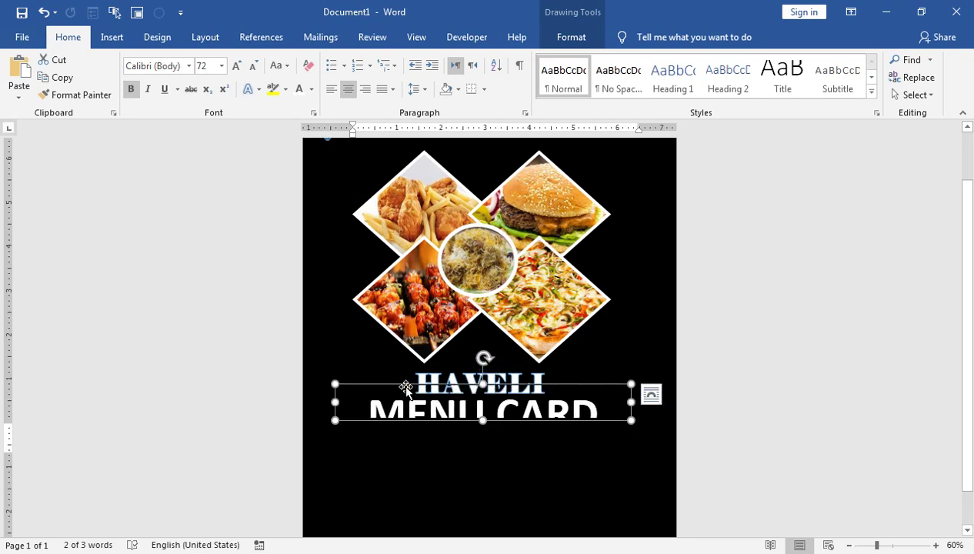
{"action": "left_click", "coordinate": [253, 65]}
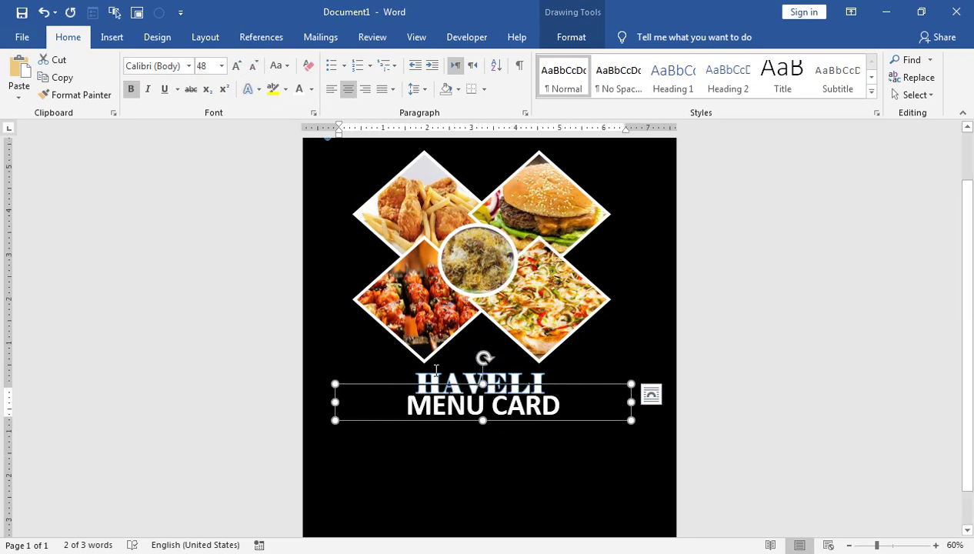
{"action": "left_click_drag", "start_coordinate": [396, 387], "coordinate": [396, 397]}
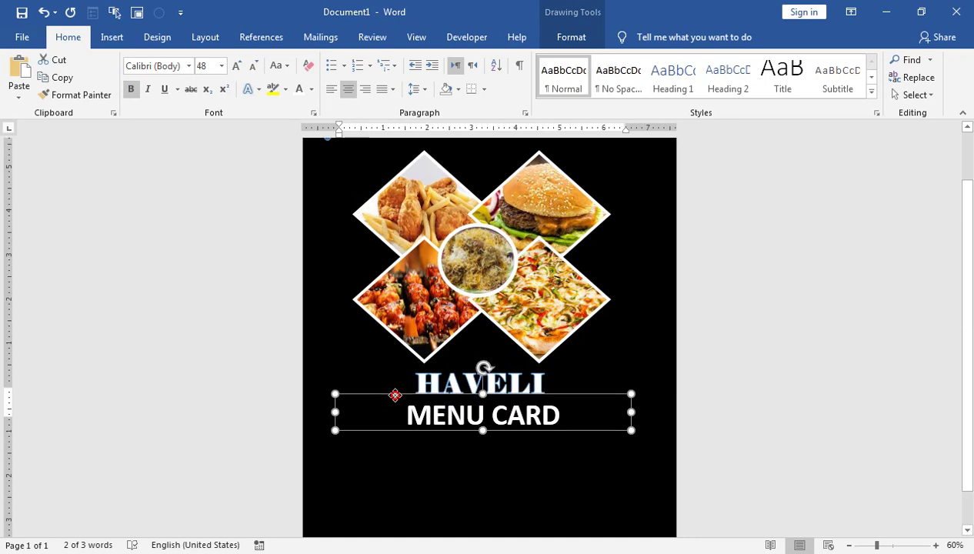
{"action": "left_click", "coordinate": [189, 66]}
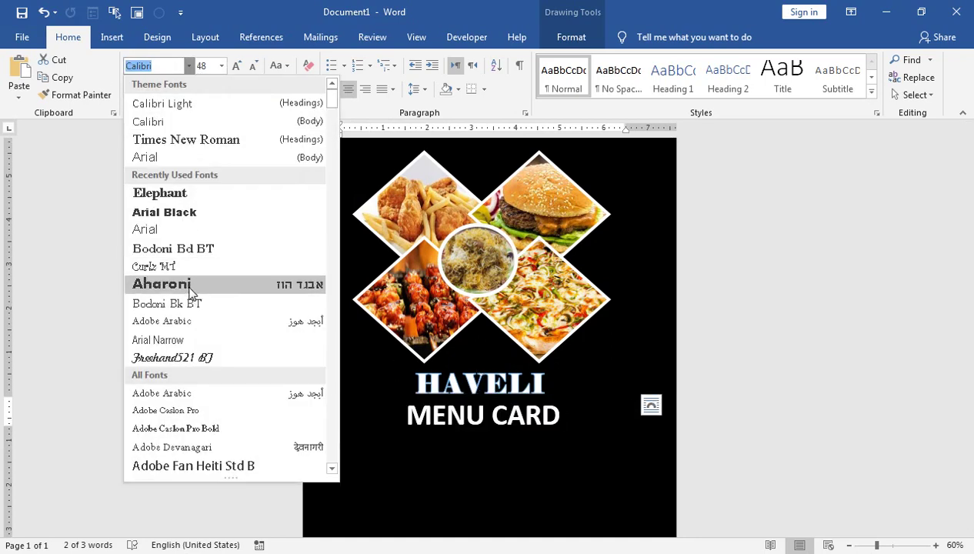
Apply the Freehand521 BT font to MENU CARD and make its box wider and taller.
{"action": "left_click", "coordinate": [198, 357]}
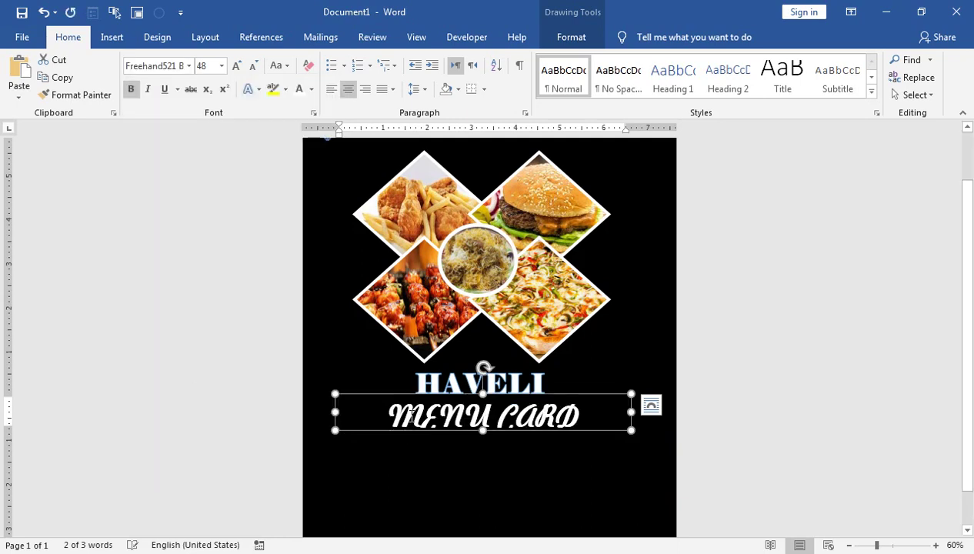
{"action": "left_click_drag", "start_coordinate": [336, 416], "coordinate": [315, 416]}
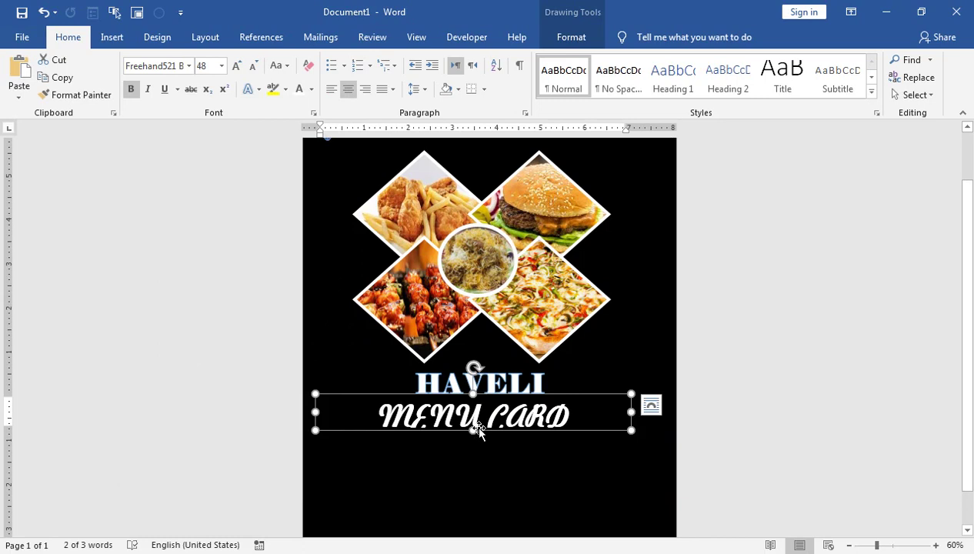
{"action": "left_click_drag", "start_coordinate": [473, 431], "coordinate": [473, 439]}
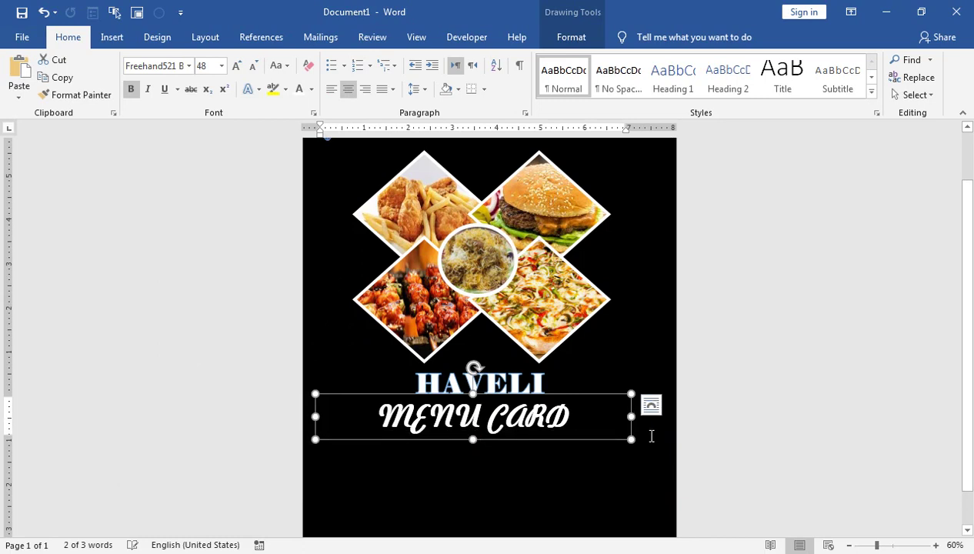
{"action": "left_click_drag", "start_coordinate": [632, 417], "coordinate": [646, 416]}
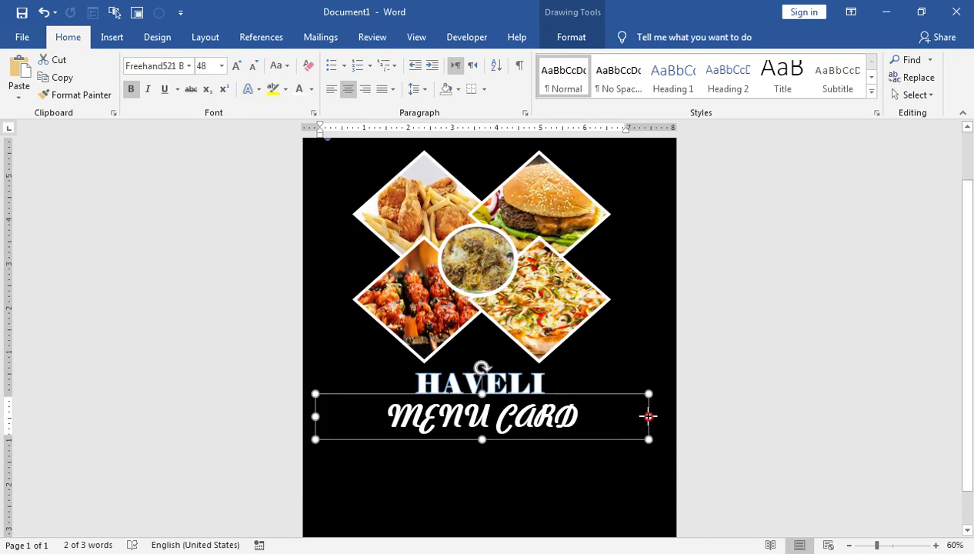
{"action": "scroll", "coordinate": [648, 419], "scroll_direction": "down", "scroll_amount": 1}
{"action": "scroll", "coordinate": [261, 429], "scroll_direction": "down", "scroll_amount": 1}
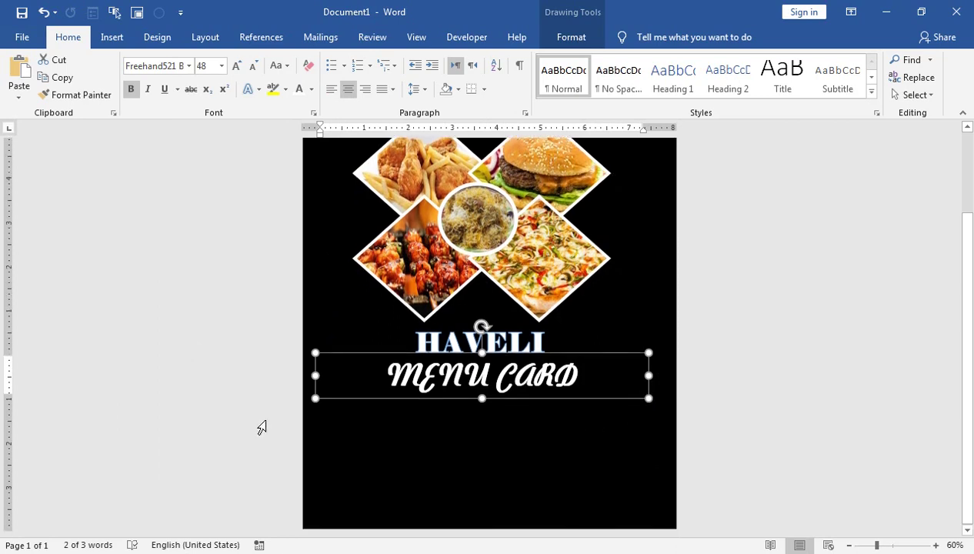
{"action": "scroll", "coordinate": [400, 453], "scroll_direction": "up", "scroll_amount": 3}
{"action": "left_click", "coordinate": [371, 431]}
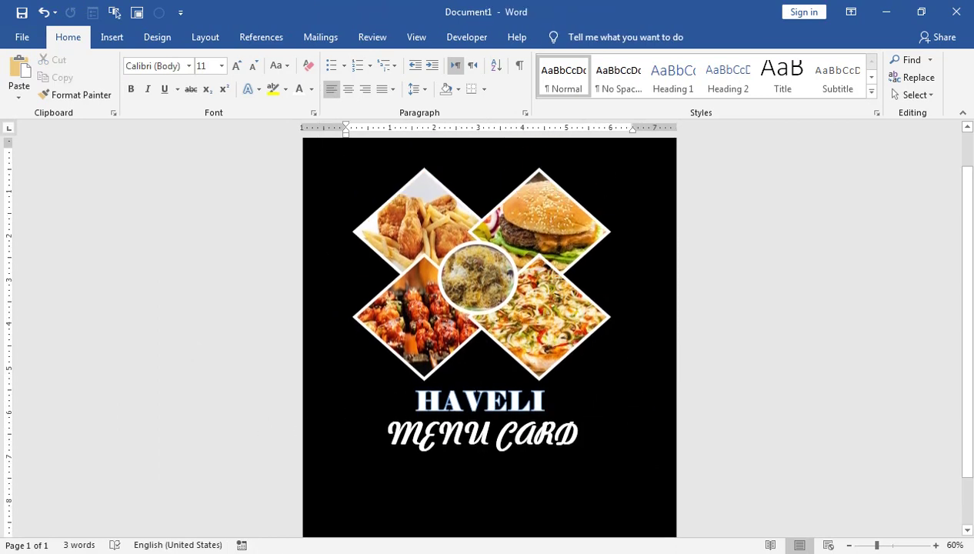
Draw a rounded rectangle bar below the MENU CARD title.
{"action": "left_click", "coordinate": [112, 37]}
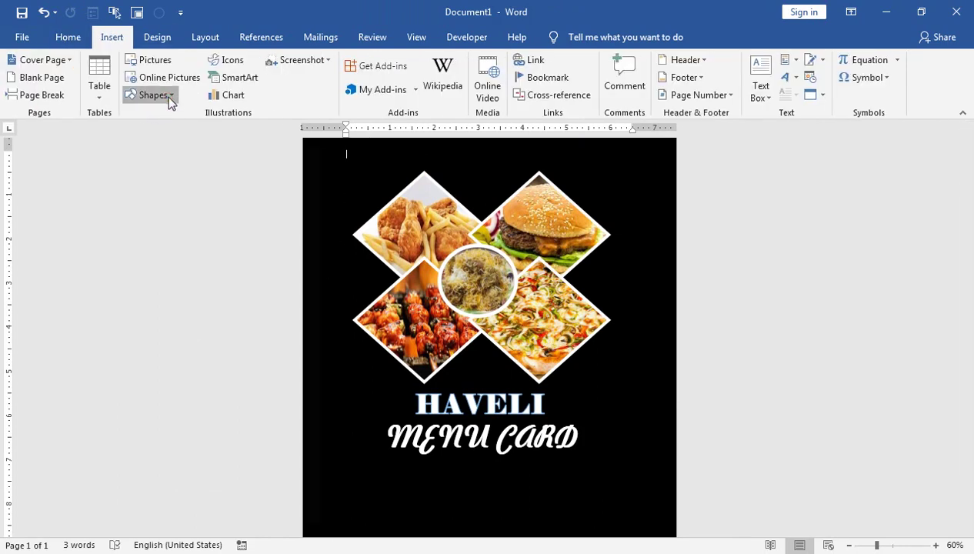
{"action": "left_click", "coordinate": [154, 94]}
{"action": "left_click", "coordinate": [147, 208]}
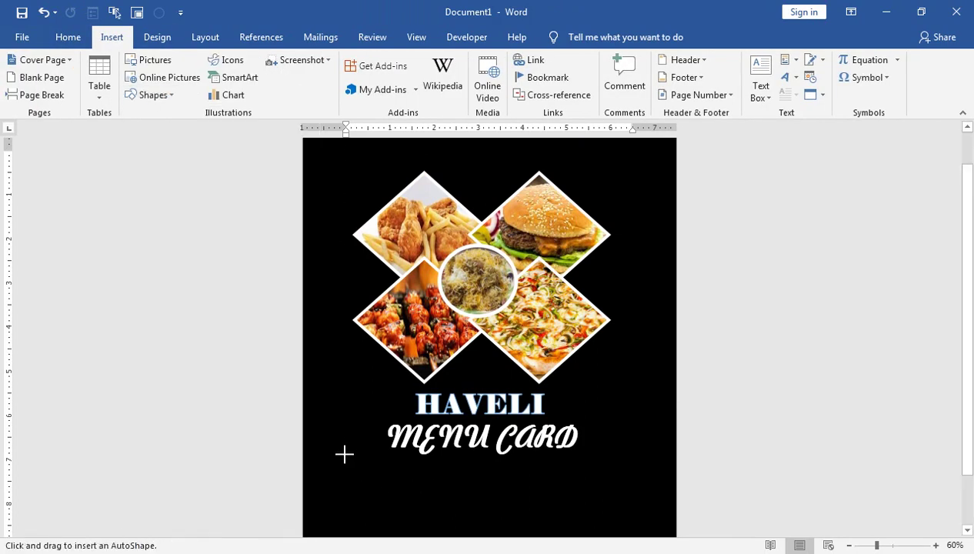
{"action": "scroll", "coordinate": [344, 454], "scroll_direction": "down", "scroll_amount": 2}
{"action": "left_click_drag", "start_coordinate": [329, 397], "coordinate": [444, 420]}
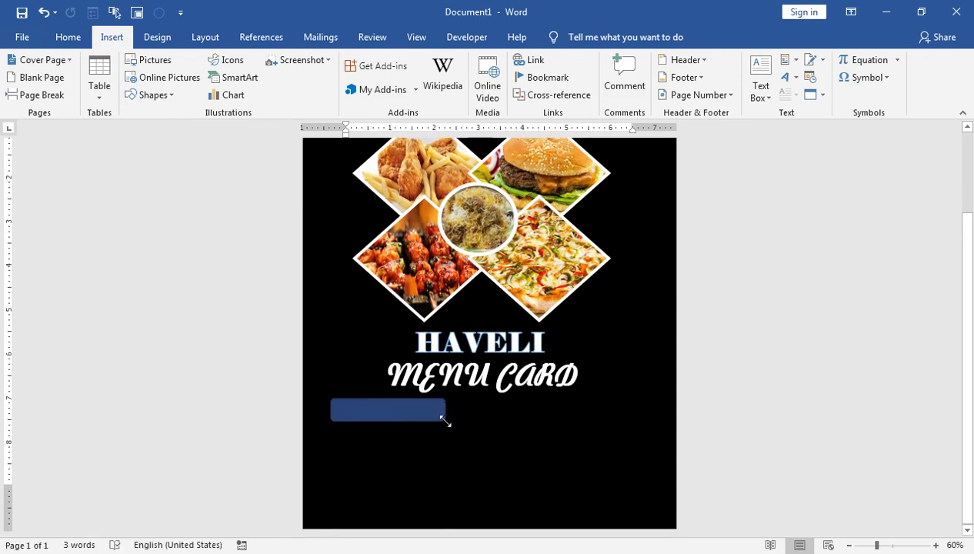
Fill the bar golden yellow with no outline, then copy it to the right.
{"action": "left_click", "coordinate": [338, 60]}
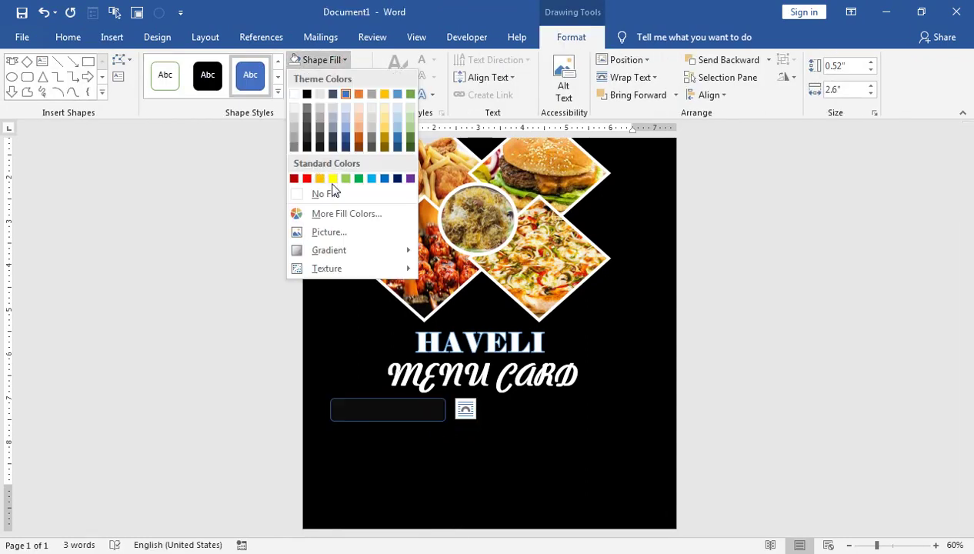
{"action": "left_click", "coordinate": [319, 179]}
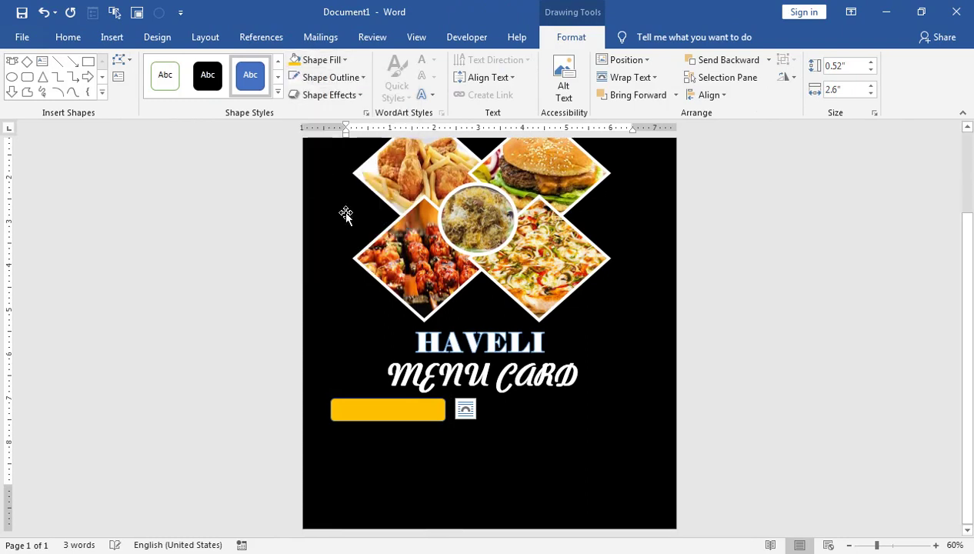
{"action": "left_click", "coordinate": [465, 409]}
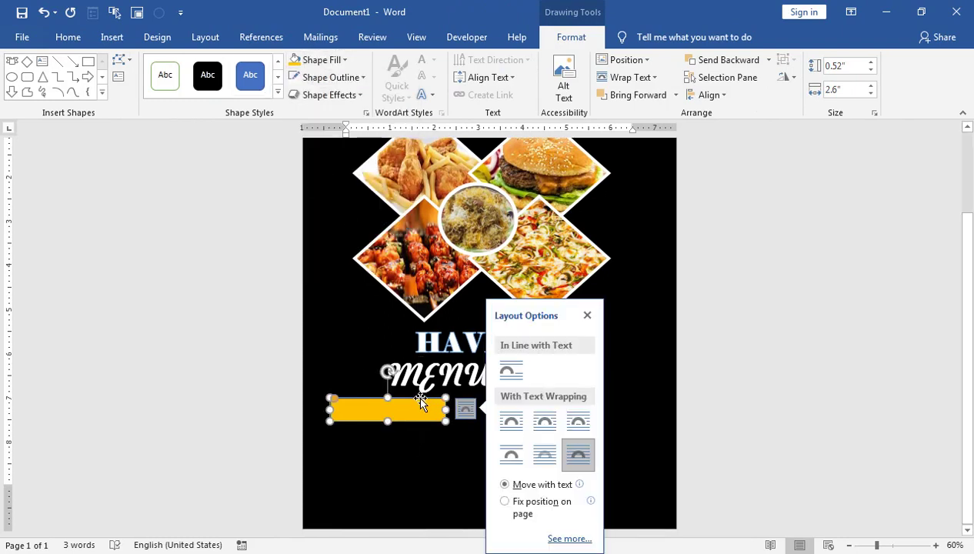
{"action": "left_click_drag", "start_coordinate": [359, 408], "coordinate": [360, 414]}
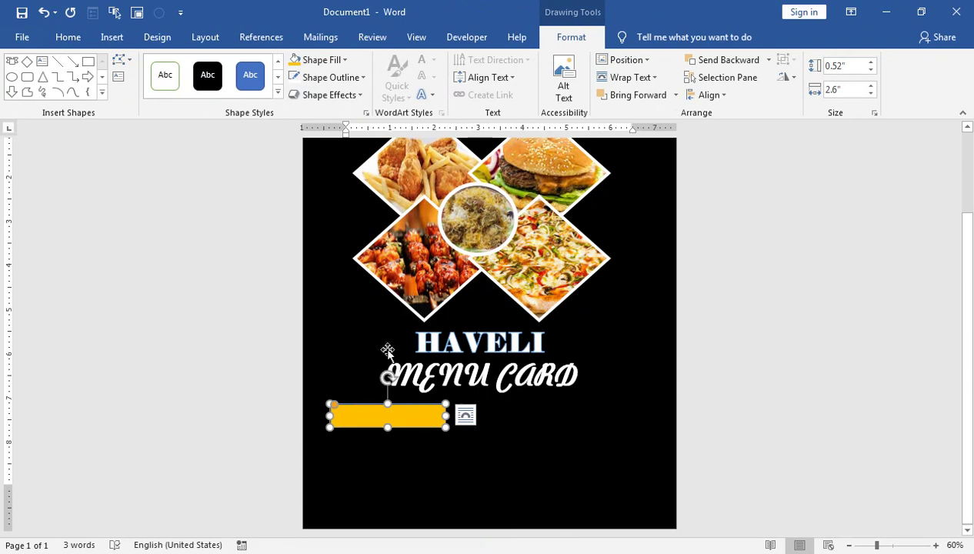
{"action": "left_click", "coordinate": [348, 81]}
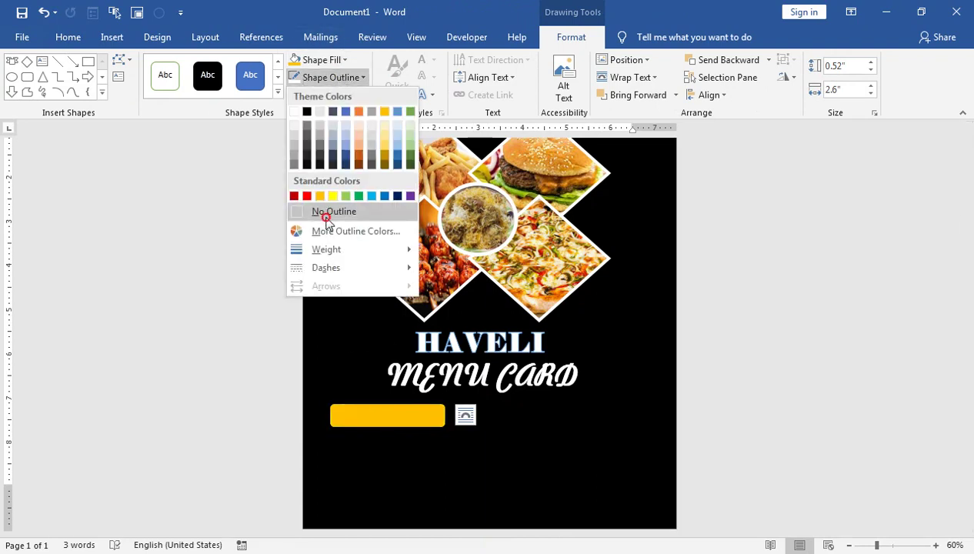
{"action": "left_click", "coordinate": [322, 209]}
{"action": "left_click_drag", "start_coordinate": [354, 422], "coordinate": [508, 418]}
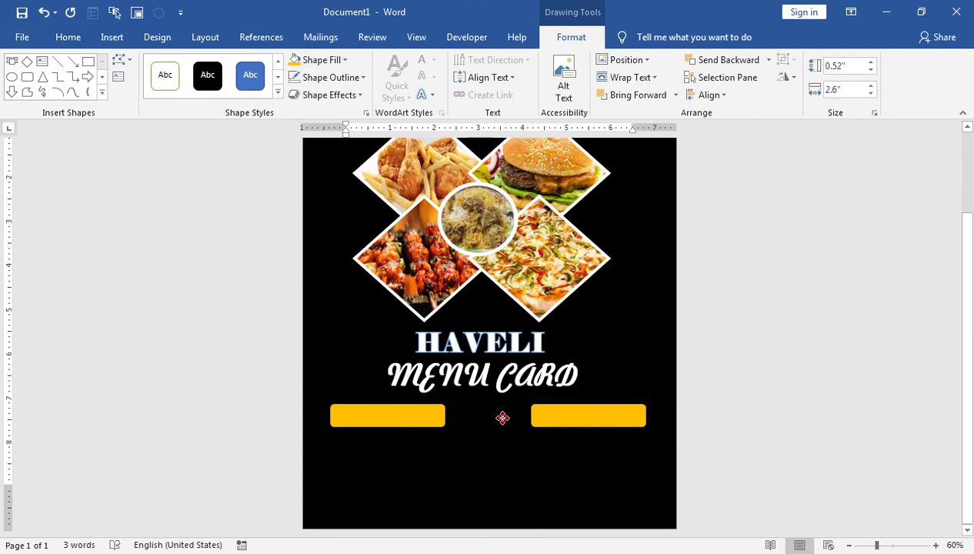
Align the two yellow bars and copy them downward to form a second row.
{"action": "left_click_drag", "start_coordinate": [508, 419], "coordinate": [500, 419]}
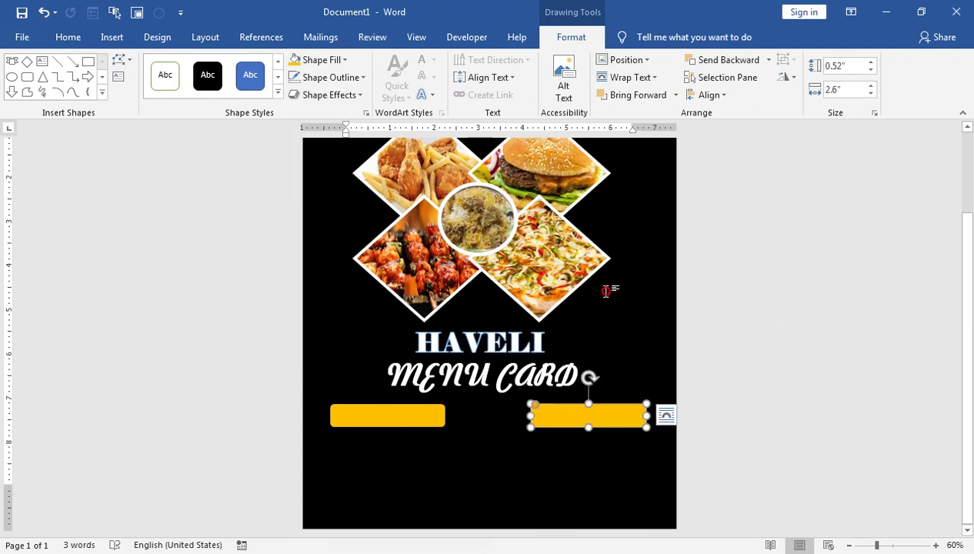
{"action": "left_click", "coordinate": [606, 291]}
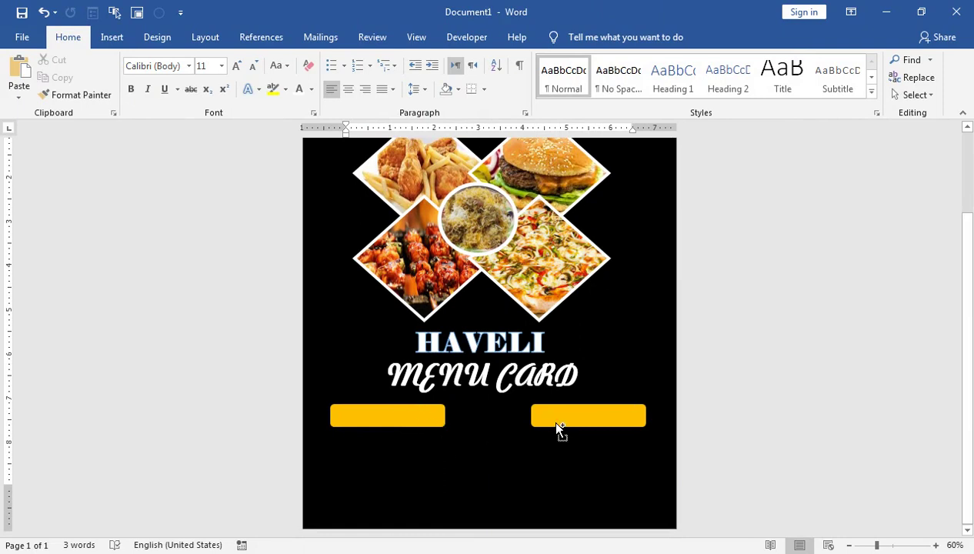
{"action": "mouse_move", "coordinate": [557, 423]}
{"action": "left_mouse_down"}
{"action": "mouse_move", "coordinate": [558, 479]}
{"action": "mouse_move", "coordinate": [368, 490]}
{"action": "mouse_move", "coordinate": [381, 487]}
{"action": "left_mouse_up"}
{"action": "key", "text": "ctrl+z"}
Add the label BBQ & GRILL to the upper-left bar in black, enlarged to 22 pt.
{"action": "right_click", "coordinate": [385, 420]}
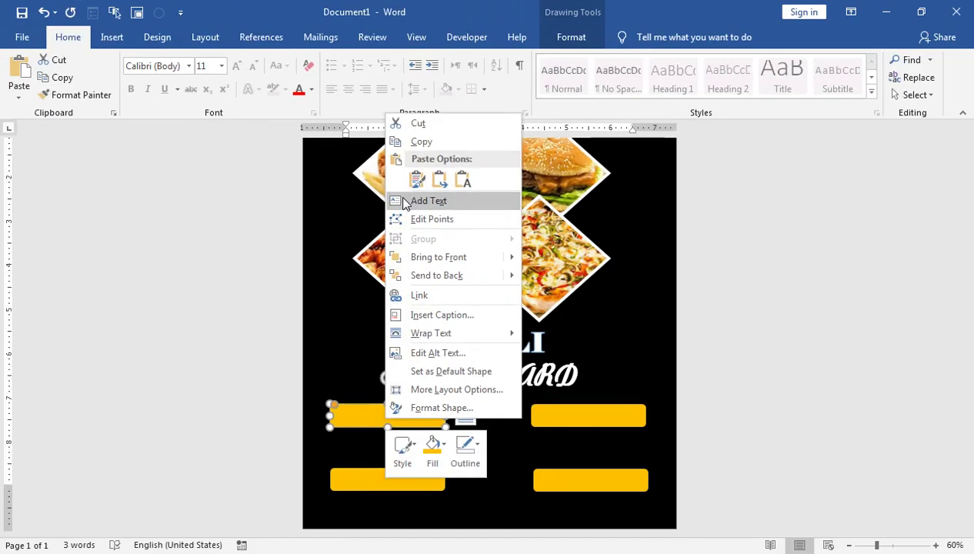
{"action": "left_click", "coordinate": [428, 201]}
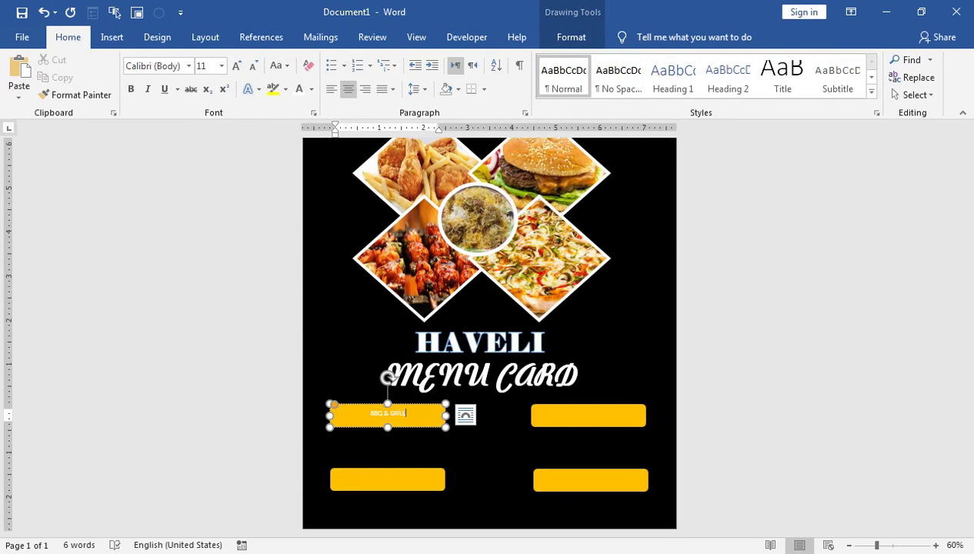
{"action": "left_click_drag", "start_coordinate": [405, 414], "coordinate": [369, 414]}
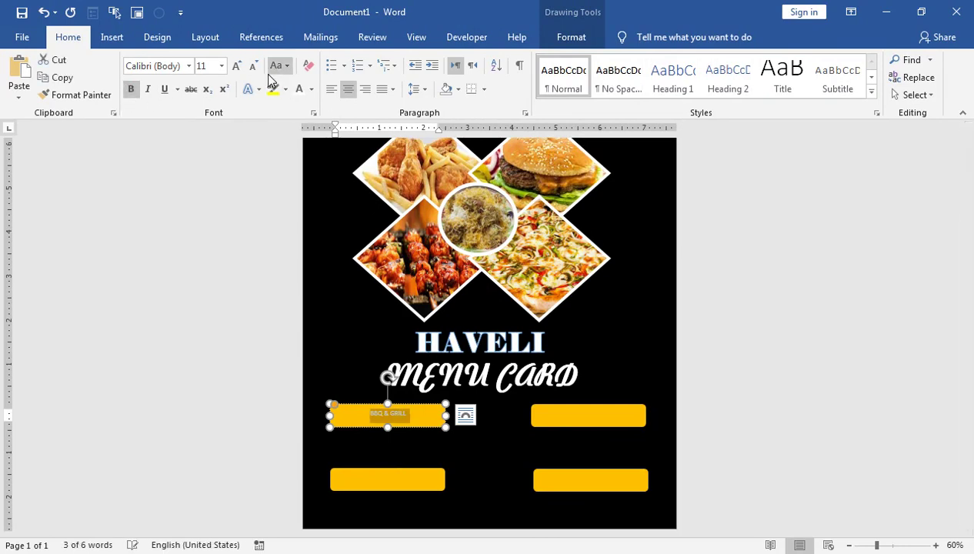
{"action": "left_click", "coordinate": [311, 88]}
{"action": "left_click", "coordinate": [308, 108]}
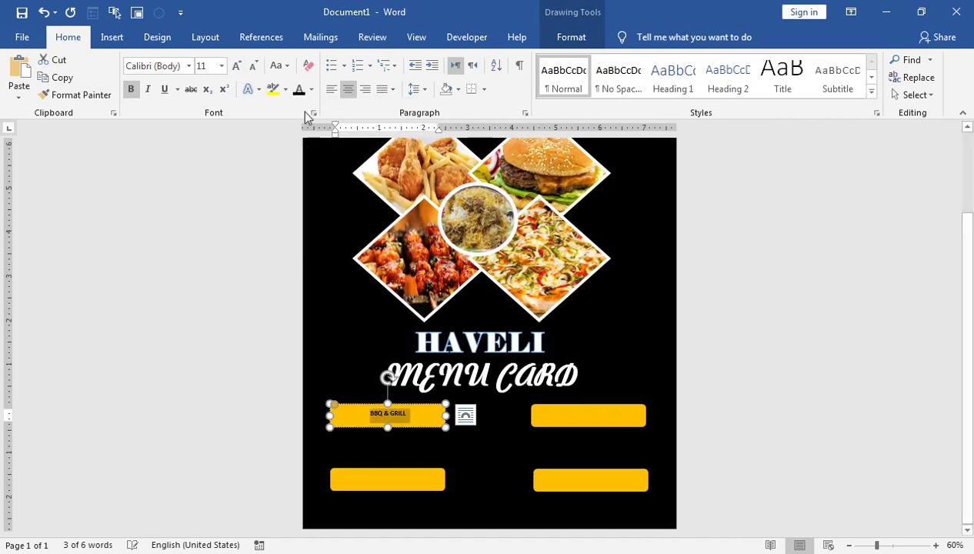
{"action": "left_click", "coordinate": [236, 66]}
{"action": "left_click", "coordinate": [236, 66]}
{"action": "left_click", "coordinate": [236, 66]}
{"action": "left_click", "coordinate": [236, 66]}
{"action": "left_click", "coordinate": [237, 66]}
{"action": "left_click", "coordinate": [236, 66]}
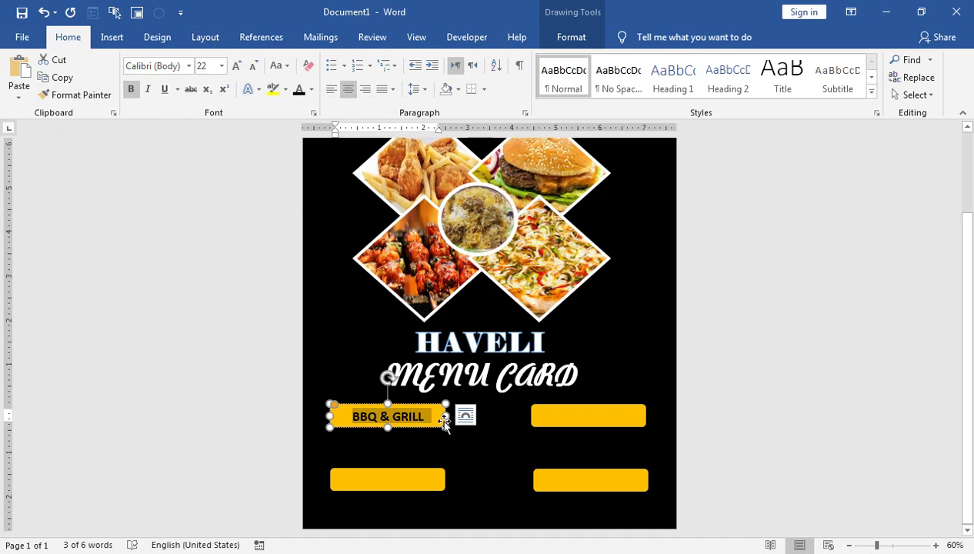
{"action": "left_click", "coordinate": [533, 416]}
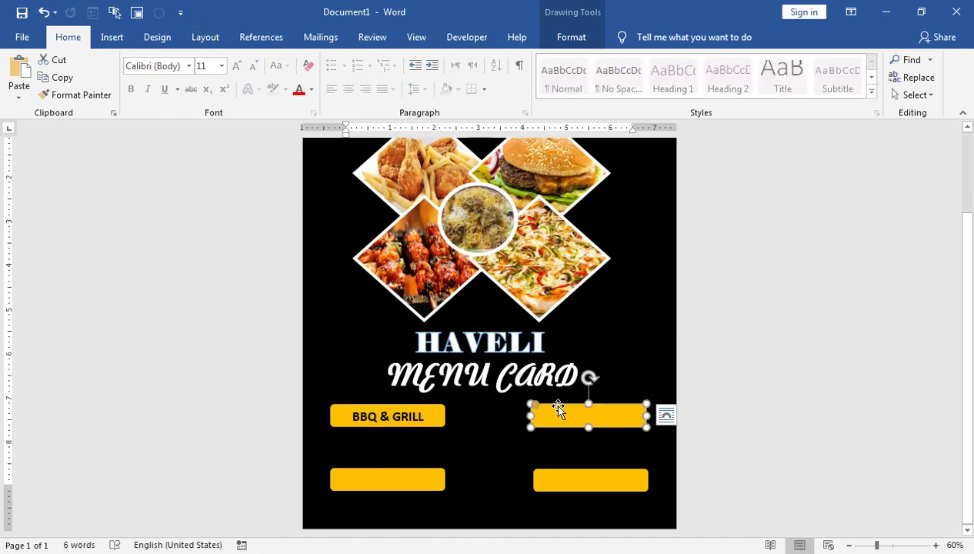
Add STEAK & CHOPS text to the upper-right bar in bold black at 22 pt.
{"action": "right_click", "coordinate": [560, 410]}
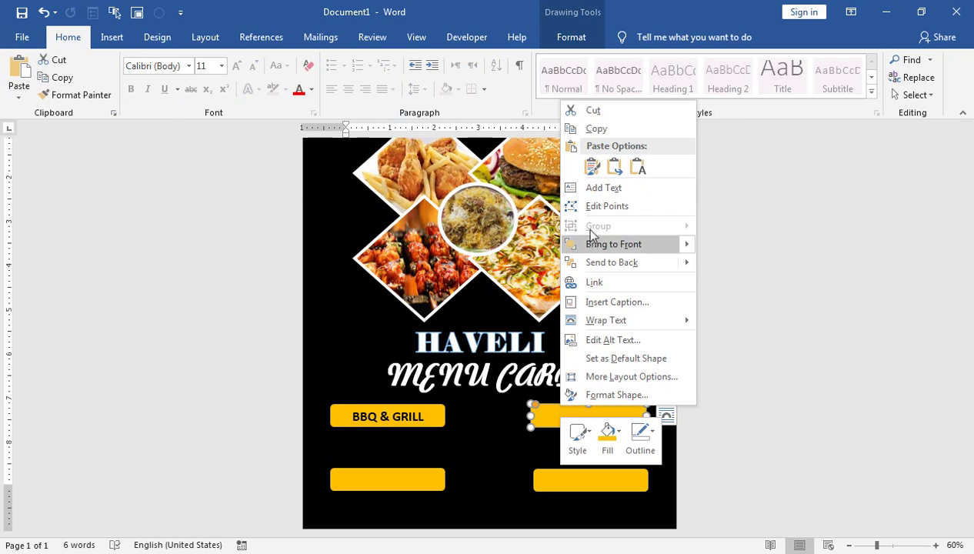
{"action": "left_click", "coordinate": [598, 187]}
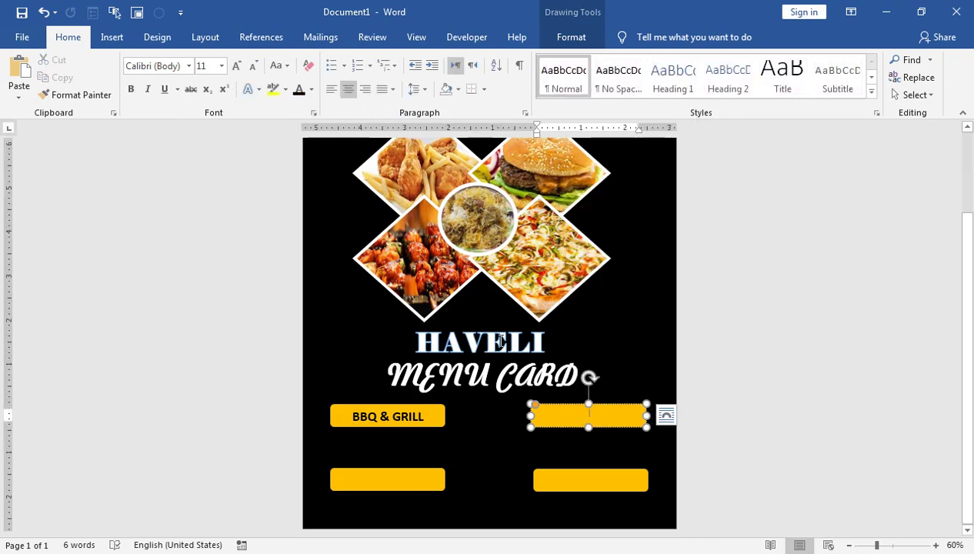
{"action": "type", "text": "STEAK & CHOPS"}
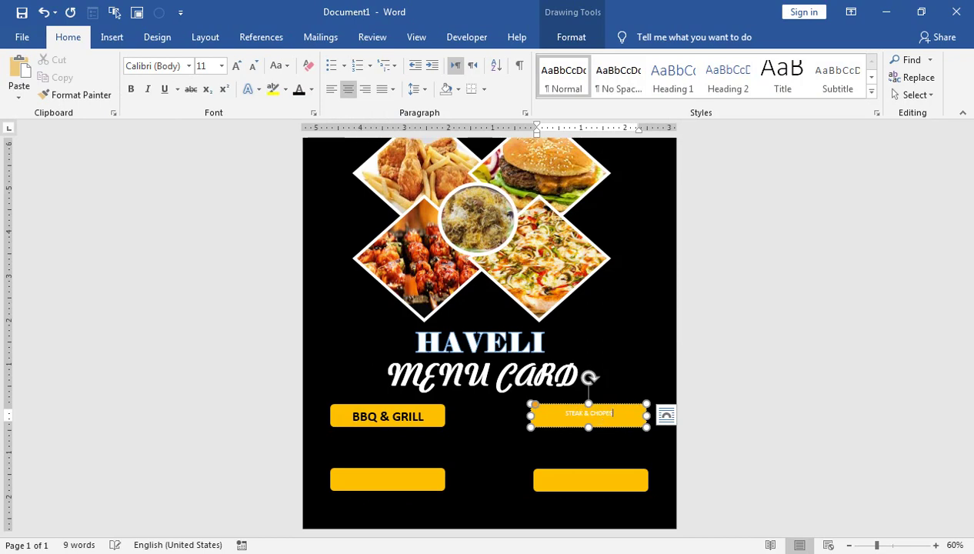
{"action": "triple_click", "coordinate": [586, 411]}
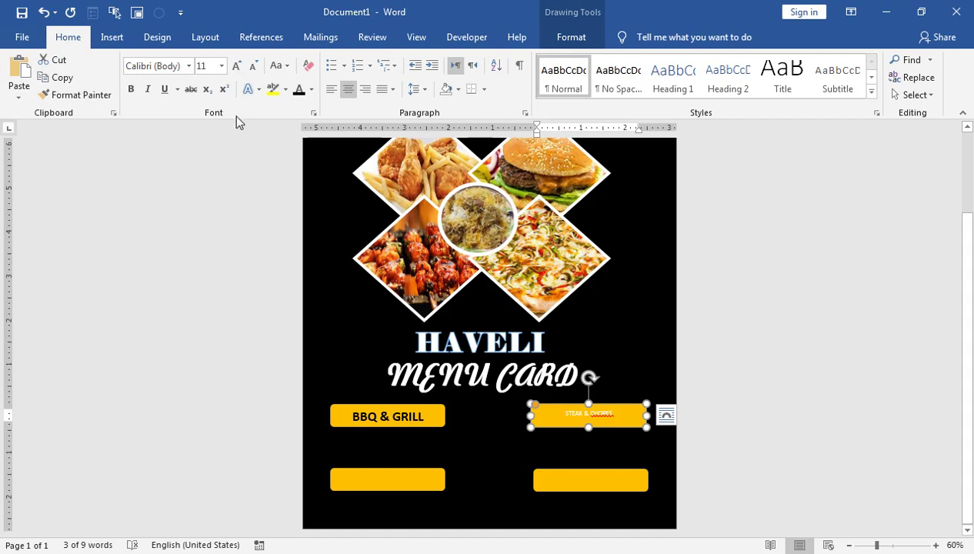
{"action": "left_click", "coordinate": [131, 88]}
{"action": "left_click", "coordinate": [298, 91]}
{"action": "left_click", "coordinate": [236, 67]}
{"action": "left_click", "coordinate": [236, 67]}
{"action": "left_click", "coordinate": [235, 67]}
{"action": "left_click", "coordinate": [236, 67]}
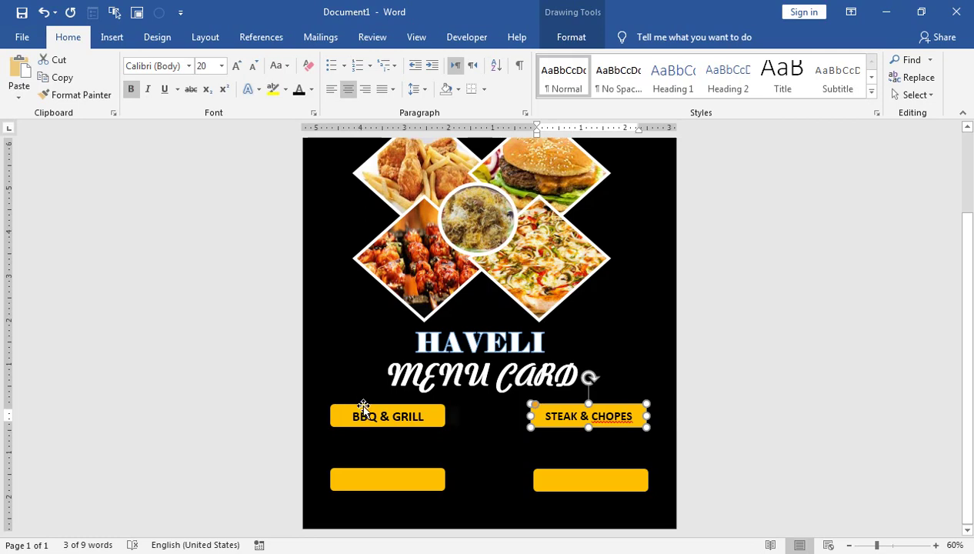
{"action": "left_click", "coordinate": [362, 403]}
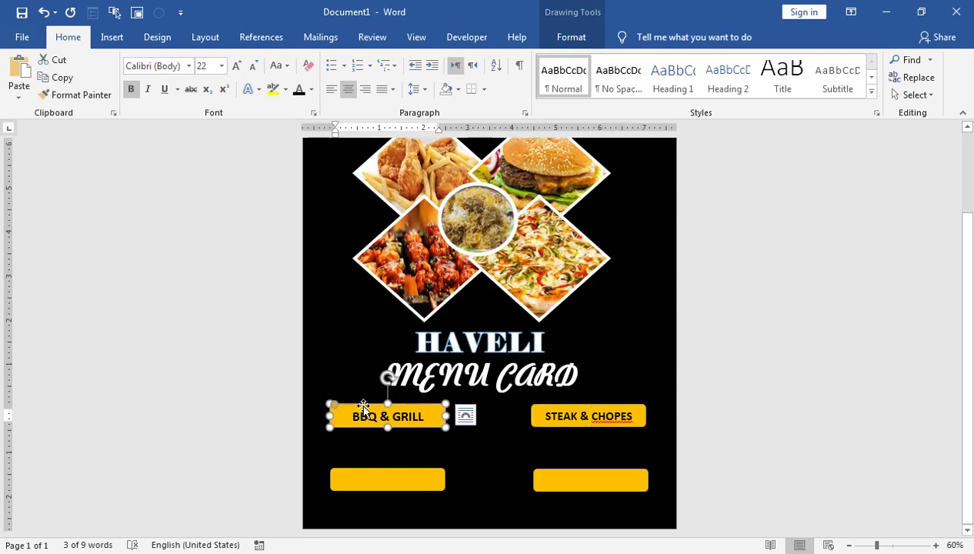
{"action": "left_click", "coordinate": [586, 407]}
{"action": "left_click", "coordinate": [236, 65]}
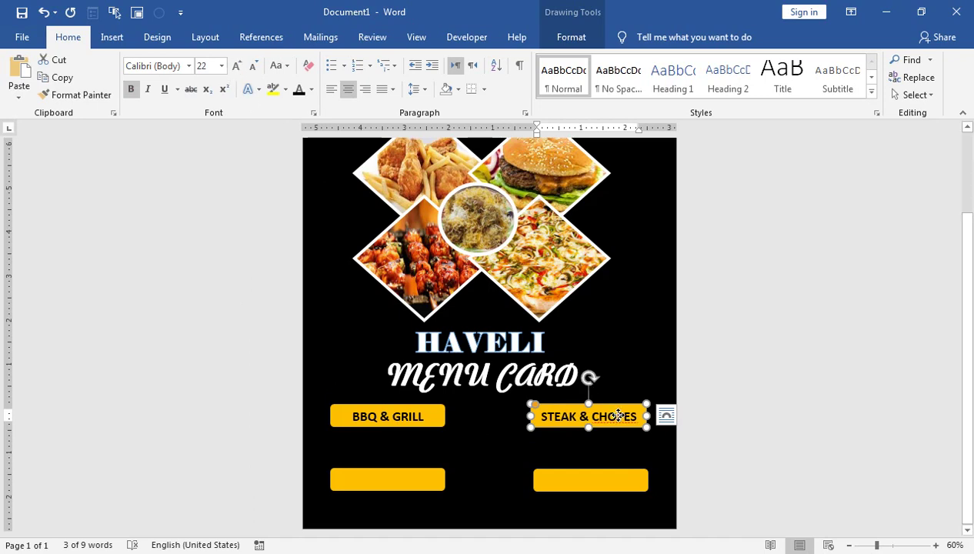
Correct the misspelling CHOPES to CHOPS in the upper-right label.
{"action": "right_click", "coordinate": [618, 416]}
{"action": "left_click", "coordinate": [600, 413]}
{"action": "left_click", "coordinate": [606, 416]}
{"action": "right_click", "coordinate": [609, 416]}
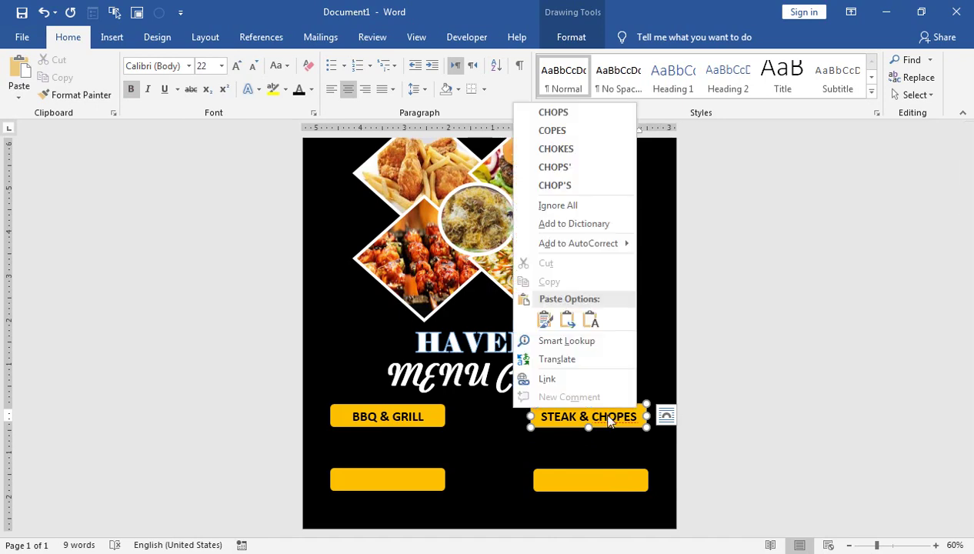
{"action": "left_click", "coordinate": [553, 113]}
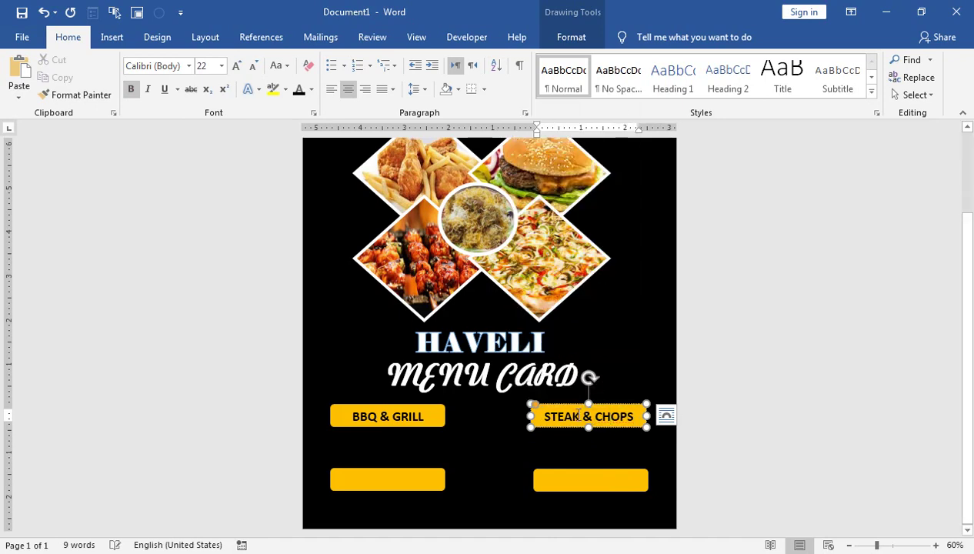
{"action": "left_click", "coordinate": [576, 409]}
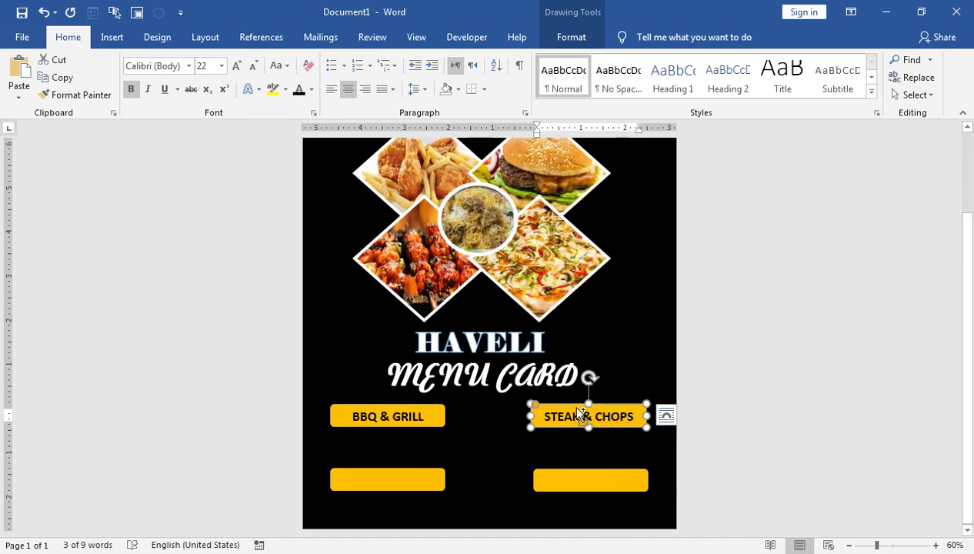
Add DESSERT to the lower-left bar in bold black text enlarged to 22 pt.
{"action": "left_click", "coordinate": [379, 485]}
{"action": "right_click", "coordinate": [381, 486]}
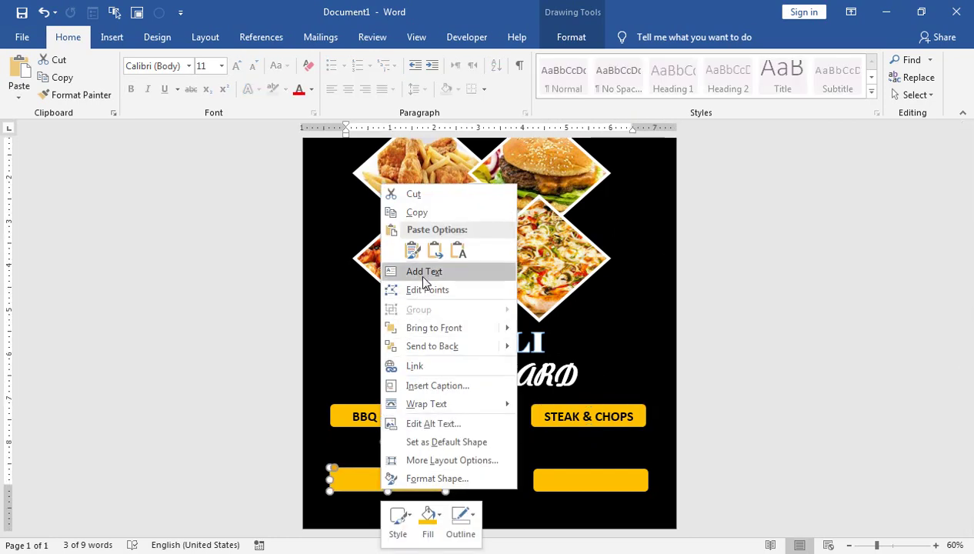
{"action": "left_click", "coordinate": [424, 272]}
{"action": "type", "text": "Ch"}
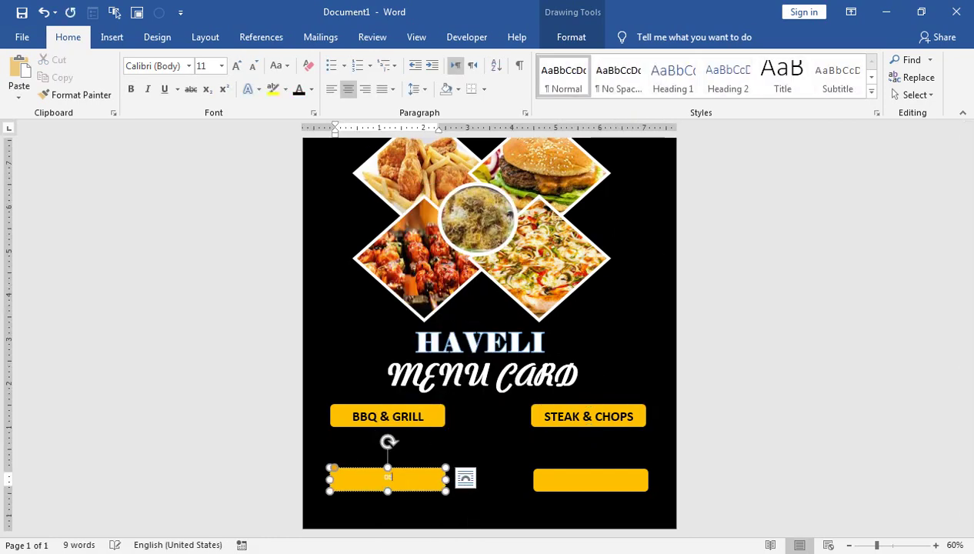
{"action": "type", "text": "RT"}
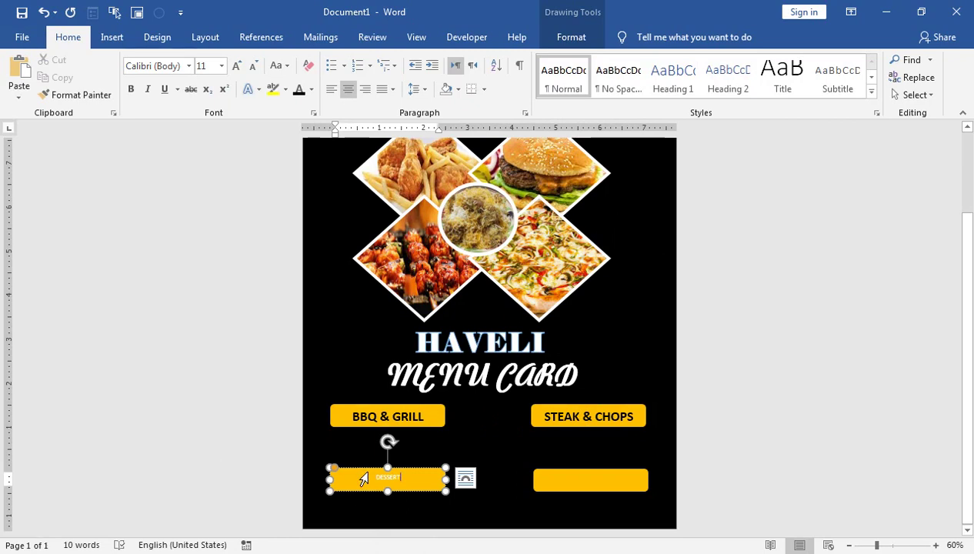
{"action": "key", "text": "ctrl+a"}
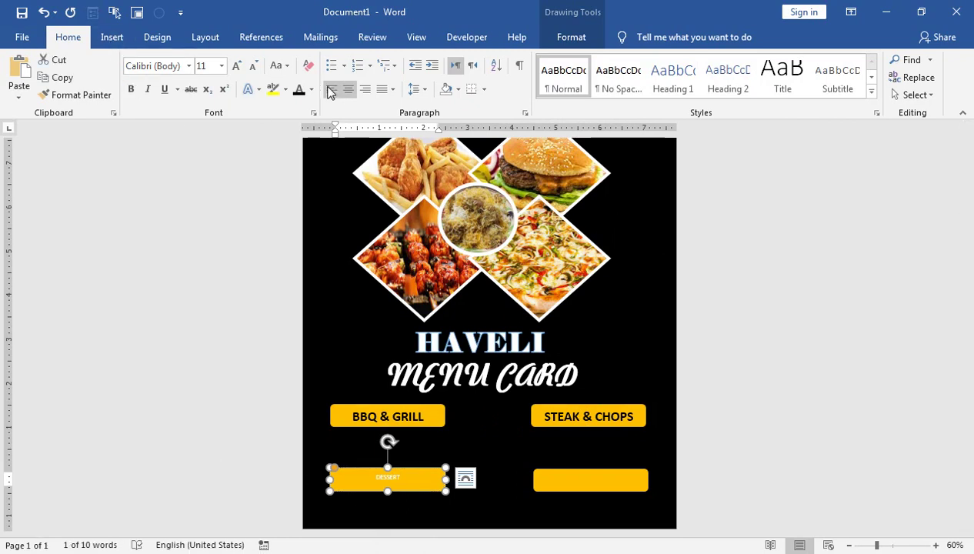
{"action": "left_click", "coordinate": [243, 68]}
{"action": "left_click", "coordinate": [242, 68]}
{"action": "left_click", "coordinate": [242, 68]}
{"action": "left_click", "coordinate": [242, 68]}
{"action": "left_click", "coordinate": [242, 68]}
{"action": "left_click", "coordinate": [242, 68]}
{"action": "left_click", "coordinate": [299, 89]}
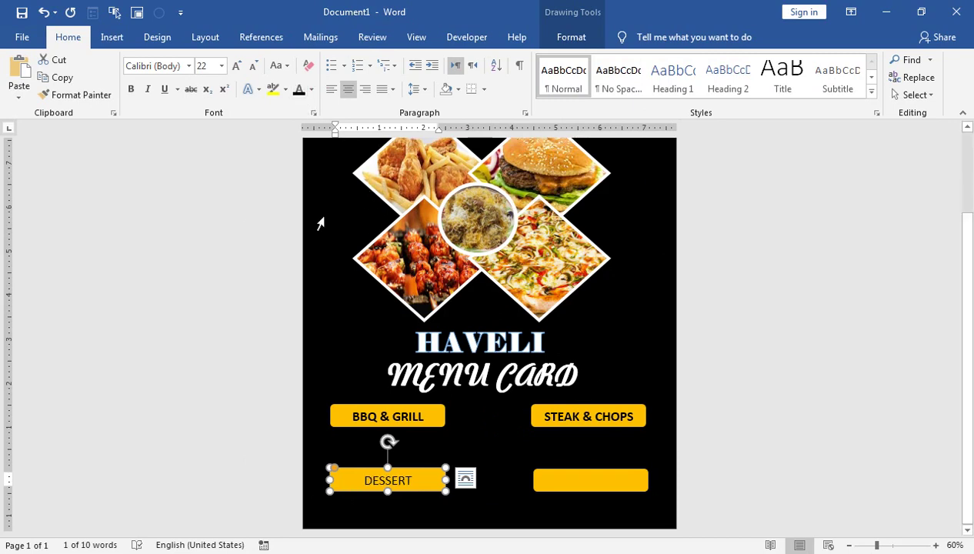
{"action": "left_click", "coordinate": [131, 89]}
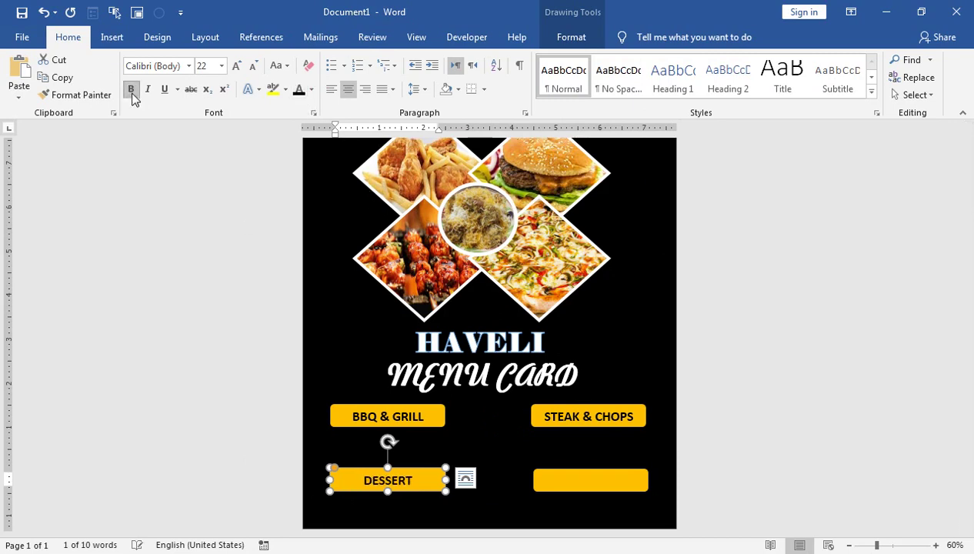
{"action": "left_click", "coordinate": [552, 475]}
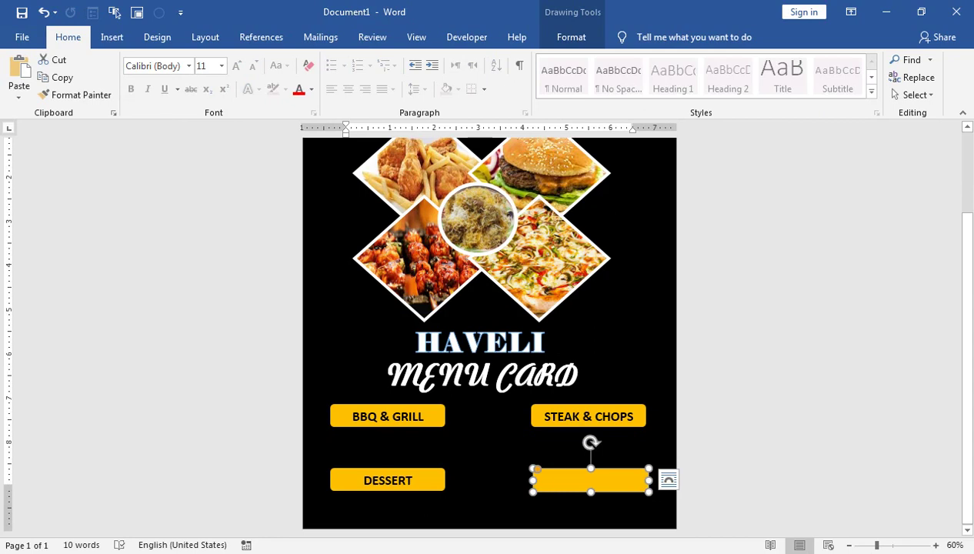
Type FRUITS SHAKES into the lower-right bar and fix the spelling to FRUITS.
{"action": "right_click", "coordinate": [558, 490]}
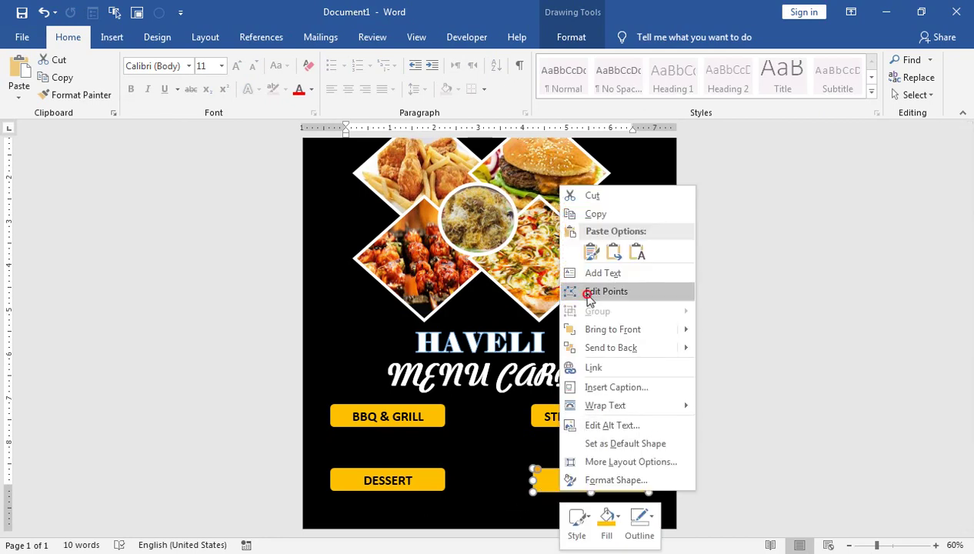
{"action": "left_click", "coordinate": [590, 274]}
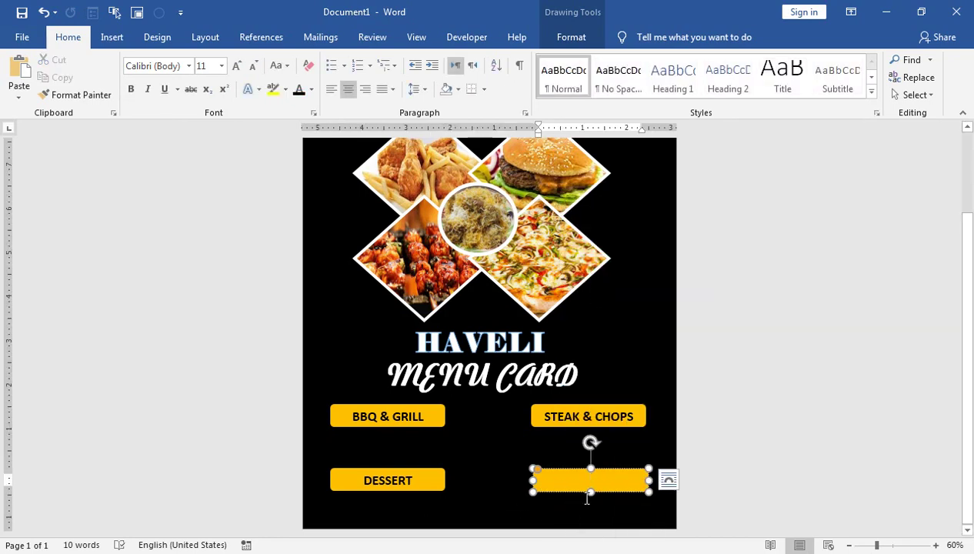
{"action": "type", "text": "F"}
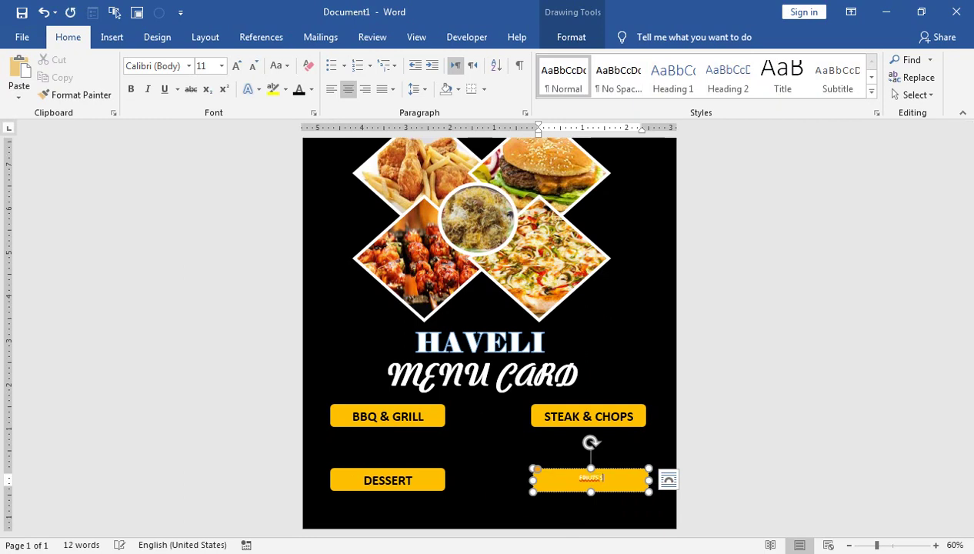
{"action": "right_click", "coordinate": [580, 478]}
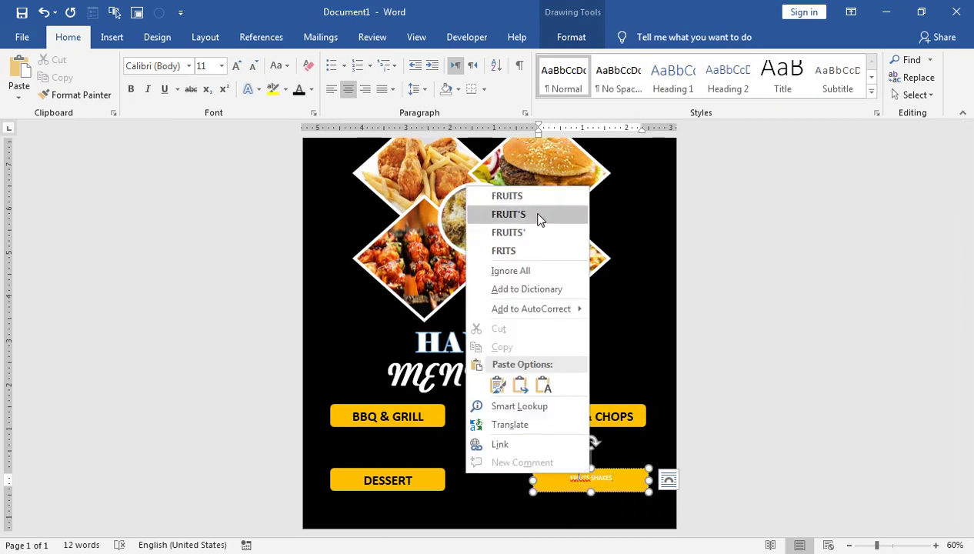
{"action": "left_click", "coordinate": [540, 215]}
Make the FRUITS SHAKES label bold and enlarge it to 22 pt.
{"action": "left_click", "coordinate": [555, 471]}
{"action": "left_click", "coordinate": [130, 89]}
{"action": "left_click", "coordinate": [236, 65]}
{"action": "left_click", "coordinate": [235, 65]}
{"action": "left_click", "coordinate": [236, 66]}
{"action": "left_click", "coordinate": [236, 65]}
{"action": "left_click", "coordinate": [236, 65]}
{"action": "left_click", "coordinate": [238, 67]}
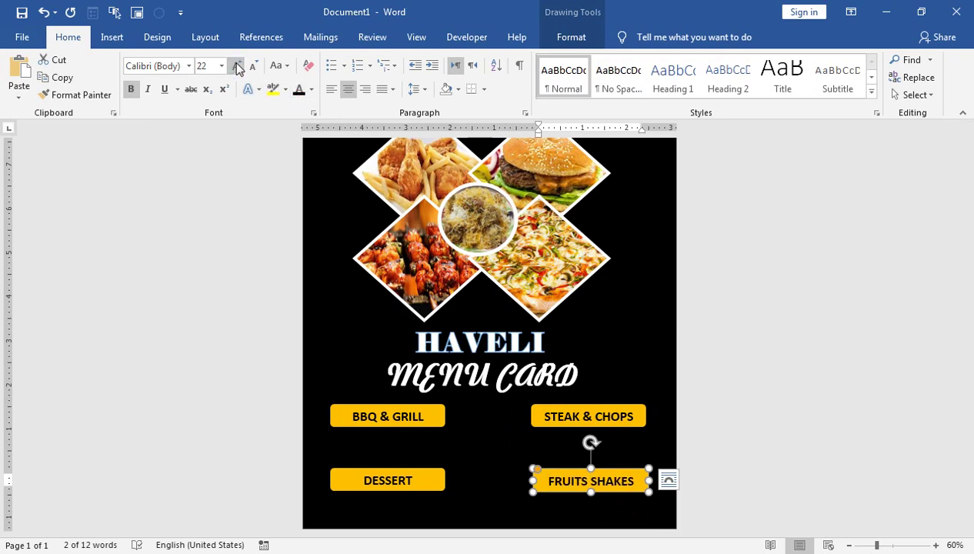
{"action": "left_click", "coordinate": [617, 374]}
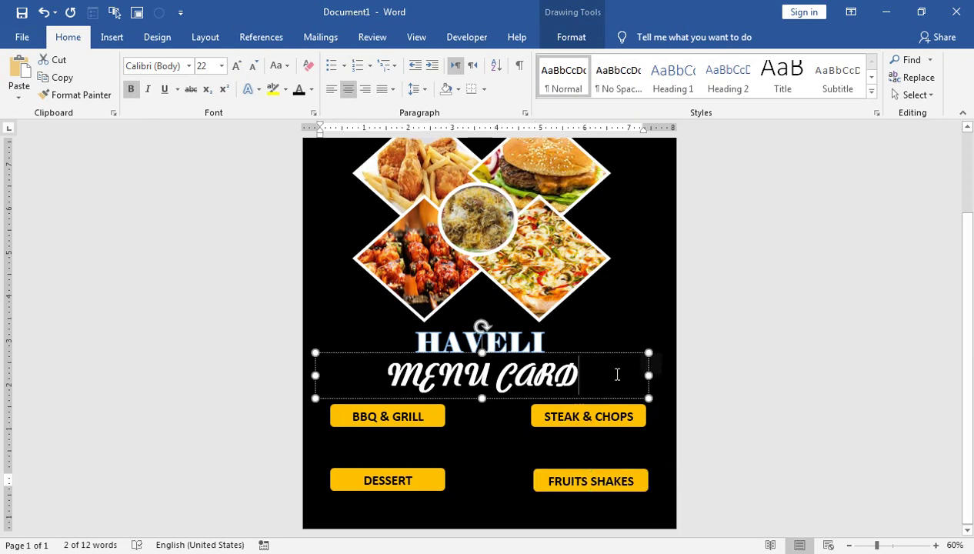
Insert a page break with Ctrl+Enter to create a second page after the cover.
{"action": "left_click", "coordinate": [643, 285]}
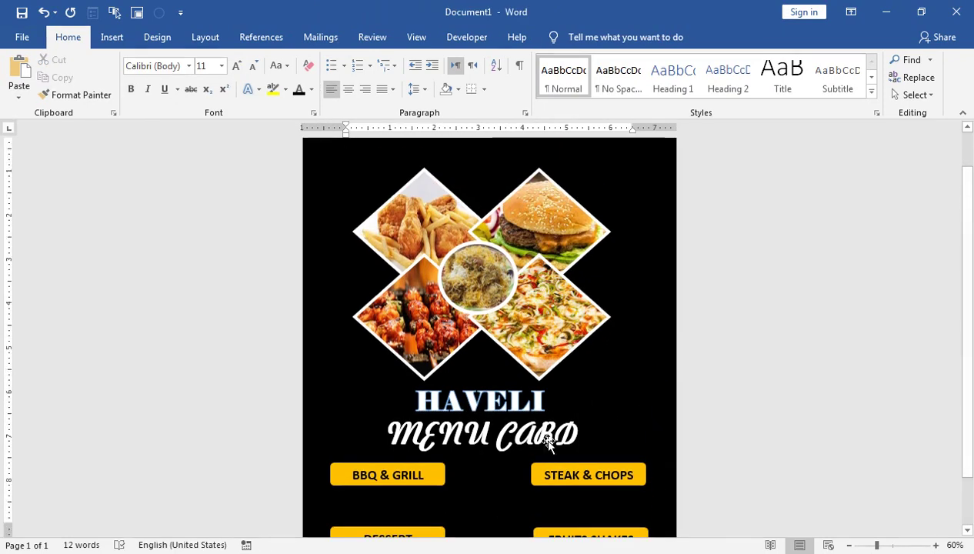
{"action": "scroll", "coordinate": [522, 424], "scroll_direction": "down", "scroll_amount": 2}
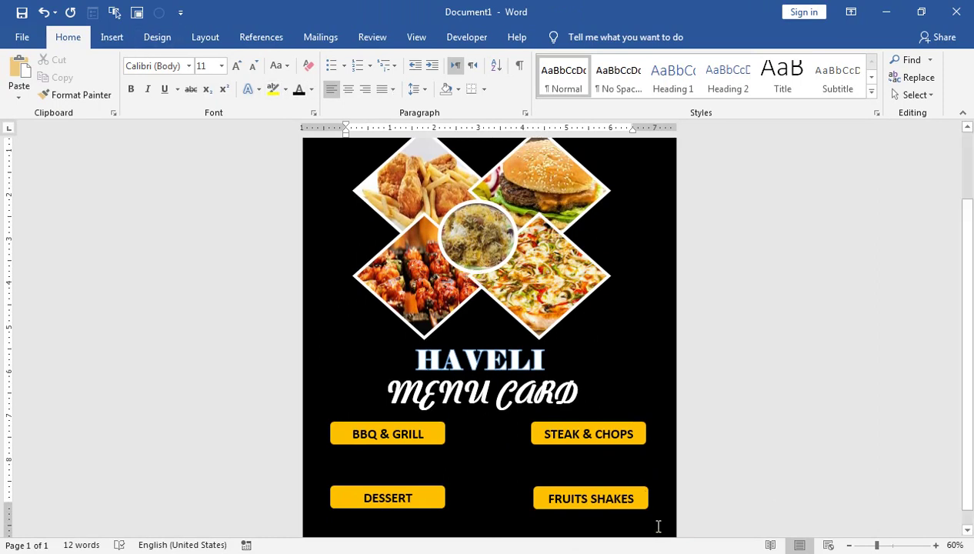
{"action": "key", "text": "ctrl+Return"}
{"action": "key", "text": "BackSpace"}
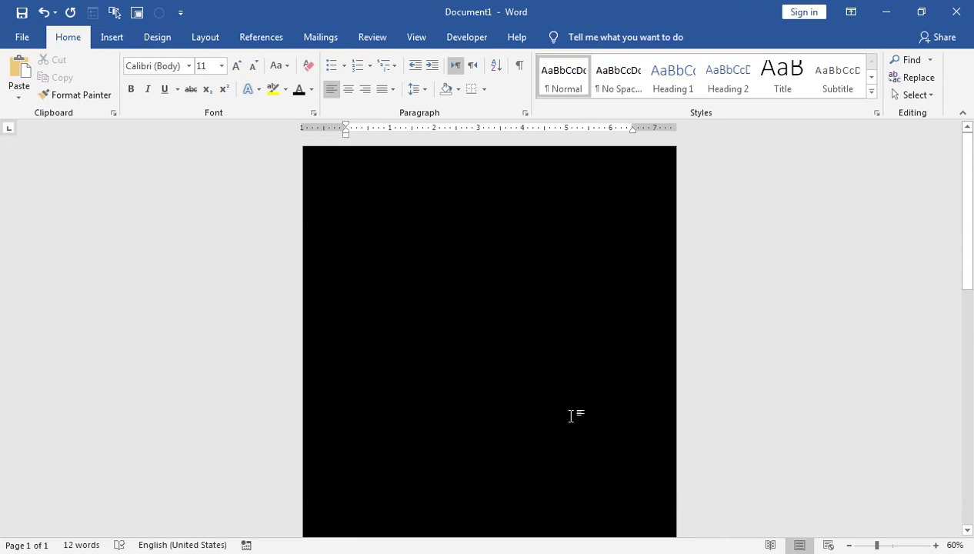
{"action": "scroll", "coordinate": [493, 431], "scroll_direction": "down", "scroll_amount": 3}
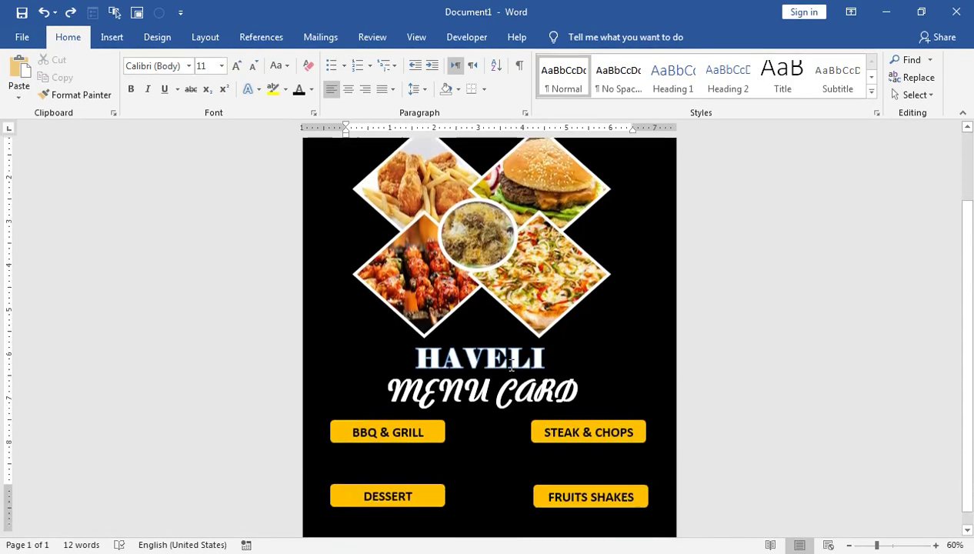
{"action": "double_click", "coordinate": [480, 506]}
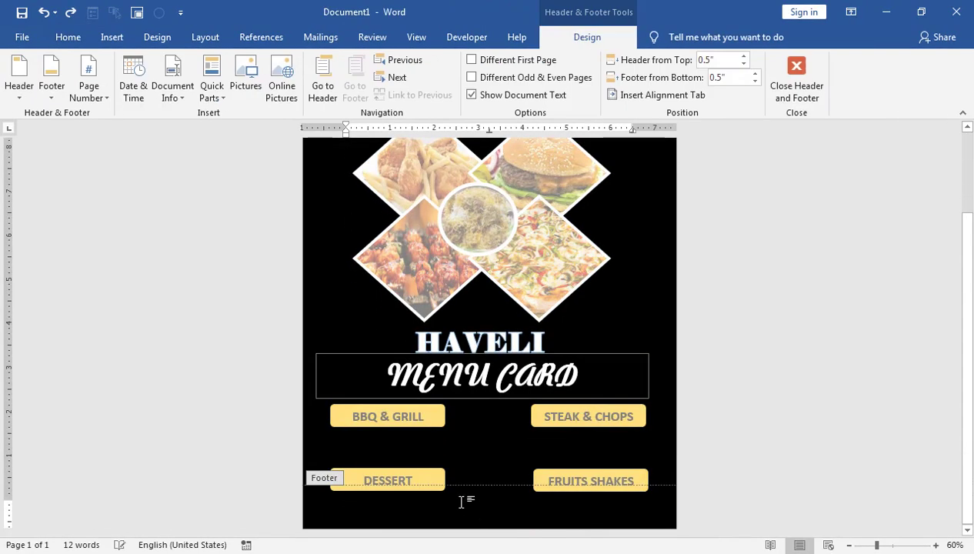
{"action": "double_click", "coordinate": [450, 466]}
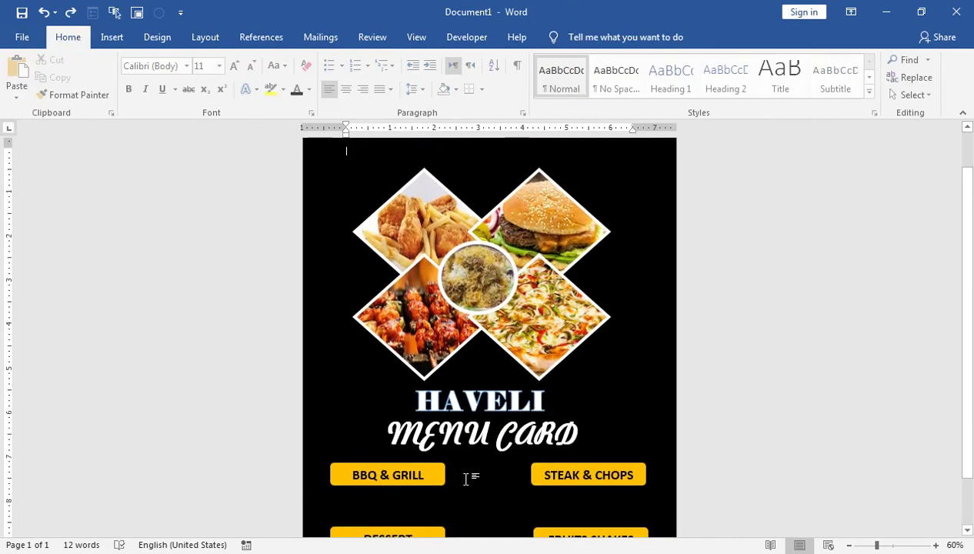
{"action": "scroll", "coordinate": [460, 485], "scroll_direction": "down", "scroll_amount": 1}
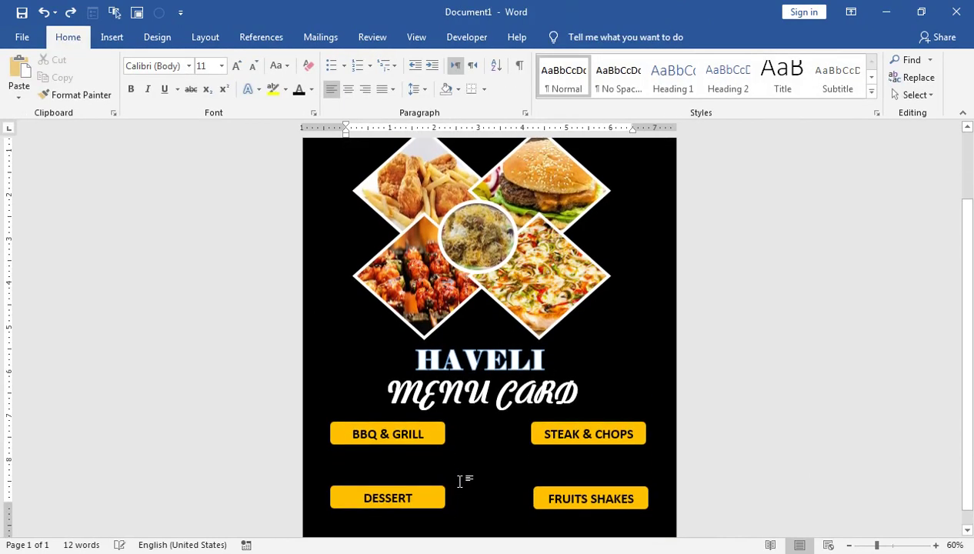
{"action": "scroll", "coordinate": [460, 482], "scroll_direction": "up", "scroll_amount": 1}
{"action": "scroll", "coordinate": [462, 481], "scroll_direction": "up", "scroll_amount": 1}
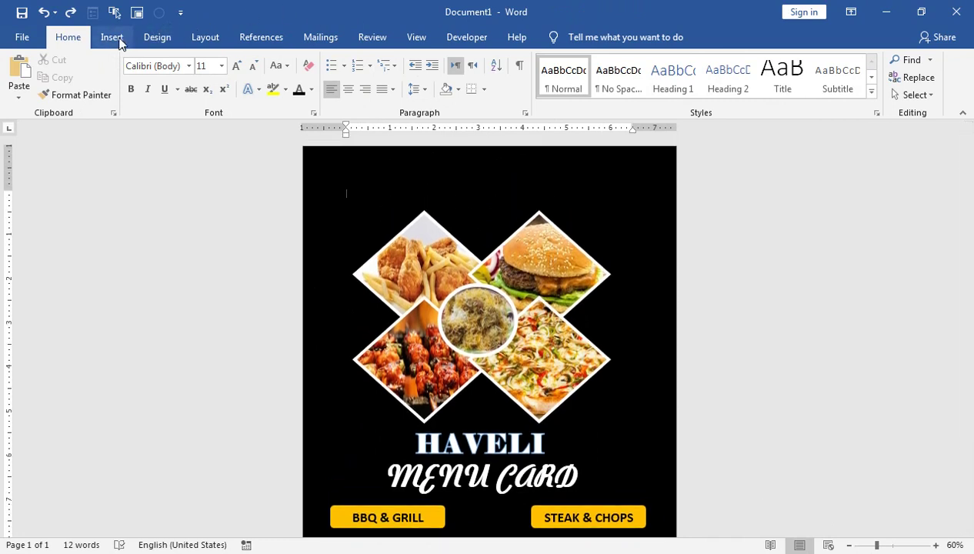
{"action": "key", "text": "ctrl+Return"}
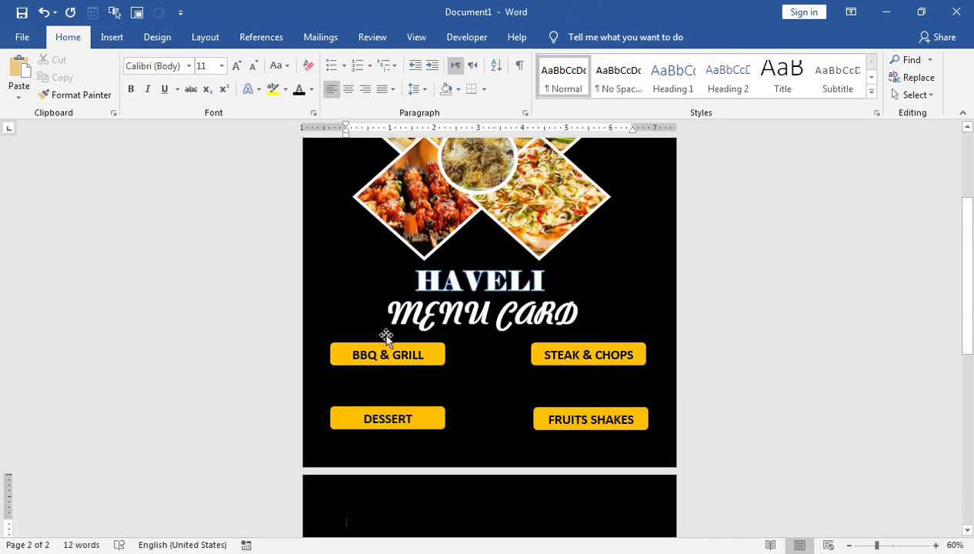
{"action": "scroll", "coordinate": [369, 326], "scroll_direction": "up", "scroll_amount": 3}
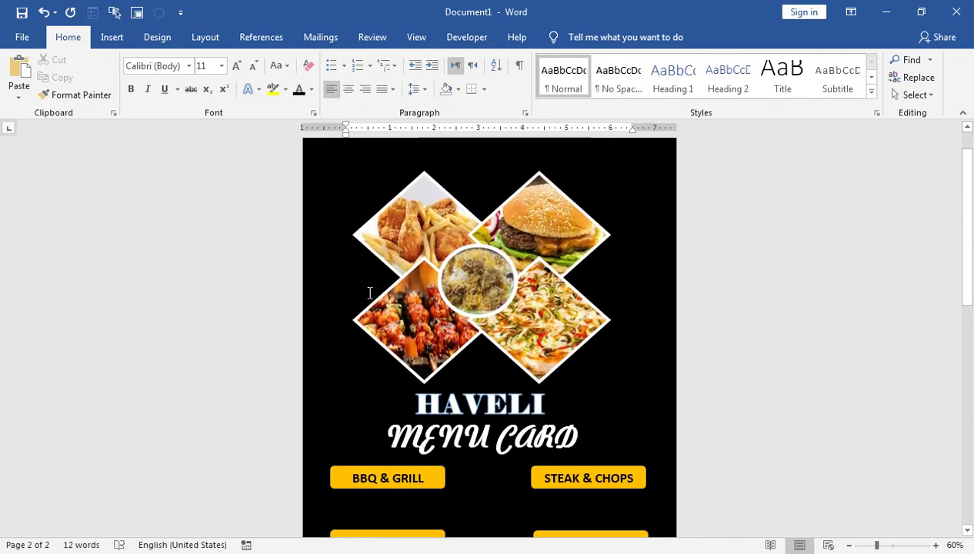
{"action": "scroll", "coordinate": [504, 424], "scroll_direction": "down", "scroll_amount": 4}
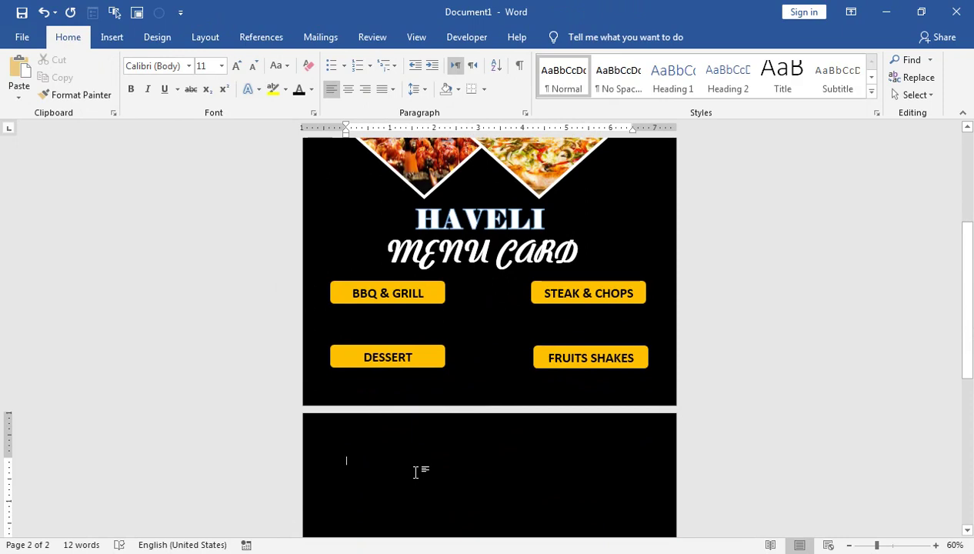
{"action": "scroll", "coordinate": [415, 470], "scroll_direction": "up", "scroll_amount": 1}
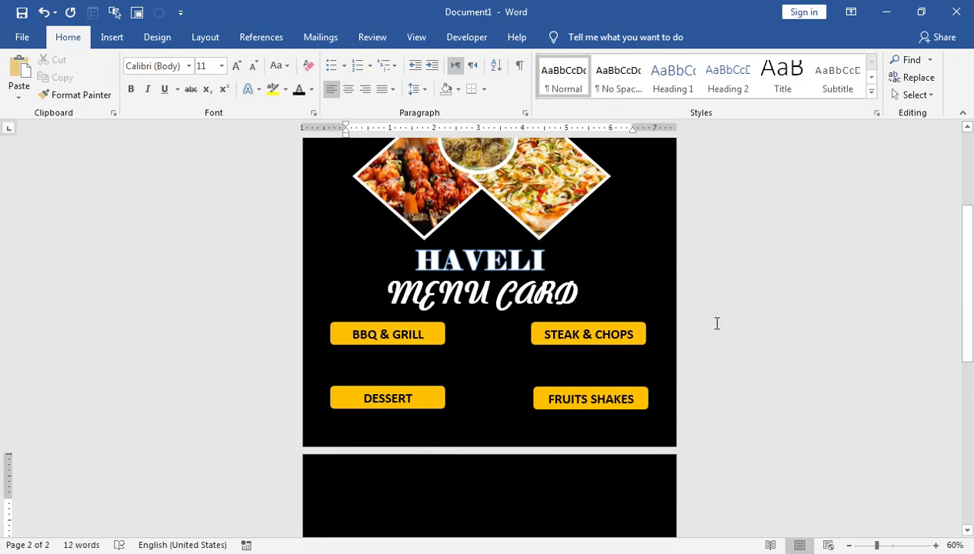
Switch to Multiple Pages view and draw a blue rectangle near the top right of page 2.
{"action": "left_click", "coordinate": [417, 37]}
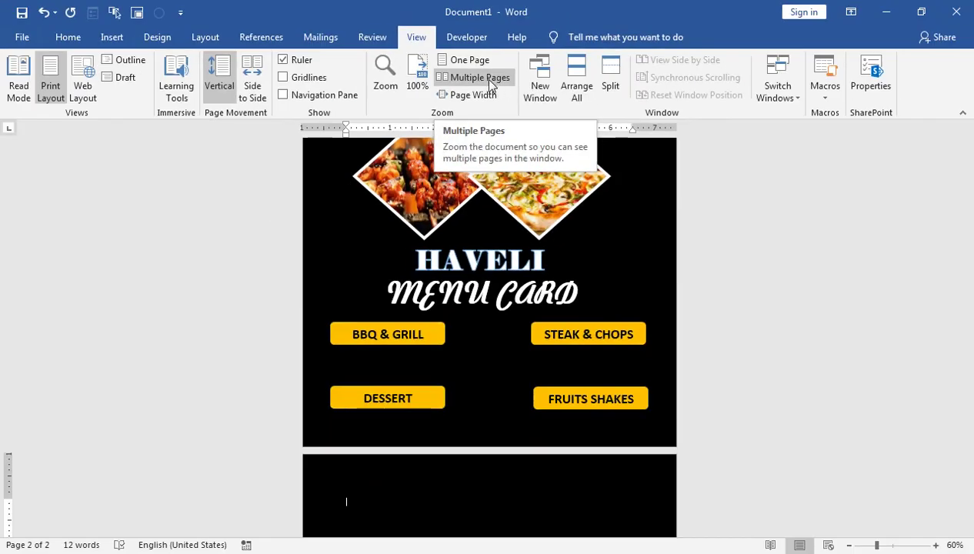
{"action": "left_click", "coordinate": [480, 77]}
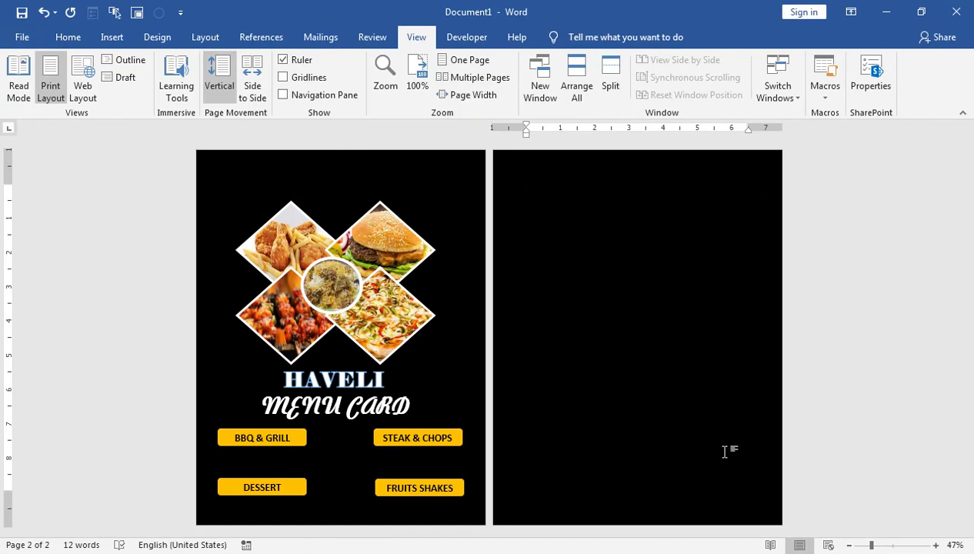
{"action": "left_click", "coordinate": [112, 37]}
{"action": "left_click", "coordinate": [153, 95]}
{"action": "left_click", "coordinate": [193, 144]}
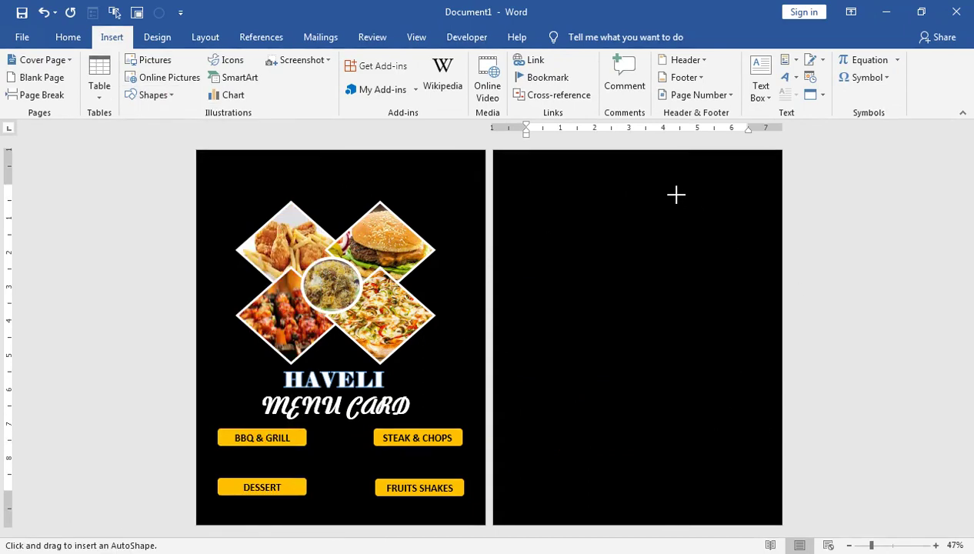
{"action": "left_click_drag", "start_coordinate": [676, 195], "coordinate": [759, 273]}
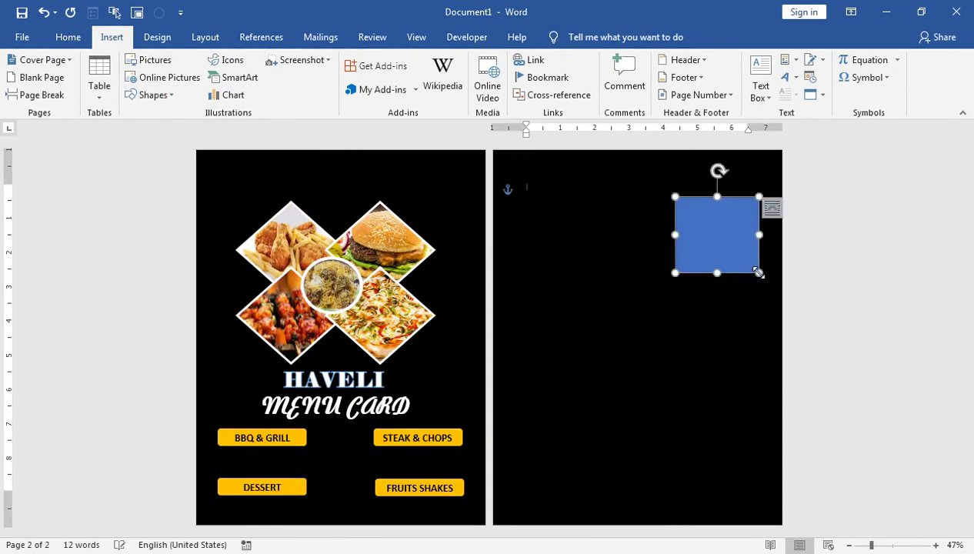
Copy the rectangle downward and align the three rectangles in a column.
{"action": "mouse_move", "coordinate": [713, 232]}
{"action": "left_mouse_down"}
{"action": "mouse_move", "coordinate": [717, 399]}
{"action": "mouse_move", "coordinate": [713, 390]}
{"action": "left_mouse_up"}
{"action": "left_click_drag", "start_coordinate": [722, 234], "coordinate": [725, 220]}
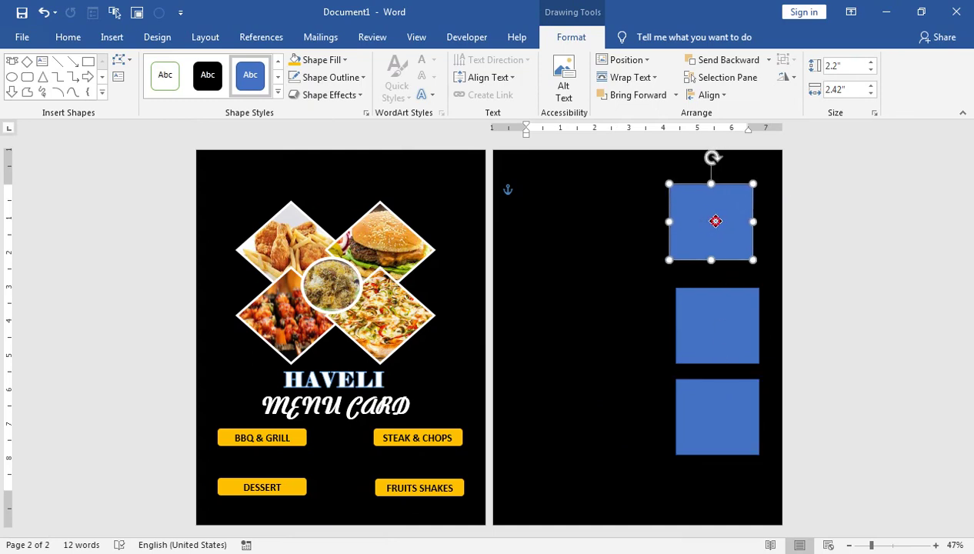
{"action": "left_click_drag", "start_coordinate": [726, 220], "coordinate": [720, 216]}
{"action": "left_click", "coordinate": [531, 194]}
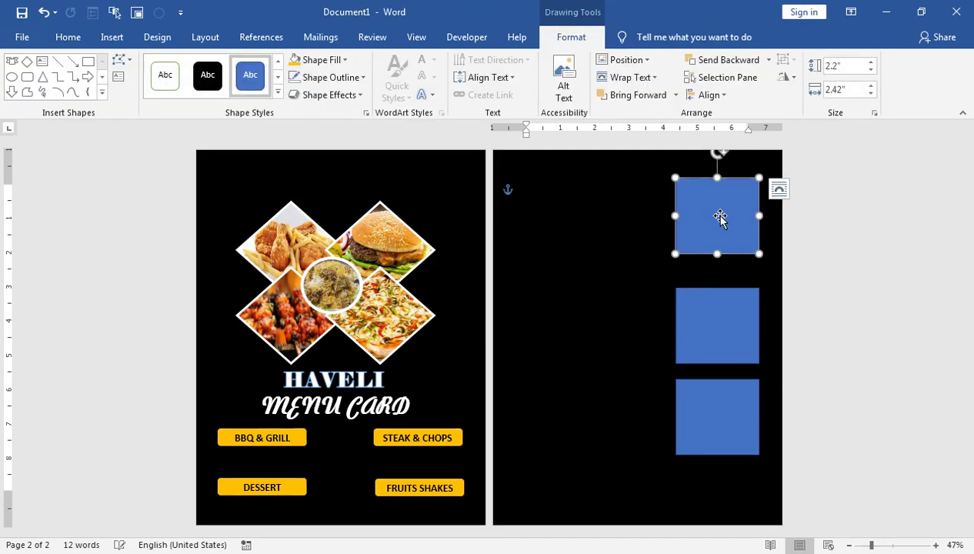
{"action": "left_click_drag", "start_coordinate": [709, 326], "coordinate": [711, 304]}
{"action": "left_click_drag", "start_coordinate": [702, 411], "coordinate": [704, 385]}
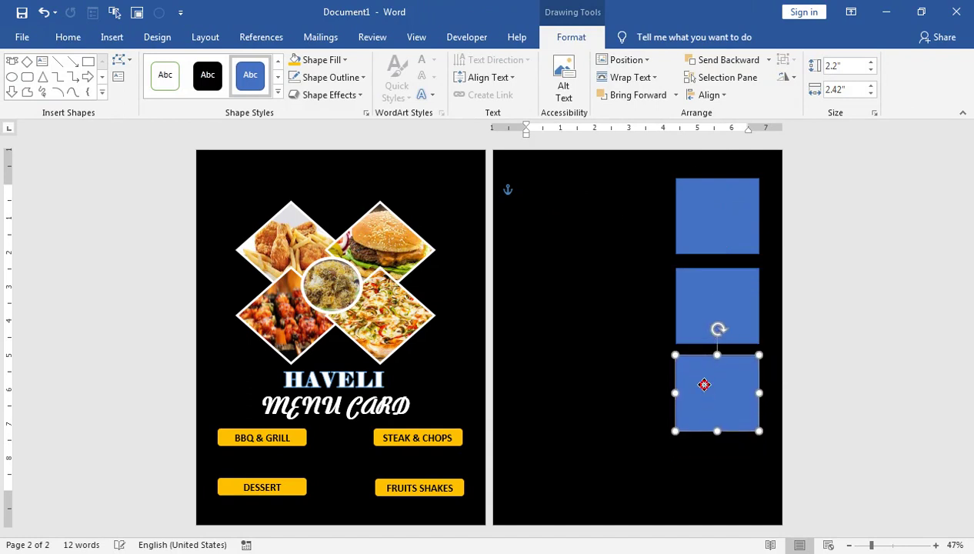
{"action": "left_click_drag", "start_coordinate": [717, 315], "coordinate": [716, 312]}
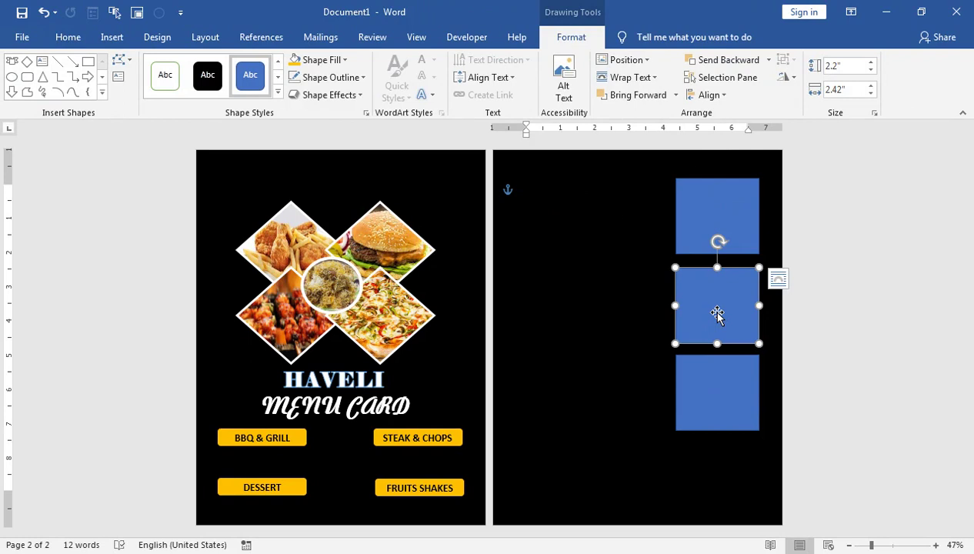
{"action": "left_click", "coordinate": [716, 385]}
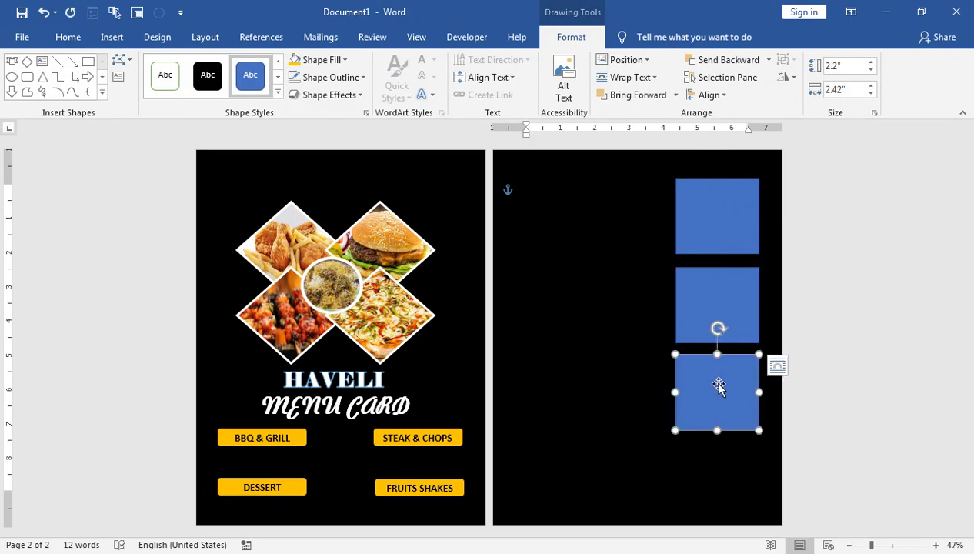
{"action": "left_click_drag", "start_coordinate": [716, 385], "coordinate": [715, 456]}
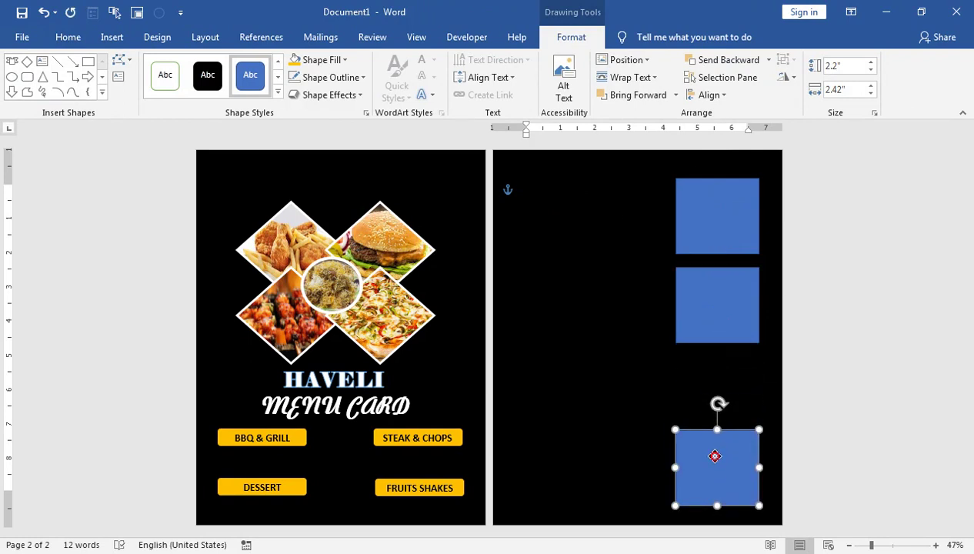
{"action": "key", "text": "super"}
{"action": "key", "text": "Escape"}
{"action": "key", "text": "ctrl+z"}
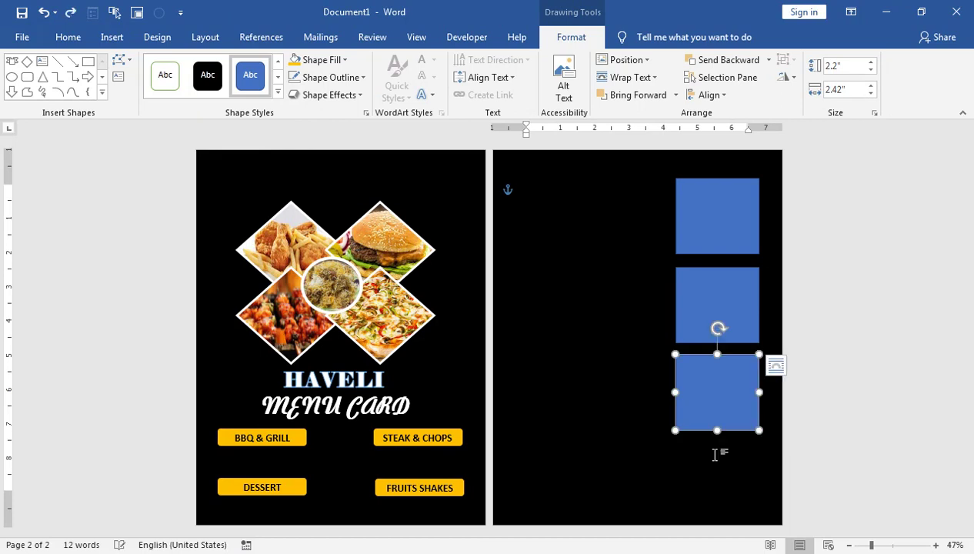
Add a fourth rectangle below and even out the gaps between all four.
{"action": "mouse_move", "coordinate": [706, 384]}
{"action": "left_mouse_down", "text": "ctrl"}
{"action": "mouse_move", "coordinate": [709, 440]}
{"action": "mouse_move", "coordinate": [705, 431]}
{"action": "left_mouse_up", "text": "ctrl"}
{"action": "left_click", "coordinate": [692, 230]}
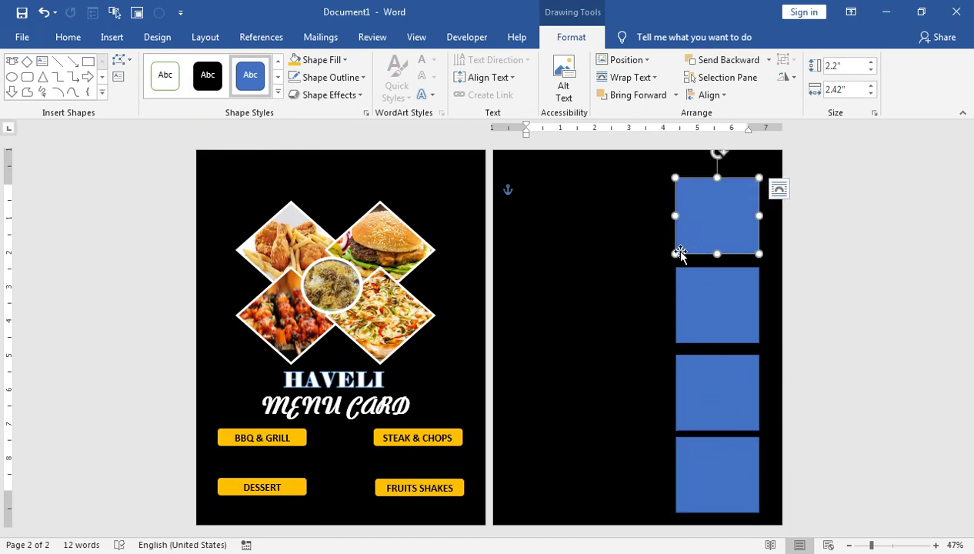
{"action": "left_click_drag", "start_coordinate": [686, 244], "coordinate": [686, 239]}
{"action": "left_click", "coordinate": [712, 290]}
{"action": "left_click_drag", "start_coordinate": [712, 290], "coordinate": [712, 285]}
{"action": "left_click", "coordinate": [732, 429]}
{"action": "left_click_drag", "start_coordinate": [731, 429], "coordinate": [732, 421]}
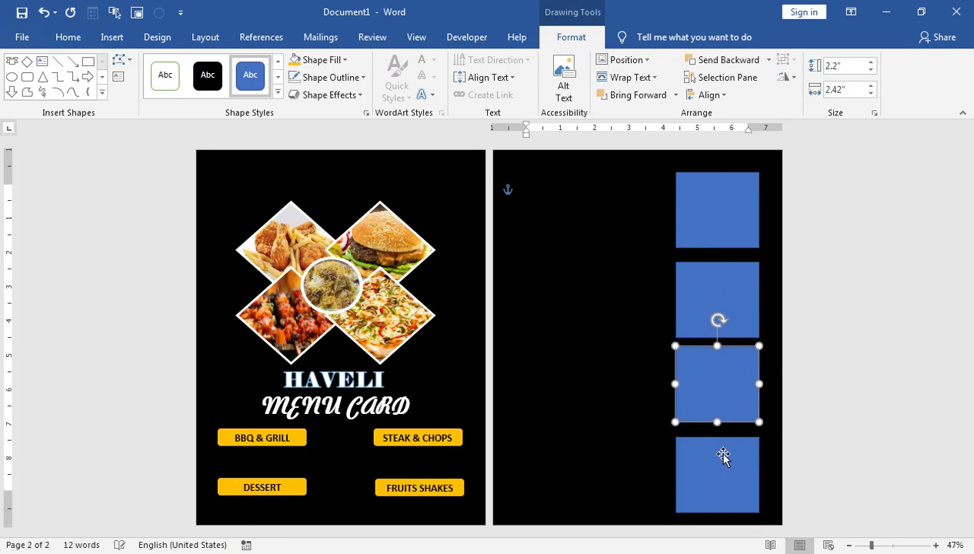
{"action": "left_click_drag", "start_coordinate": [709, 331], "coordinate": [708, 329]}
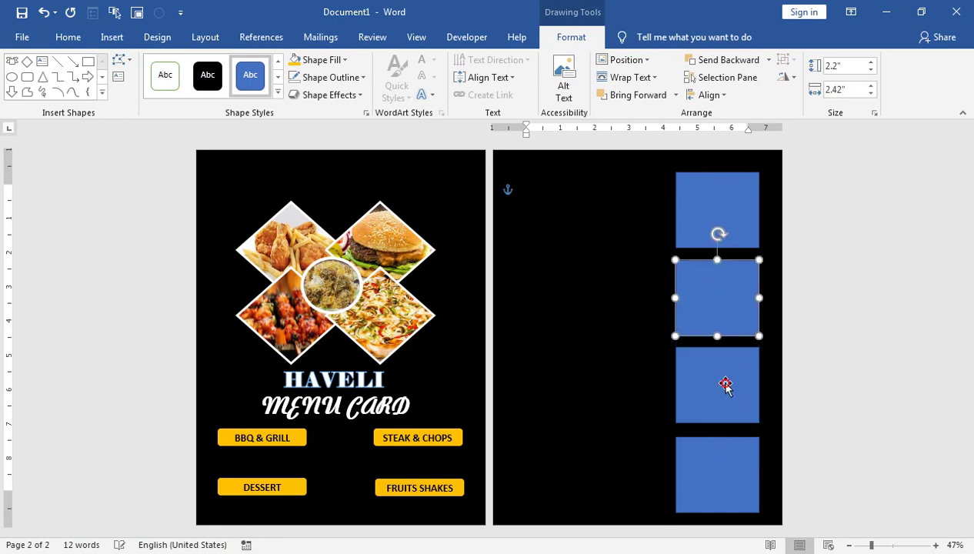
{"action": "left_click_drag", "start_coordinate": [727, 387], "coordinate": [726, 386]}
{"action": "left_click", "coordinate": [737, 463]}
{"action": "key", "text": "Up"}
{"action": "key", "text": "Up"}
{"action": "key", "text": "Up"}
{"action": "key", "text": "Up"}
{"action": "key", "text": "Up"}
{"action": "left_click", "coordinate": [644, 304]}
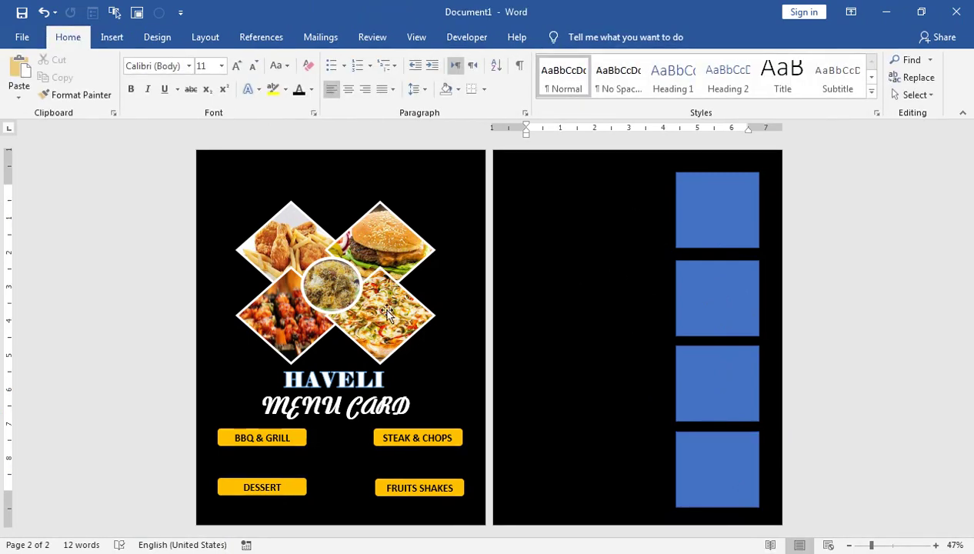
Give the kebab, fried chicken, cake and rice photos a white 4½ pt outline.
{"action": "left_click", "coordinate": [701, 223]}
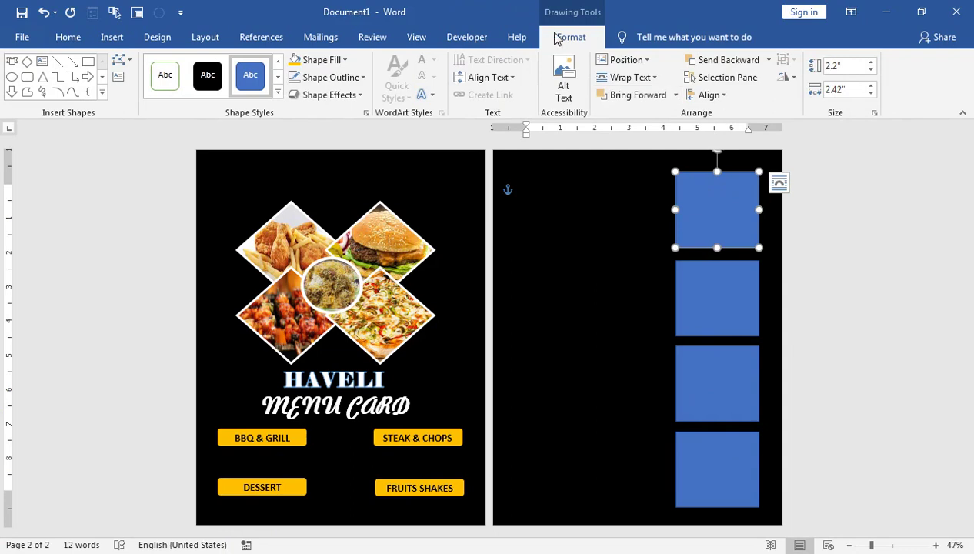
{"action": "left_click", "coordinate": [316, 60]}
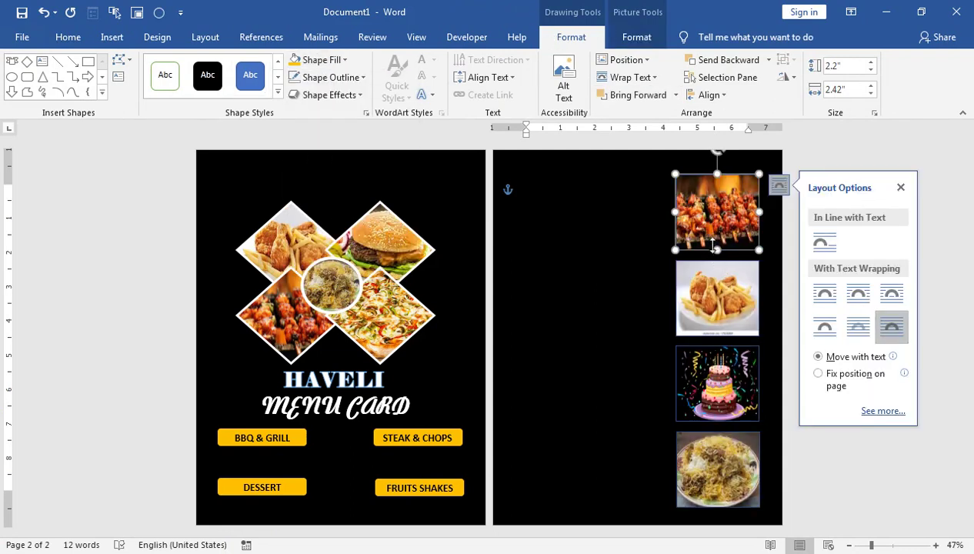
{"action": "left_click", "coordinate": [705, 291], "text": "shift"}
{"action": "left_click", "coordinate": [710, 361], "text": "shift"}
{"action": "left_click", "coordinate": [722, 465], "text": "shift"}
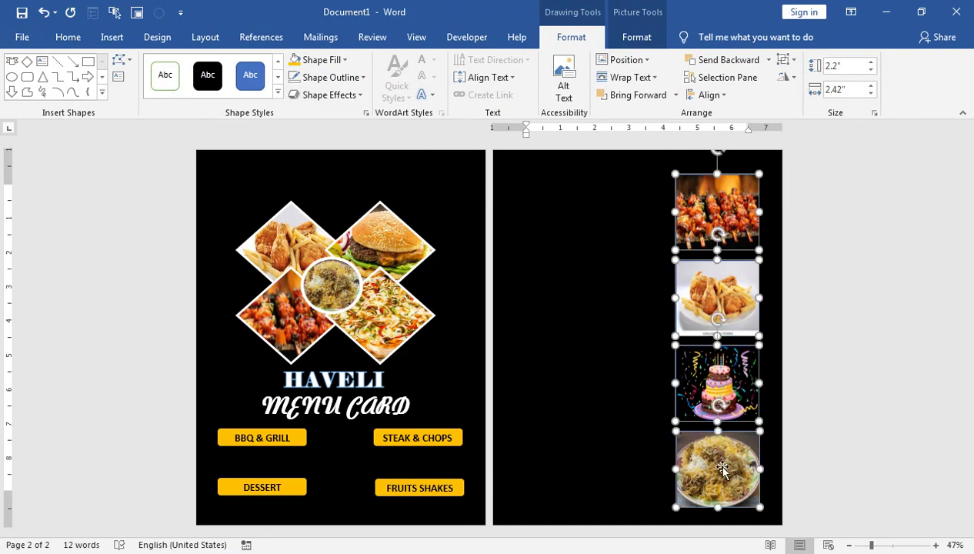
{"action": "left_click", "coordinate": [323, 77]}
{"action": "left_click", "coordinate": [292, 114]}
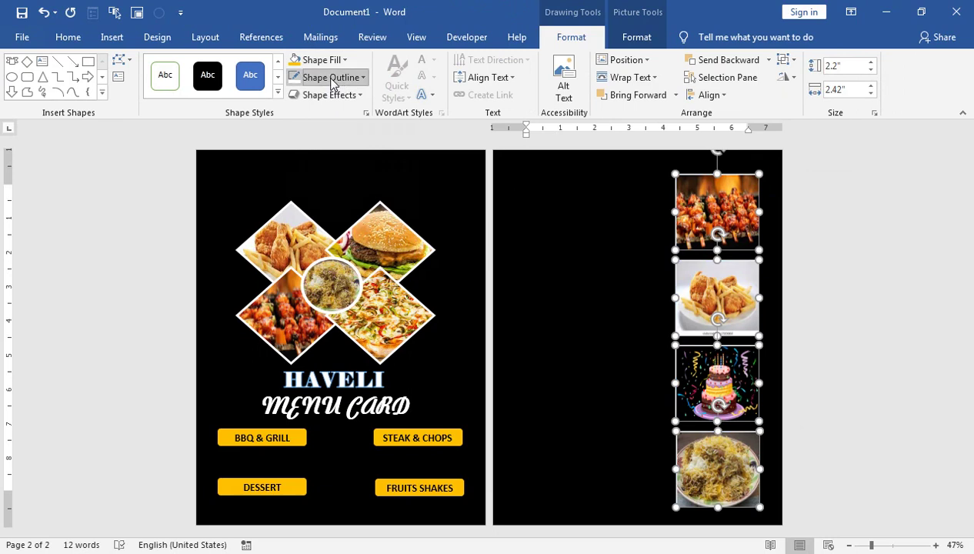
{"action": "left_click", "coordinate": [331, 77]}
{"action": "mouse_move", "coordinate": [326, 249]}
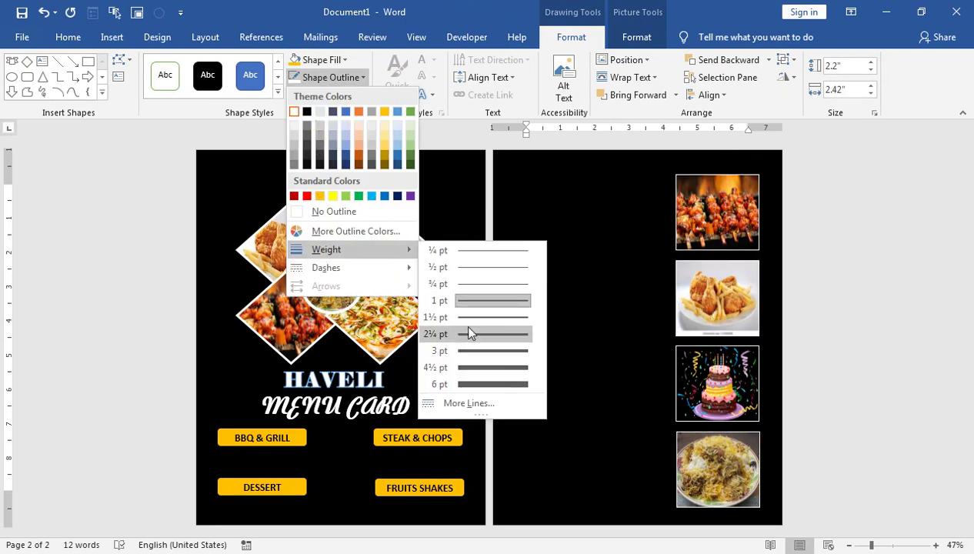
{"action": "left_click", "coordinate": [469, 367]}
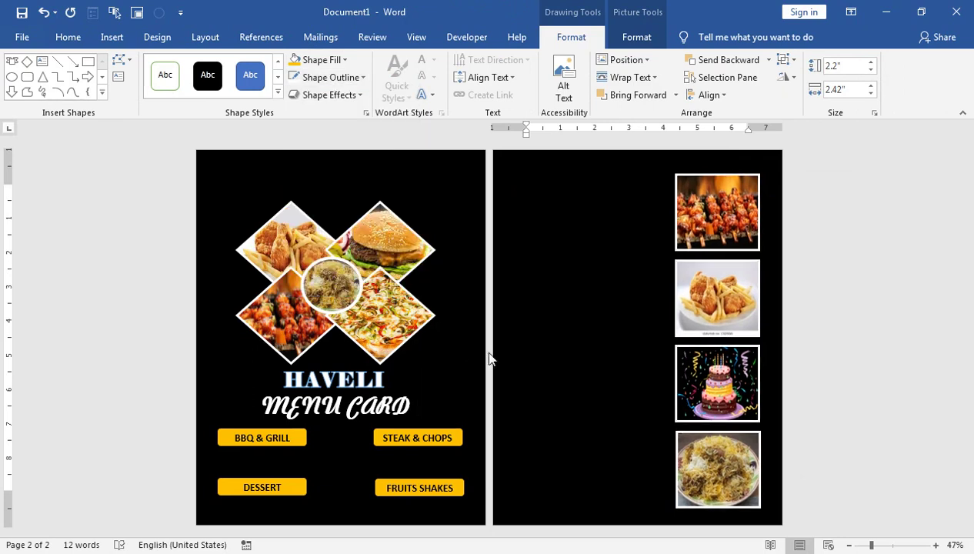
{"action": "left_click", "coordinate": [565, 197]}
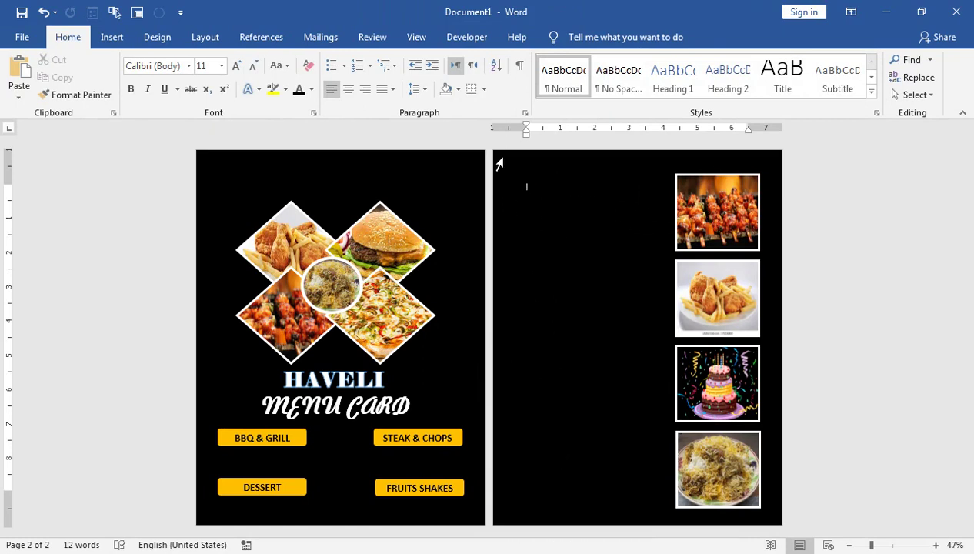
Draw a rectangle at the inner page's top-left and add the text BBQ & GRILL.
{"action": "left_click", "coordinate": [111, 36]}
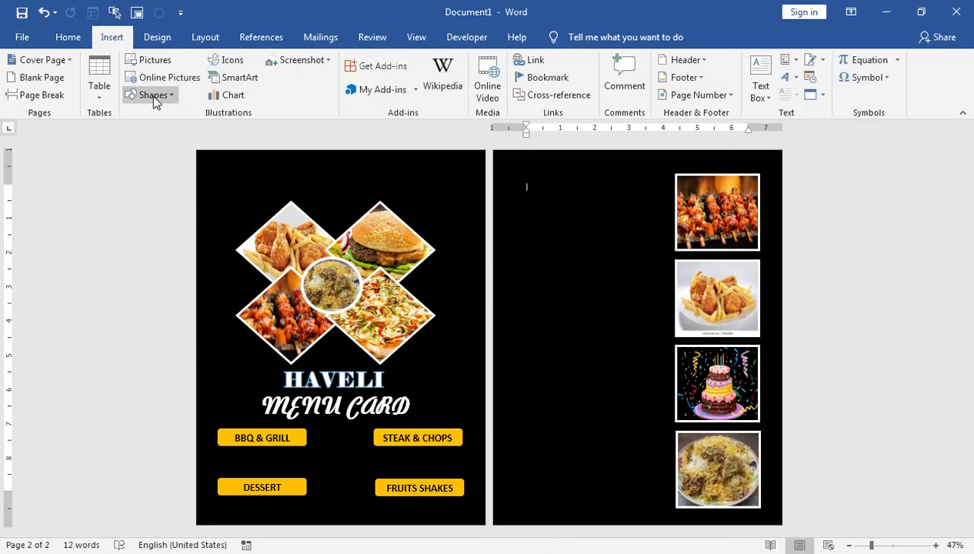
{"action": "left_click", "coordinate": [152, 95]}
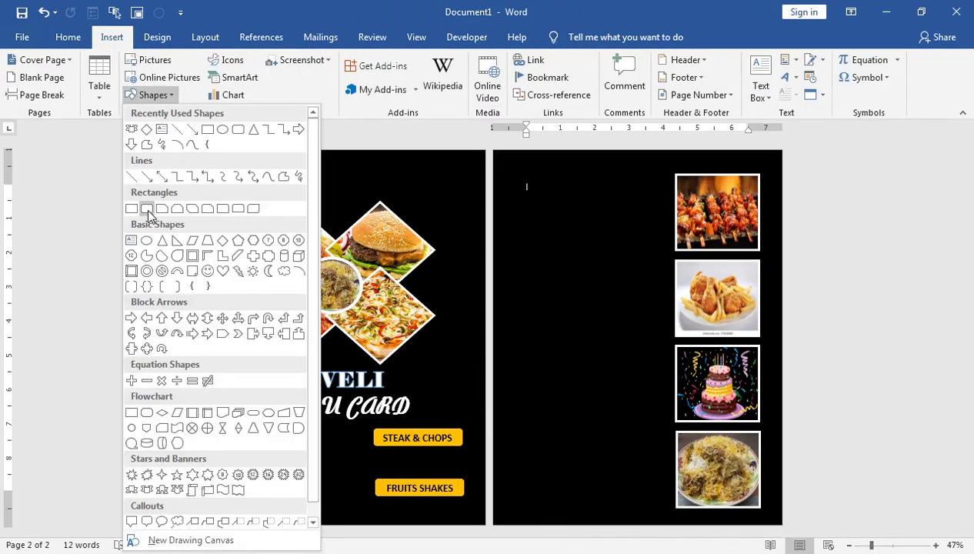
{"action": "left_click", "coordinate": [132, 208]}
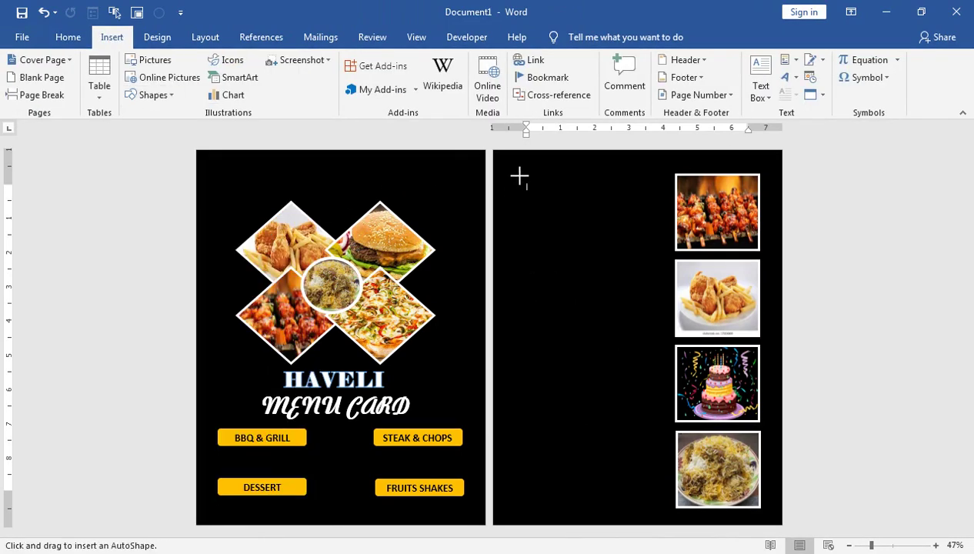
{"action": "left_click_drag", "start_coordinate": [518, 175], "coordinate": [631, 194]}
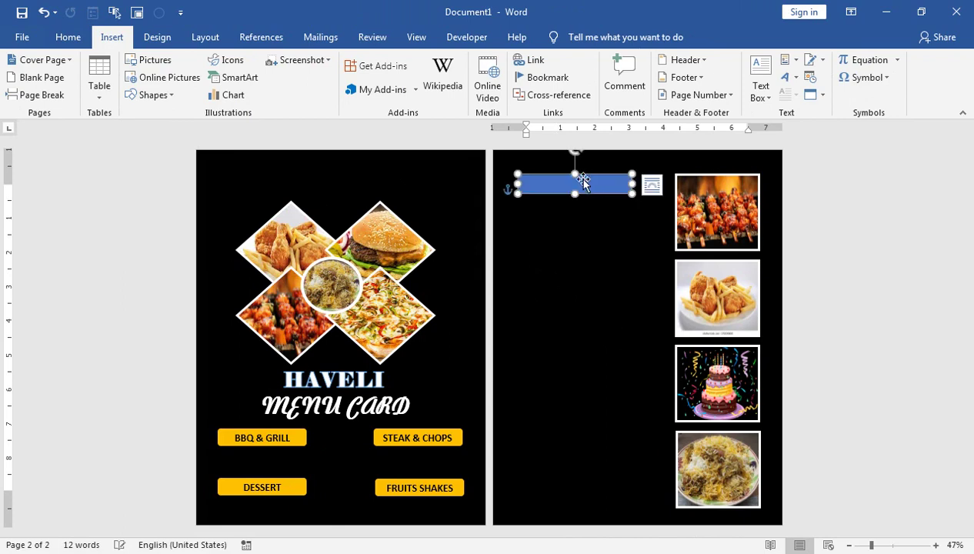
{"action": "right_click", "coordinate": [581, 181]}
{"action": "left_click", "coordinate": [625, 269]}
{"action": "type", "text": "BBQ & GRILL"}
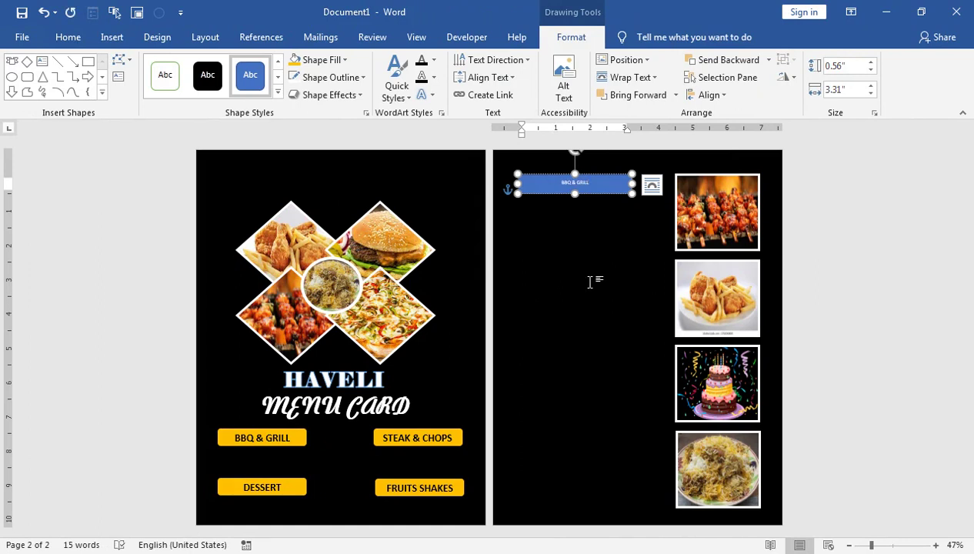
{"action": "left_click_drag", "start_coordinate": [586, 195], "coordinate": [588, 199]}
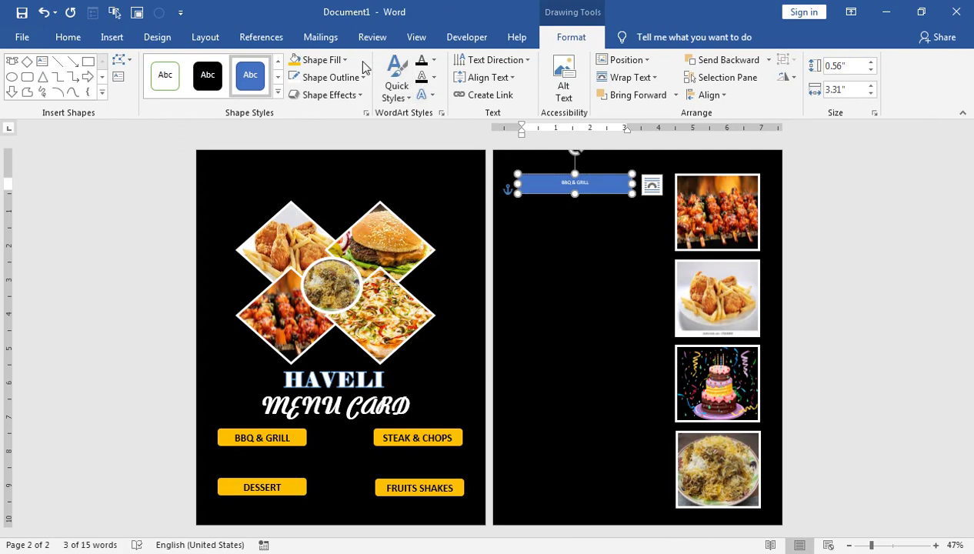
Remove the label's outline, make its text bold black 28 pt, and fill it gold.
{"action": "left_click", "coordinate": [307, 60]}
{"action": "left_click", "coordinate": [300, 94]}
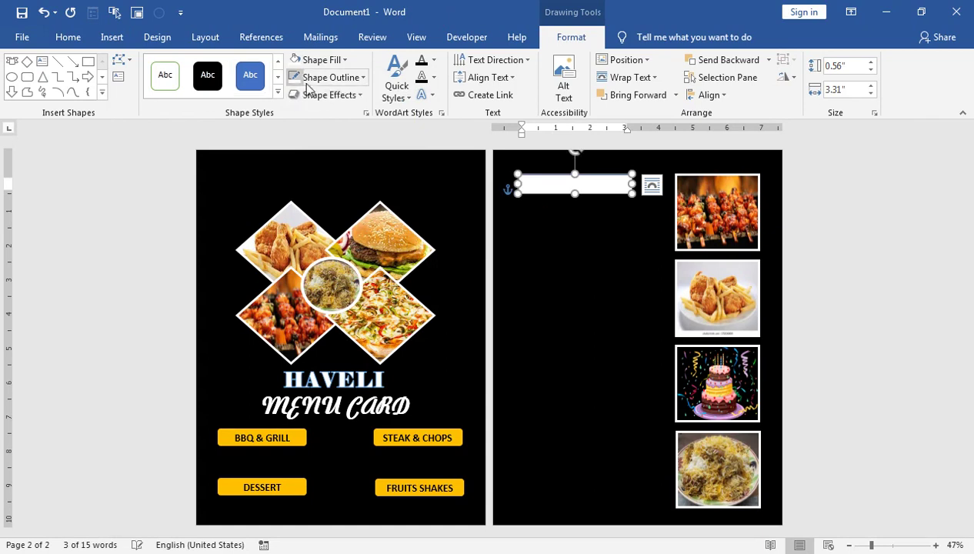
{"action": "left_click", "coordinate": [307, 80]}
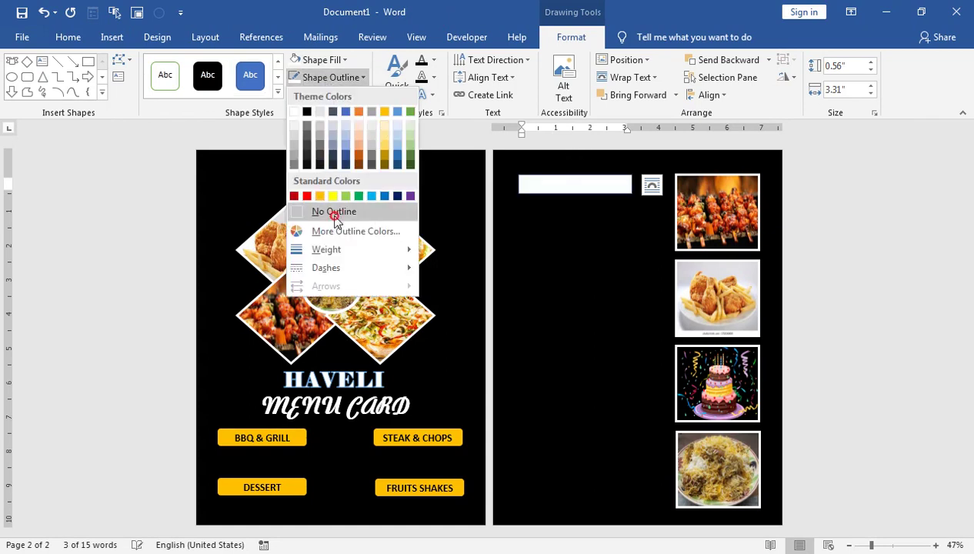
{"action": "left_click", "coordinate": [335, 214]}
{"action": "left_click", "coordinate": [68, 37]}
{"action": "left_click", "coordinate": [298, 90]}
{"action": "left_click", "coordinate": [131, 89]}
{"action": "left_click", "coordinate": [235, 66]}
{"action": "left_click", "coordinate": [235, 67]}
{"action": "left_click", "coordinate": [235, 68]}
{"action": "left_click", "coordinate": [234, 68]}
{"action": "left_click", "coordinate": [234, 67]}
{"action": "left_click", "coordinate": [235, 68]}
{"action": "left_click", "coordinate": [235, 67]}
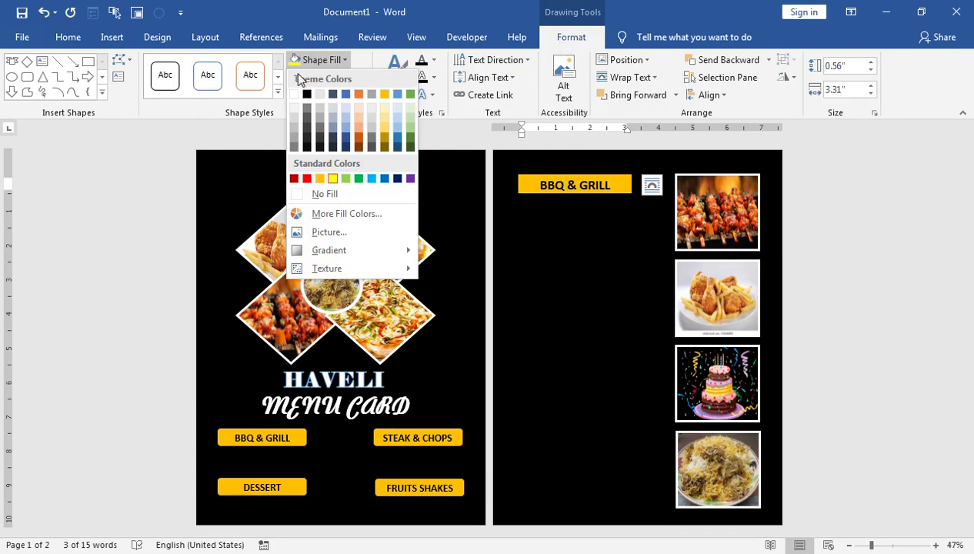
{"action": "left_click", "coordinate": [320, 179]}
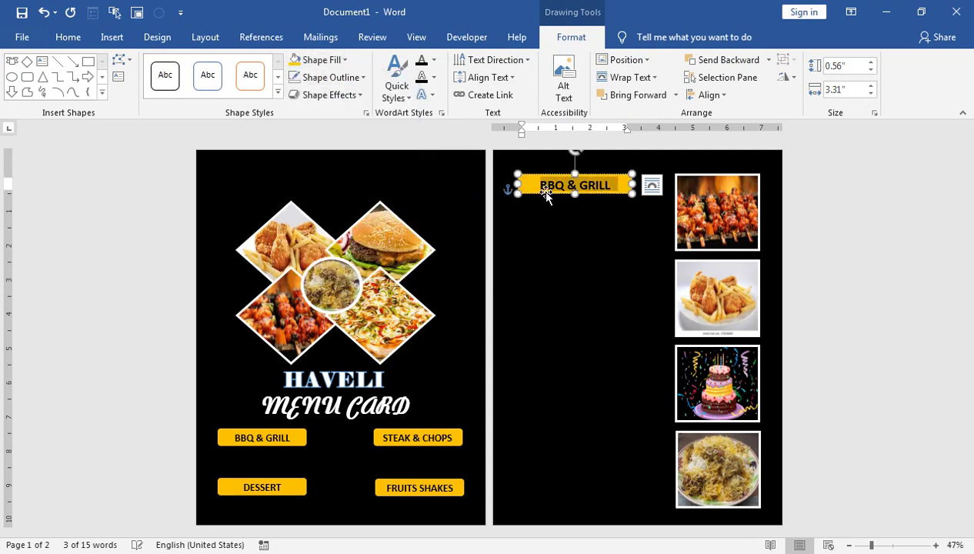
Move the BBQ & GRILL bar to the left edge and add FAST FOOD and DESSERT copies below.
{"action": "left_click_drag", "start_coordinate": [545, 196], "coordinate": [521, 196]}
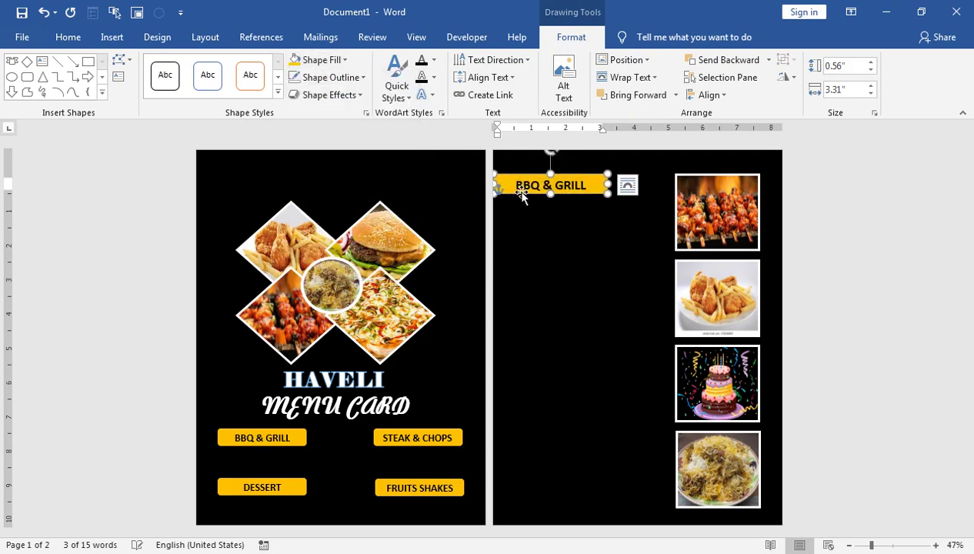
{"action": "left_click_drag", "start_coordinate": [521, 195], "coordinate": [548, 282]}
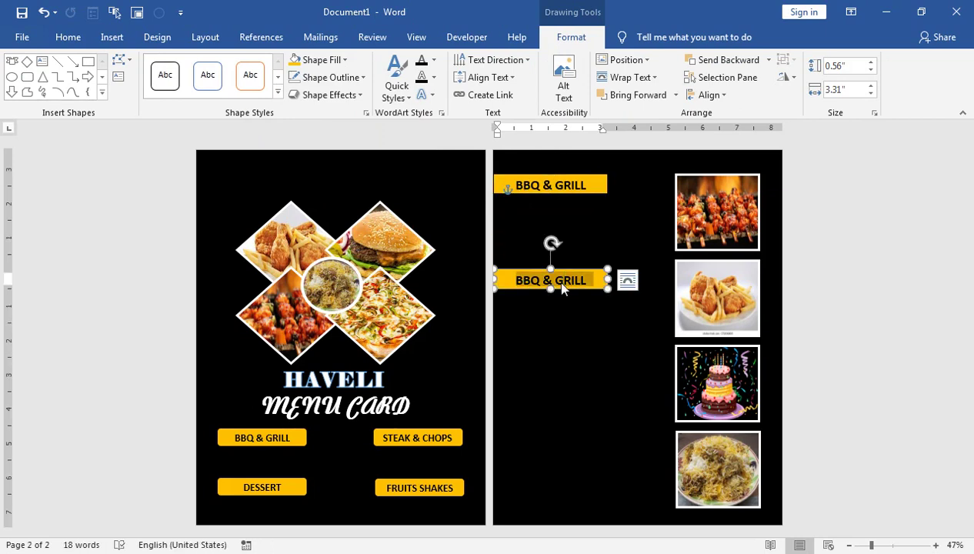
{"action": "type", "text": "FAST FOOD"}
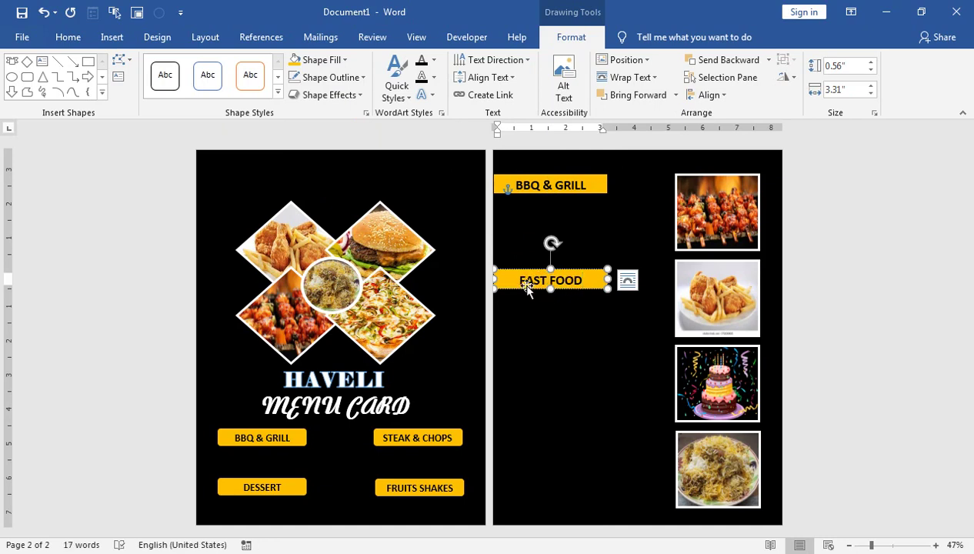
{"action": "left_click_drag", "start_coordinate": [529, 293], "coordinate": [521, 369]}
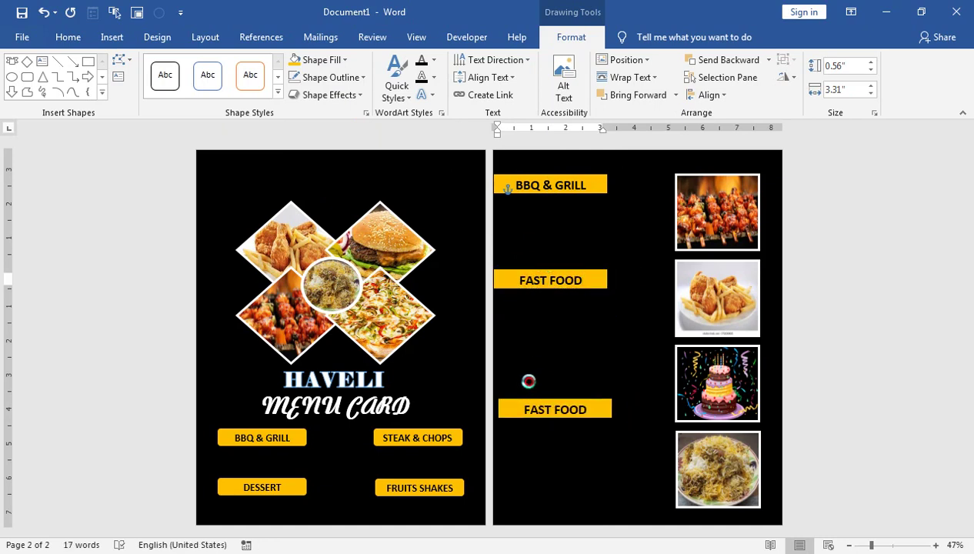
{"action": "left_click", "coordinate": [535, 393]}
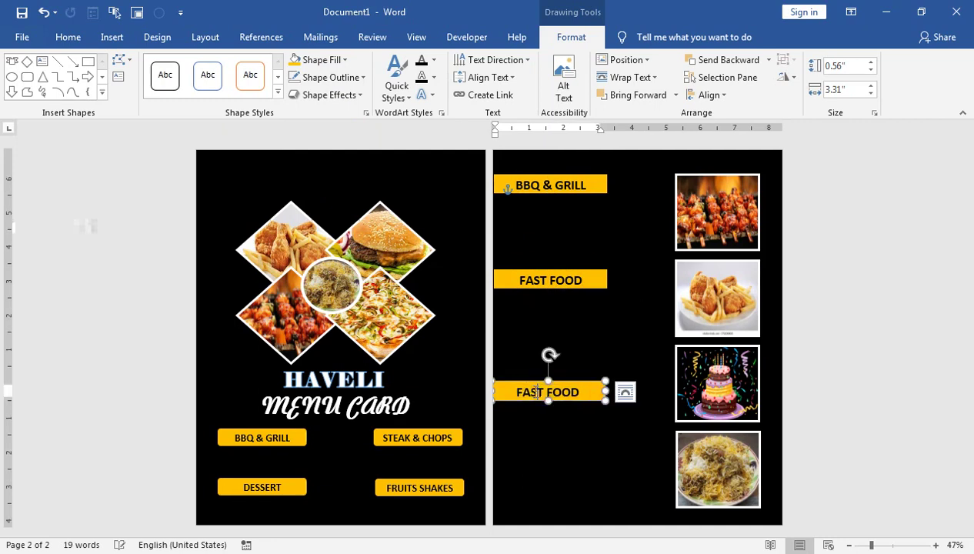
{"action": "triple_click", "coordinate": [536, 392]}
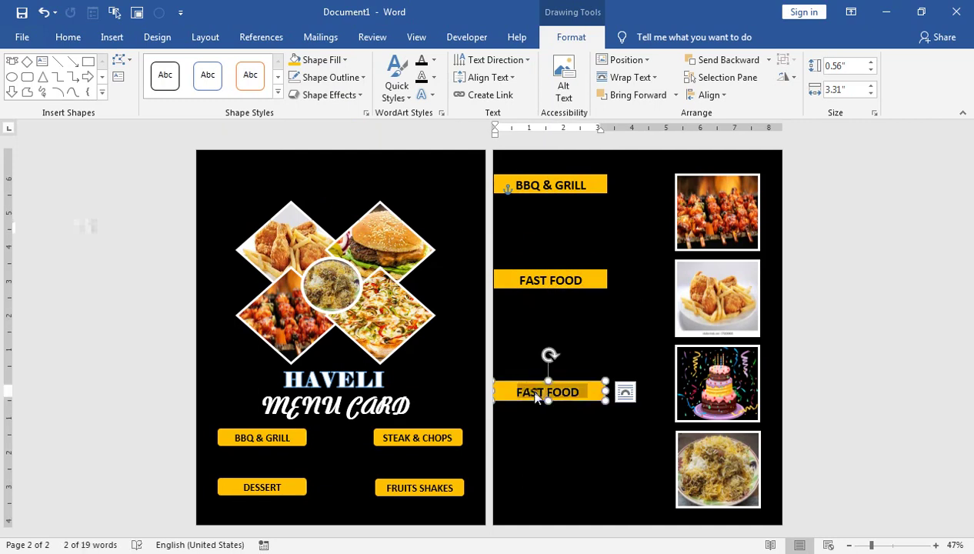
{"action": "type", "text": "DESSERT"}
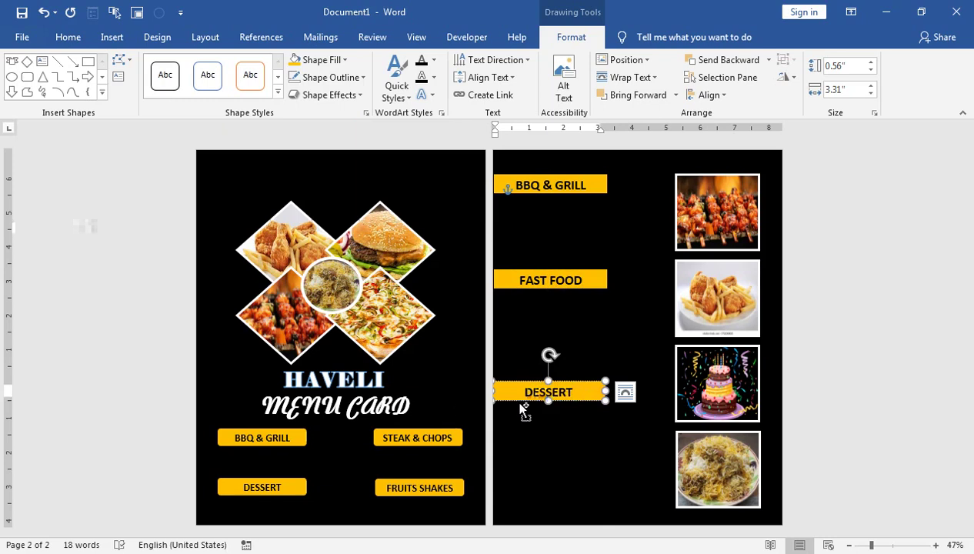
Add a fourth bar copy below DESSERT reading DESI.
{"action": "left_click_drag", "start_coordinate": [519, 392], "coordinate": [518, 447]}
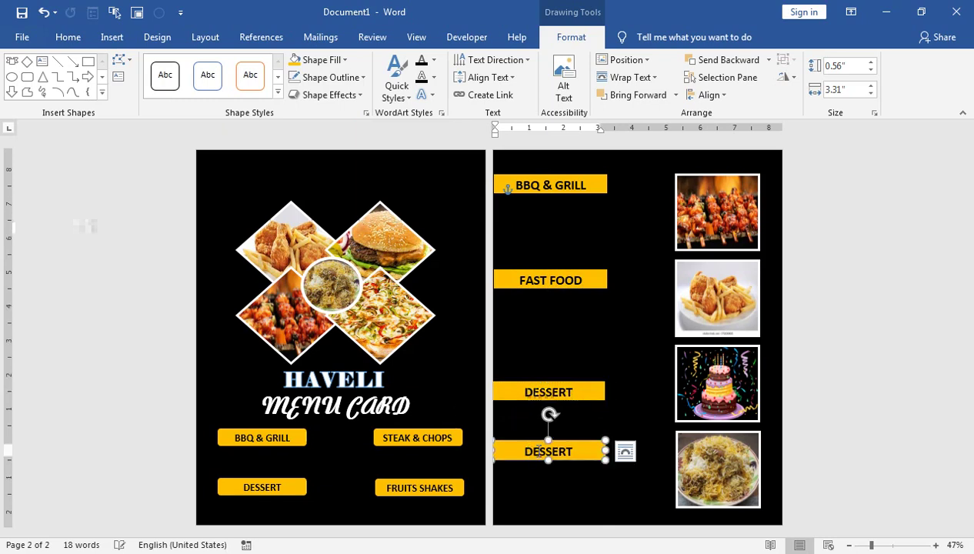
{"action": "double_click", "coordinate": [543, 454]}
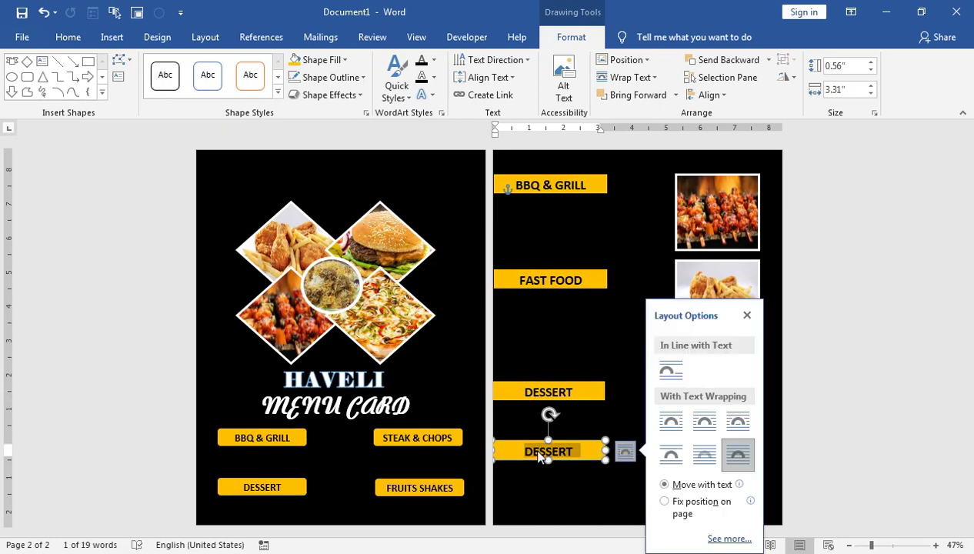
{"action": "key", "text": "Right"}
{"action": "key", "text": "Right"}
{"action": "key", "text": "Right"}
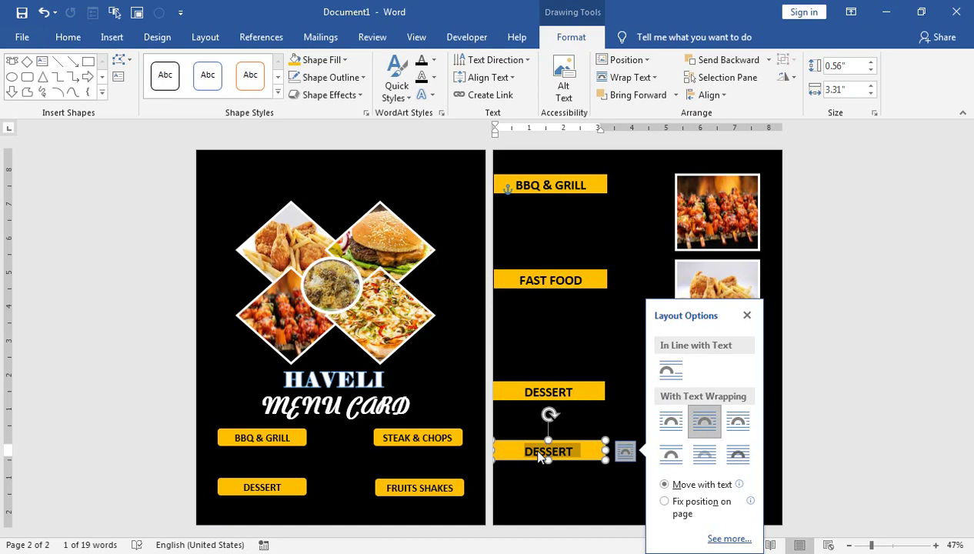
{"action": "left_click", "coordinate": [546, 451]}
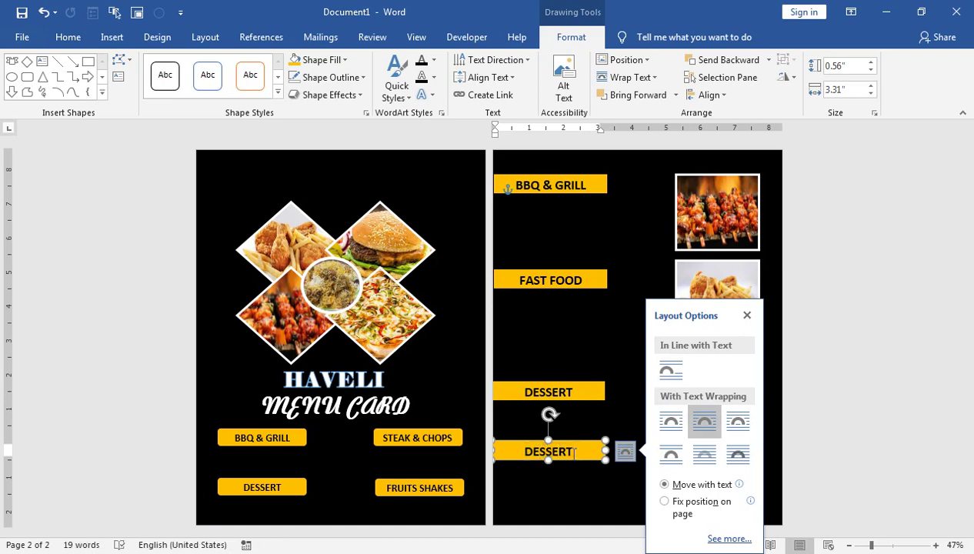
{"action": "double_click", "coordinate": [574, 453]}
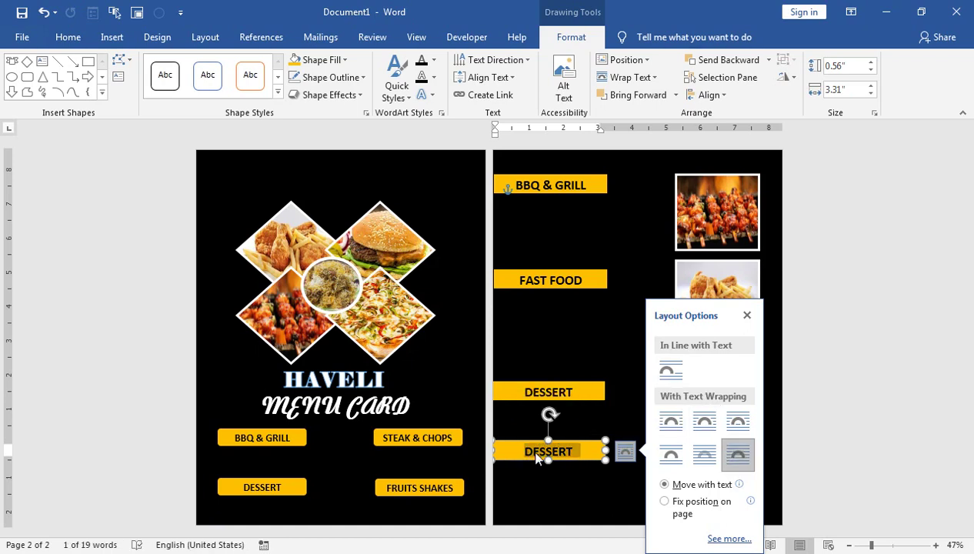
{"action": "left_click", "coordinate": [537, 457]}
{"action": "double_click", "coordinate": [537, 453]}
{"action": "type", "text": "DESI"}
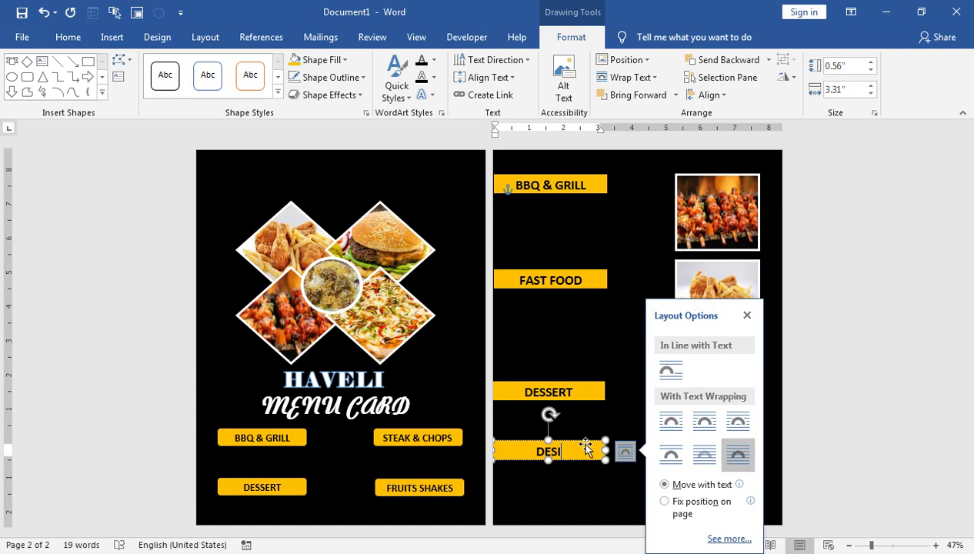
{"action": "left_click", "coordinate": [746, 315]}
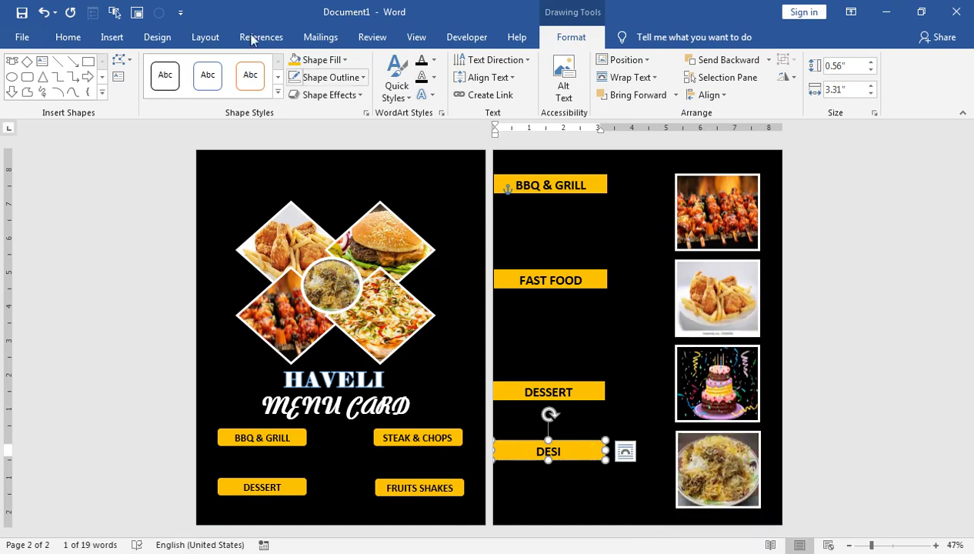
{"action": "left_click", "coordinate": [42, 60]}
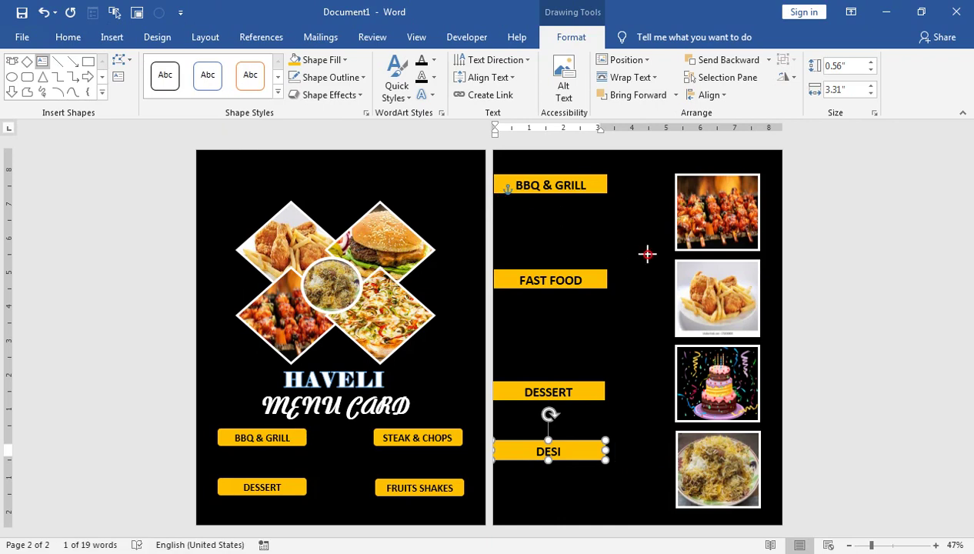
Draw a no-fill text box below BBQ & GRILL and paste placeholder text into it.
{"action": "left_click_drag", "start_coordinate": [654, 258], "coordinate": [501, 199]}
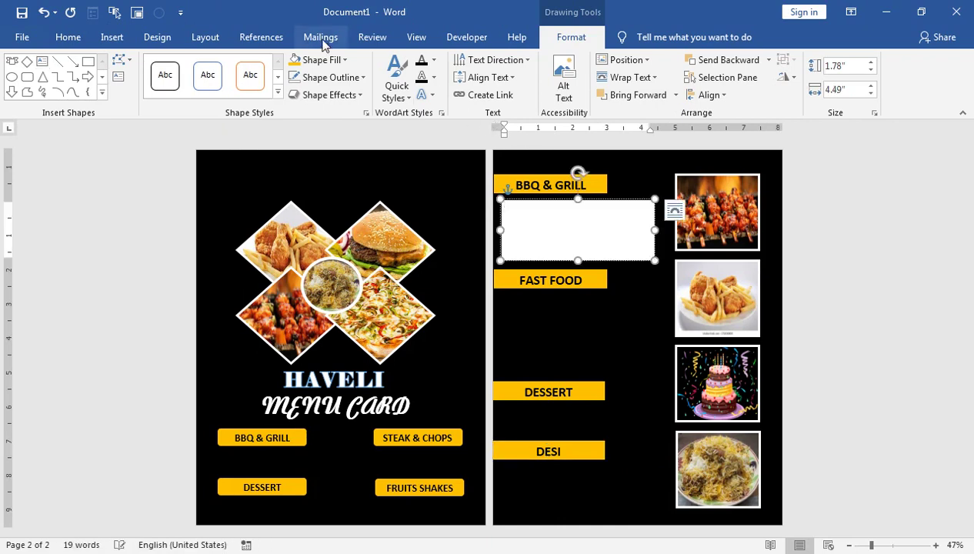
{"action": "left_click", "coordinate": [341, 62]}
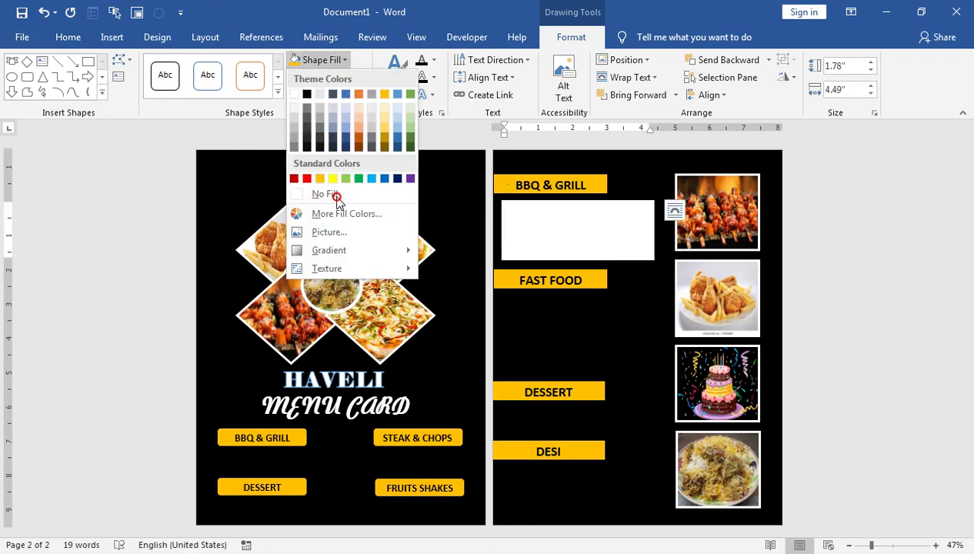
{"action": "left_click", "coordinate": [337, 195]}
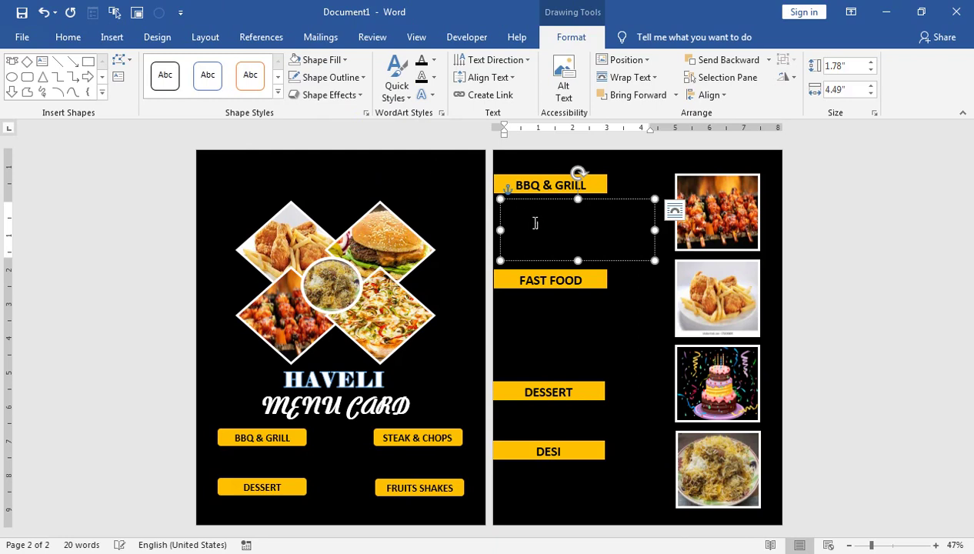
{"action": "key", "text": "ctrl+v"}
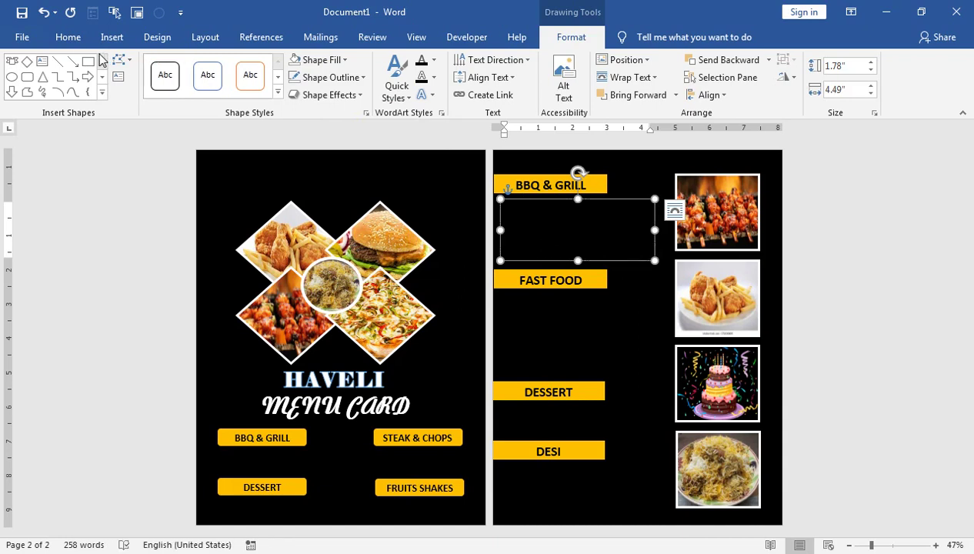
{"action": "left_click", "coordinate": [68, 37]}
{"action": "left_click", "coordinate": [311, 90]}
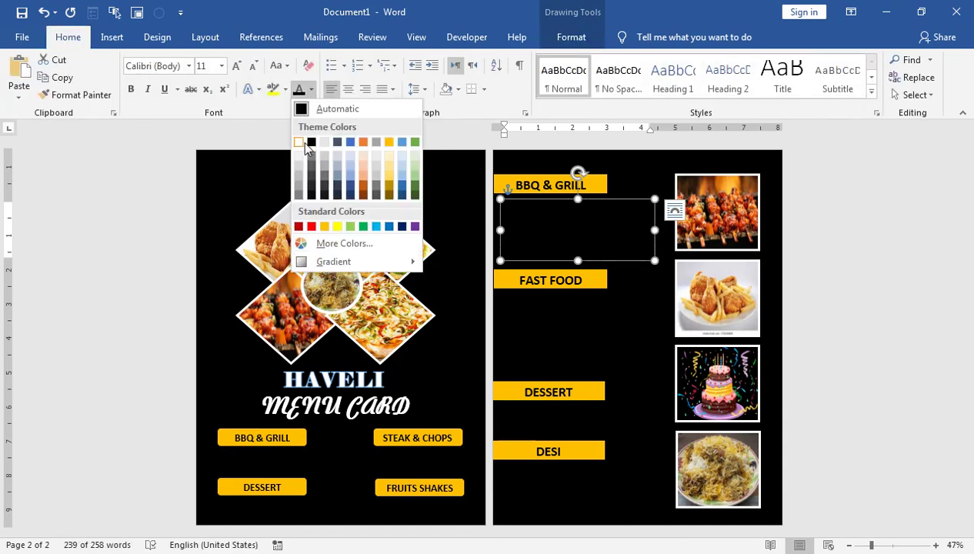
Make the pasted text white and delete the two extra placeholder paragraphs.
{"action": "left_click", "coordinate": [306, 137]}
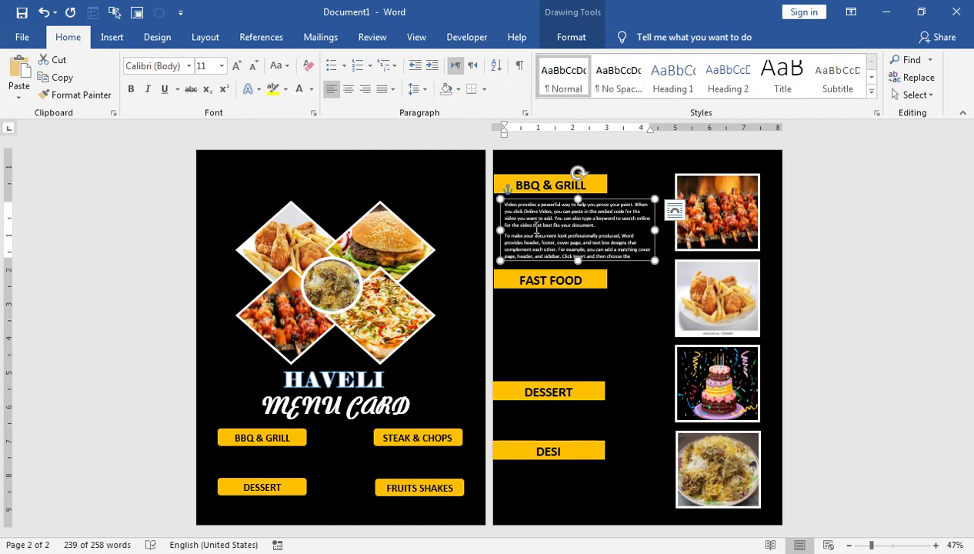
{"action": "left_click", "coordinate": [507, 236]}
{"action": "triple_click", "coordinate": [506, 236]}
{"action": "key", "text": "Delete"}
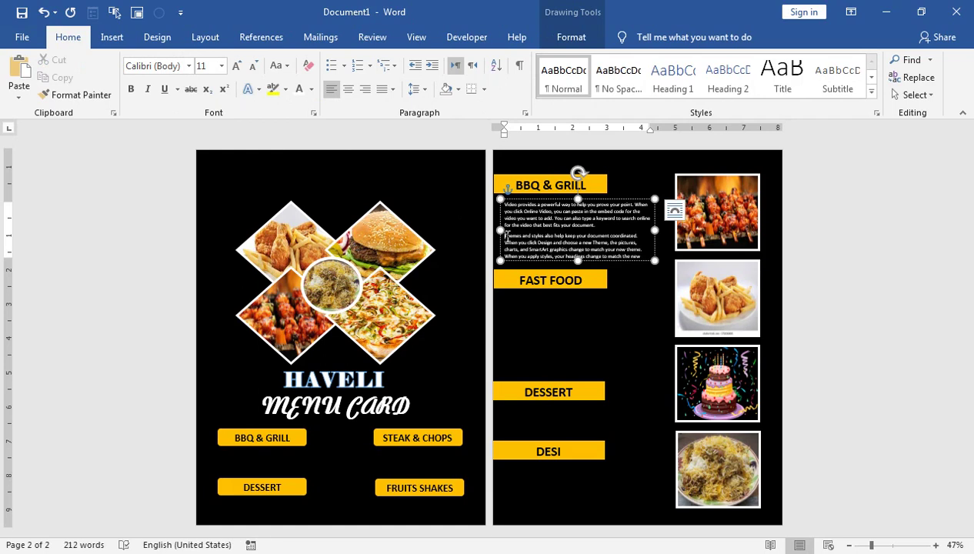
{"action": "triple_click", "coordinate": [507, 236]}
{"action": "key", "text": "Delete"}
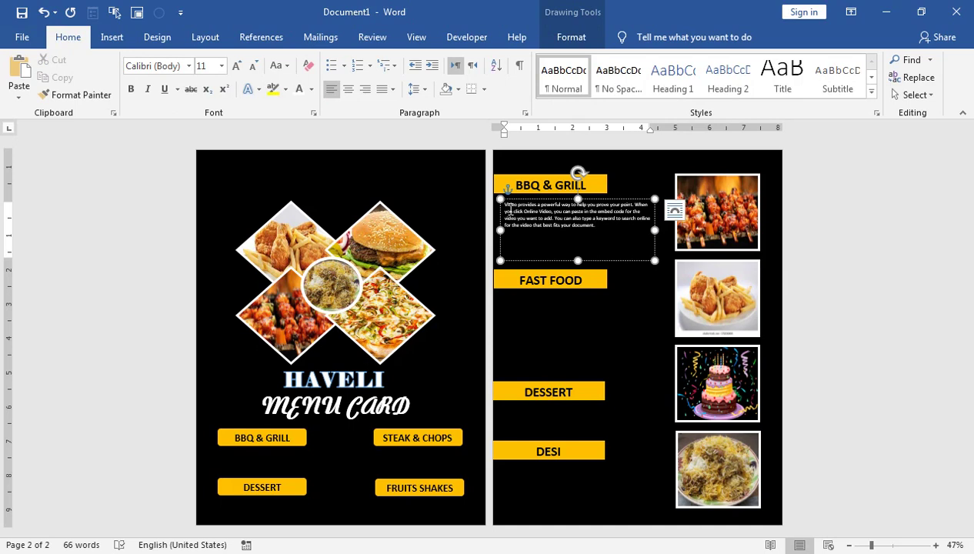
Justify the remaining description paragraph.
{"action": "key", "text": "Return"}
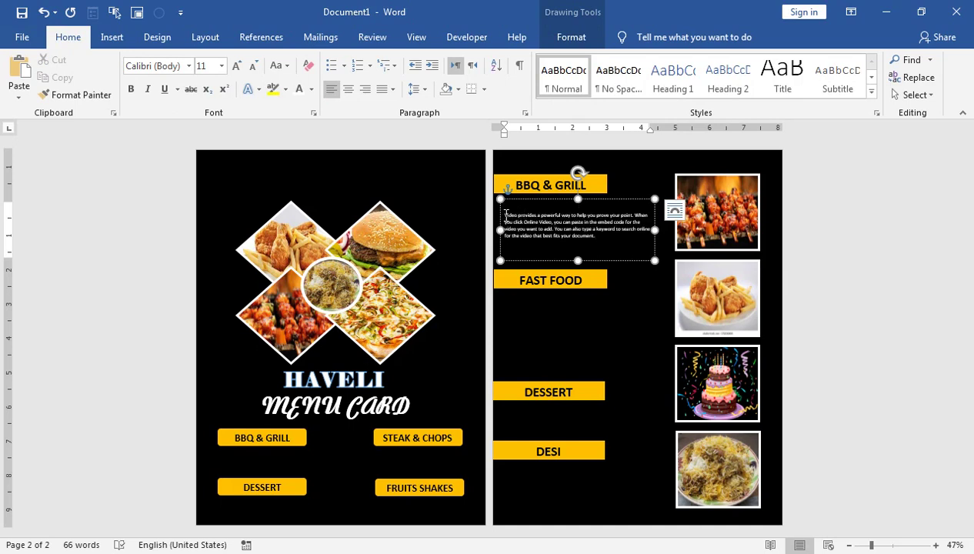
{"action": "left_click", "coordinate": [608, 217]}
{"action": "key", "text": "Return"}
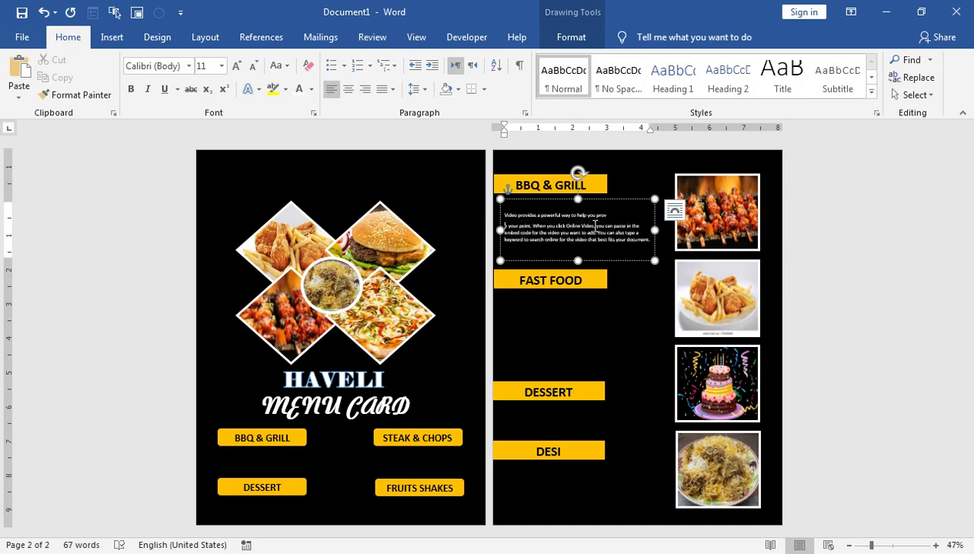
{"action": "key", "text": "ctrl+z"}
{"action": "key", "text": "ctrl+a"}
{"action": "left_click", "coordinate": [391, 89]}
{"action": "left_click", "coordinate": [400, 129]}
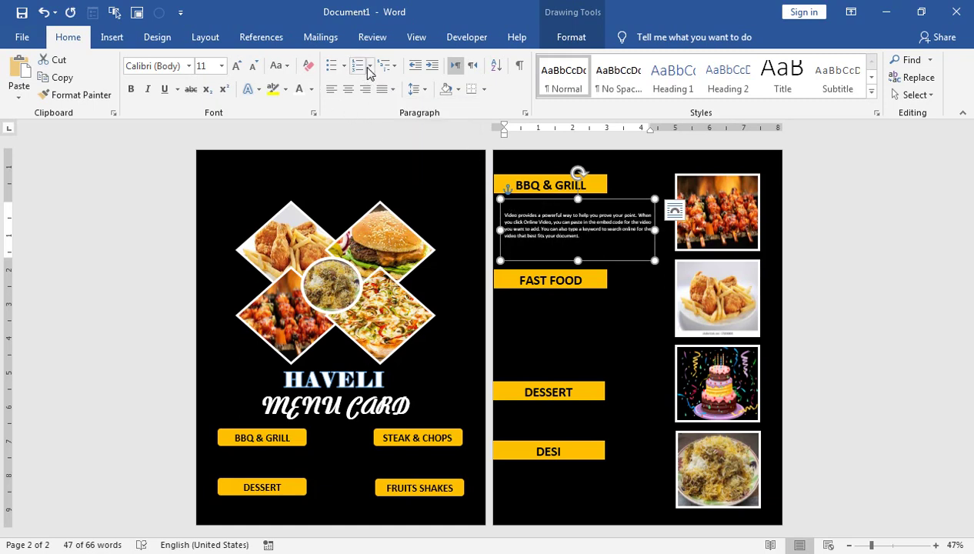
Add a round bullet to the description and copy its box below FAST FOOD and DESSERT.
{"action": "left_click", "coordinate": [344, 65]}
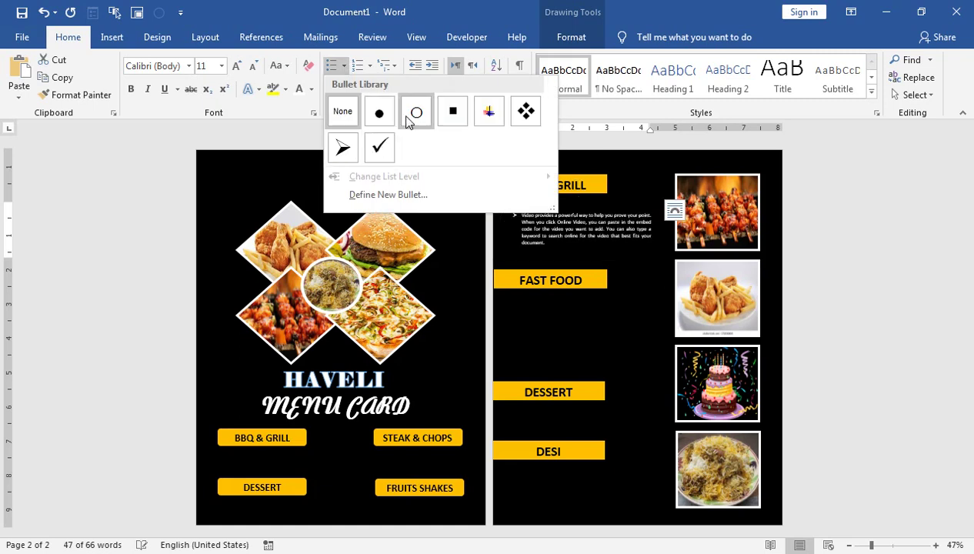
{"action": "left_click", "coordinate": [379, 113]}
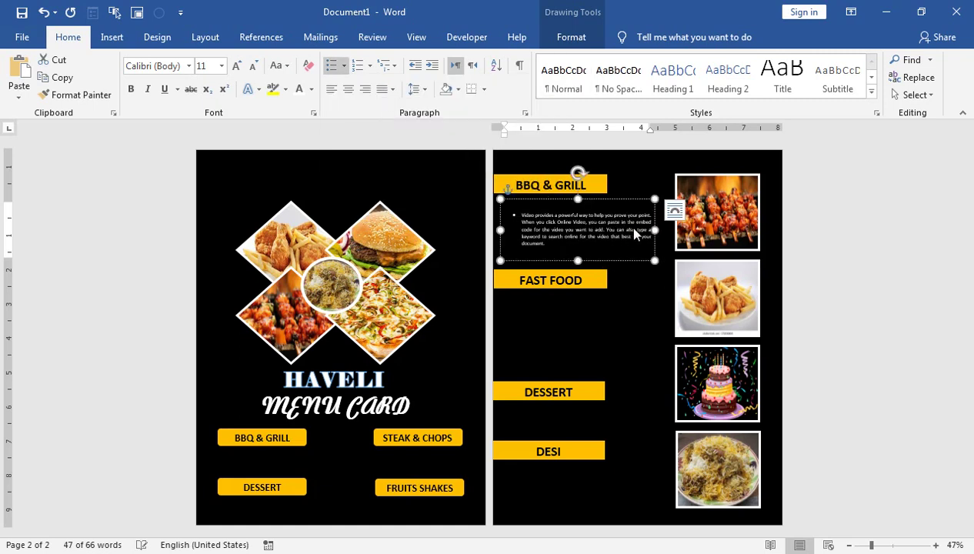
{"action": "left_click", "coordinate": [612, 223]}
{"action": "left_click", "coordinate": [585, 216]}
{"action": "left_click_drag", "start_coordinate": [639, 199], "coordinate": [631, 199]}
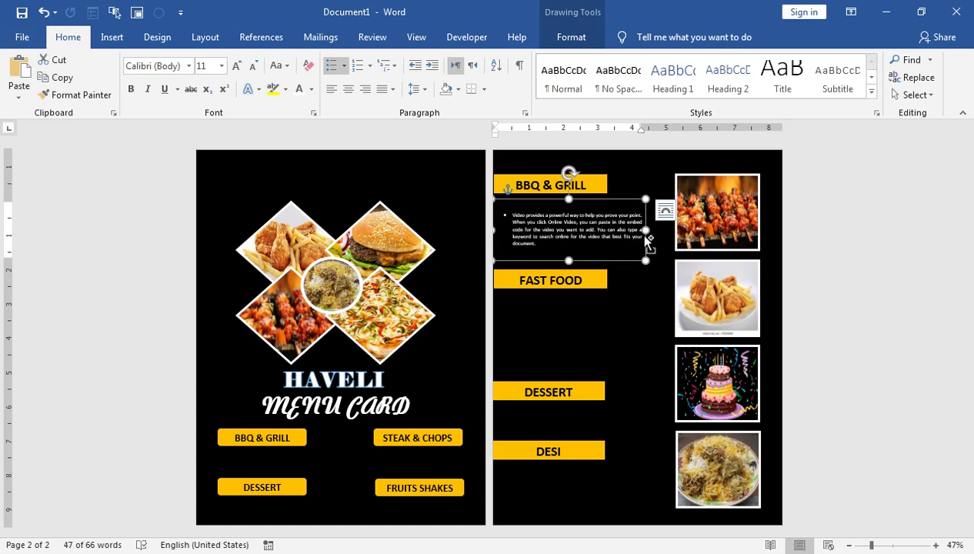
{"action": "mouse_move", "coordinate": [647, 243]}
{"action": "left_mouse_down"}
{"action": "mouse_move", "coordinate": [637, 338]}
{"action": "mouse_move", "coordinate": [647, 356]}
{"action": "mouse_move", "coordinate": [634, 425]}
{"action": "left_mouse_up"}
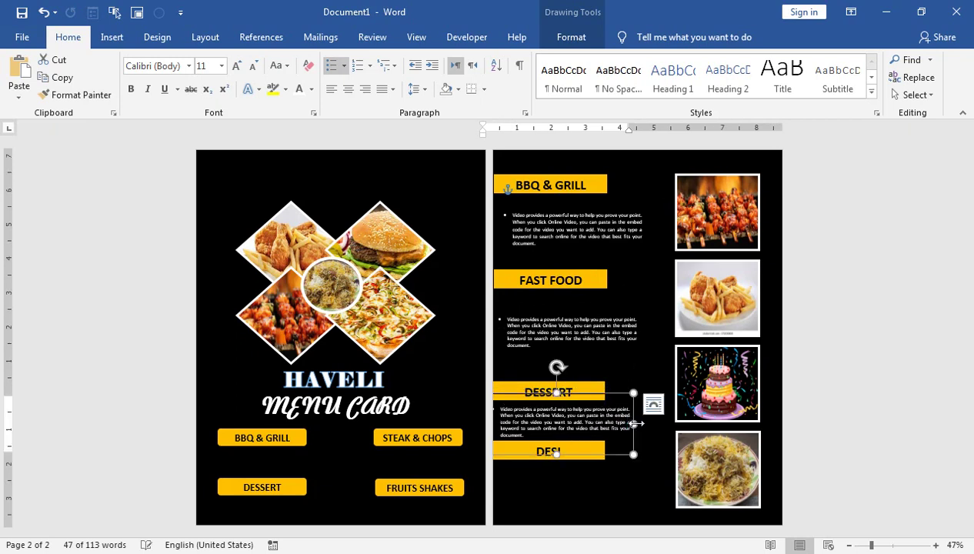
Raise the DESSERT bar, copy the description box below DESI, and align the descriptions.
{"action": "left_click_drag", "start_coordinate": [582, 387], "coordinate": [584, 364]}
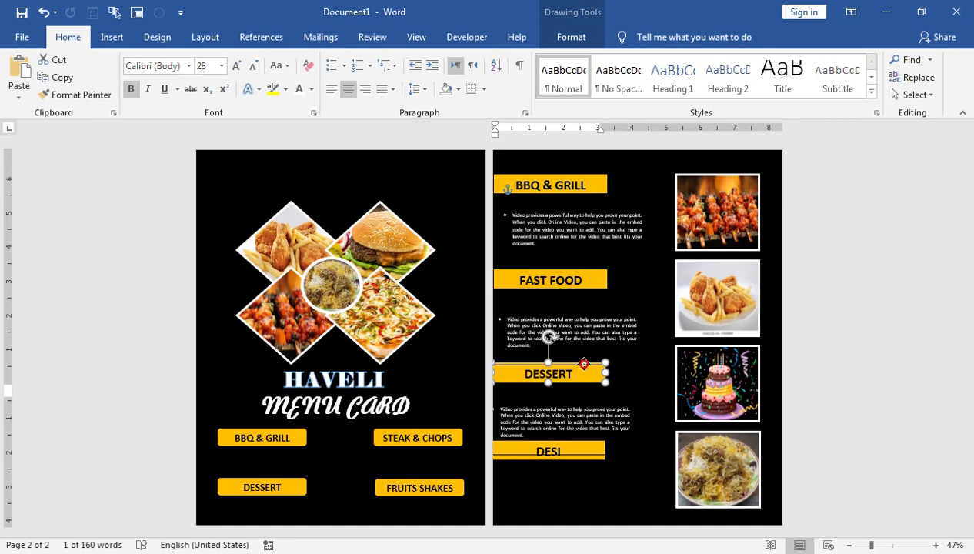
{"action": "left_click", "coordinate": [619, 367]}
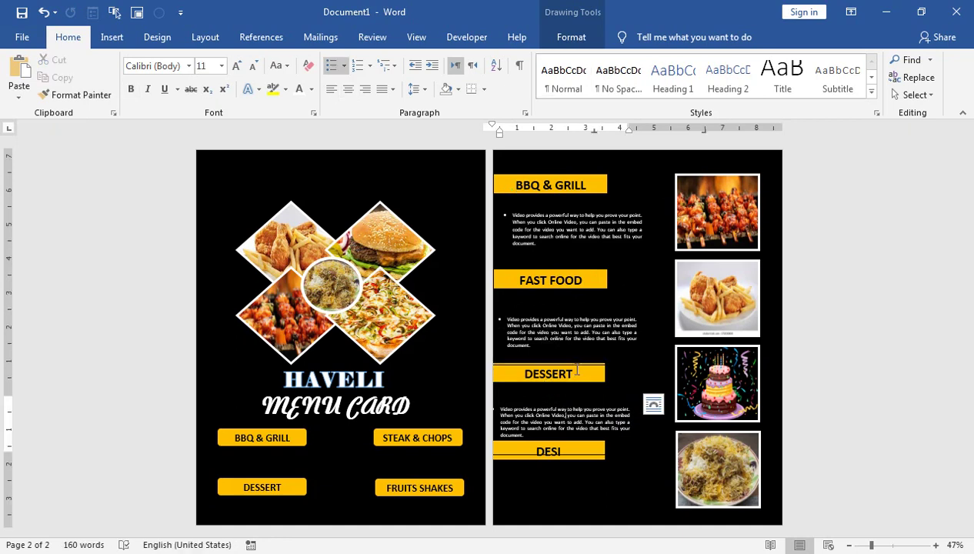
{"action": "left_click", "coordinate": [598, 356]}
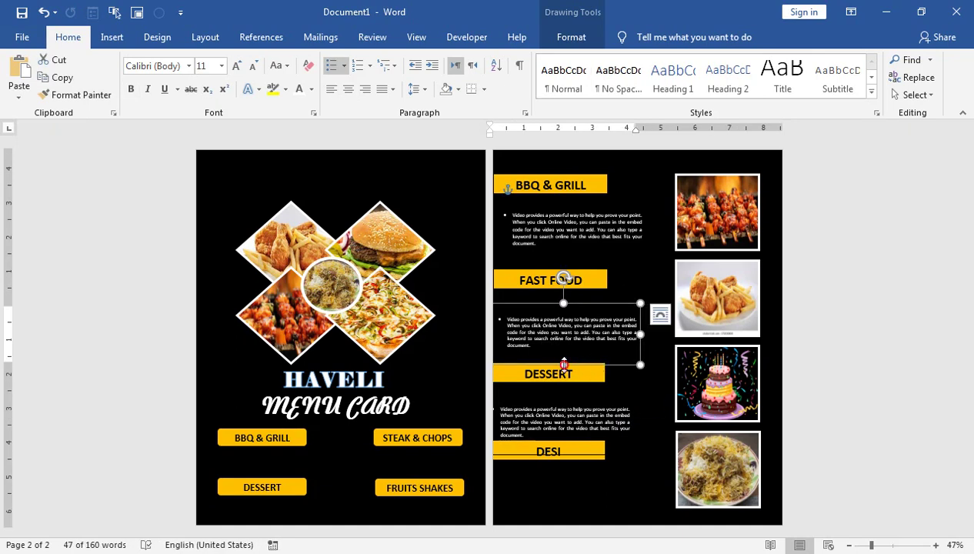
{"action": "left_click", "coordinate": [558, 395]}
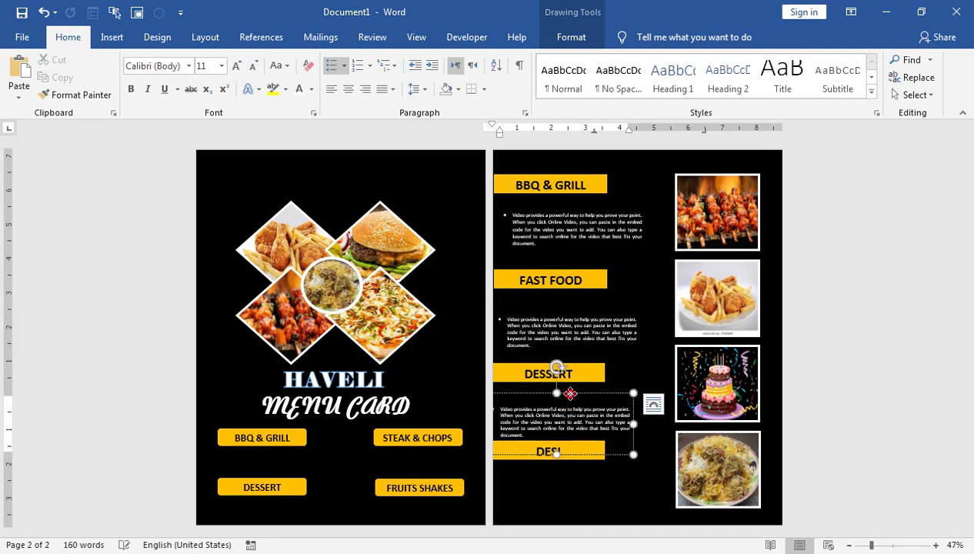
{"action": "left_click_drag", "start_coordinate": [570, 394], "coordinate": [571, 387]}
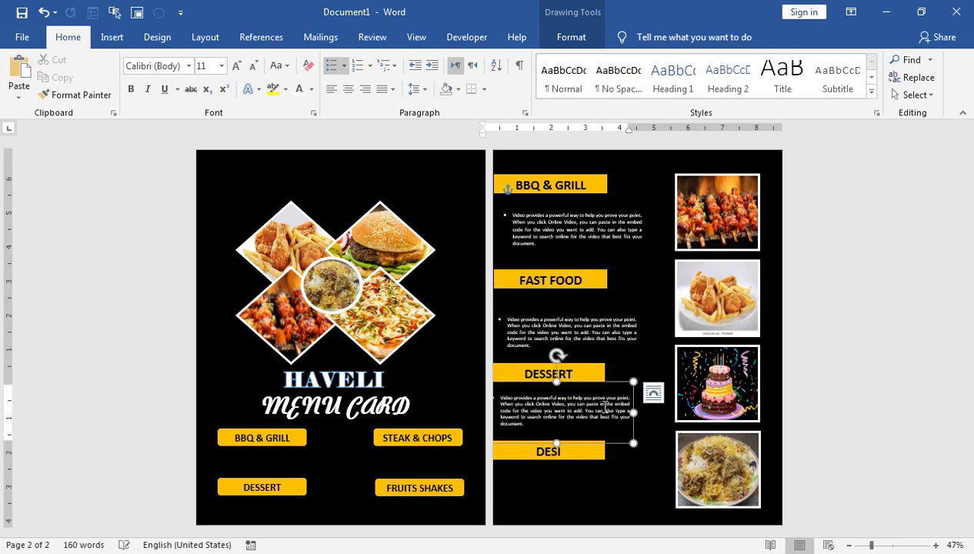
{"action": "mouse_move", "coordinate": [632, 396]}
{"action": "left_mouse_down"}
{"action": "mouse_move", "coordinate": [624, 451]}
{"action": "mouse_move", "coordinate": [635, 463]}
{"action": "left_mouse_up"}
{"action": "left_click", "coordinate": [548, 387]}
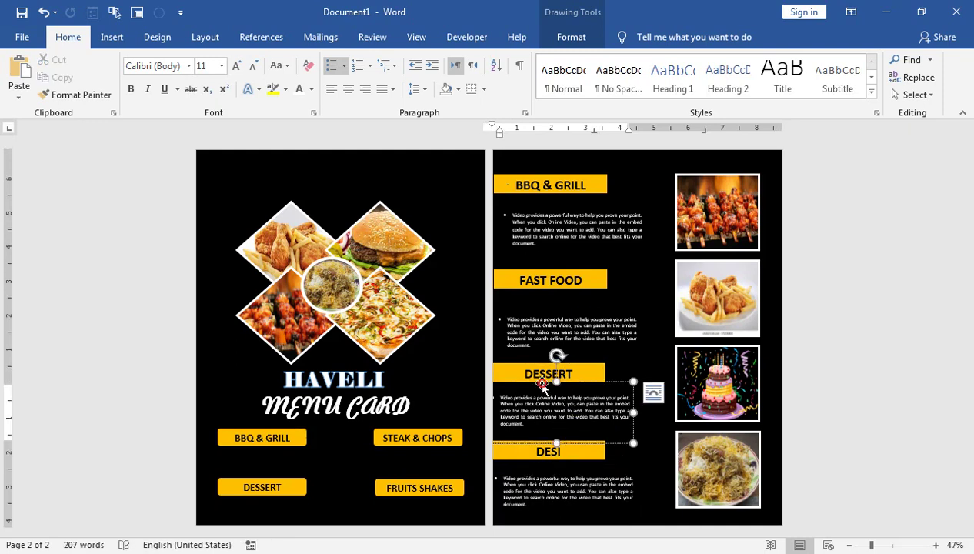
{"action": "left_click_drag", "start_coordinate": [535, 379], "coordinate": [543, 376]}
{"action": "left_click", "coordinate": [538, 487]}
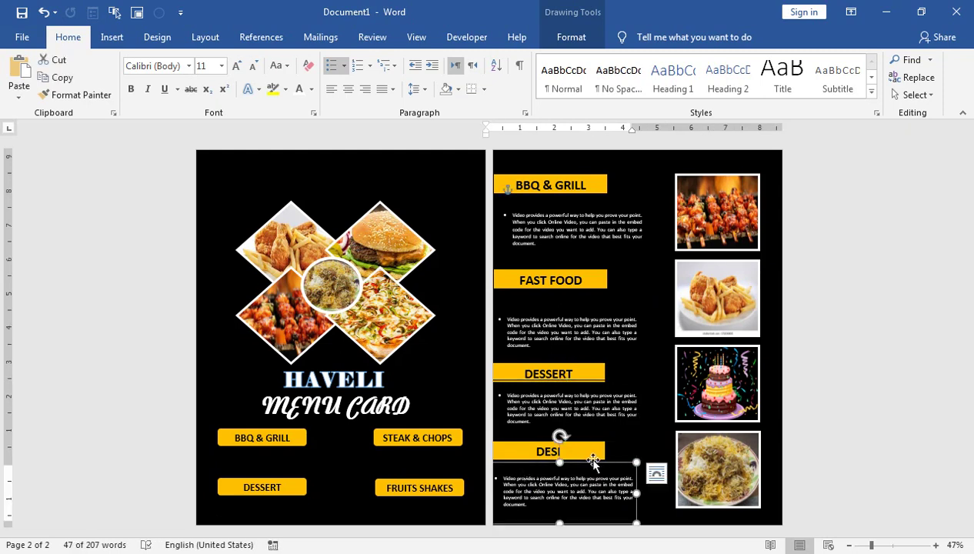
{"action": "left_click_drag", "start_coordinate": [595, 459], "coordinate": [599, 460]}
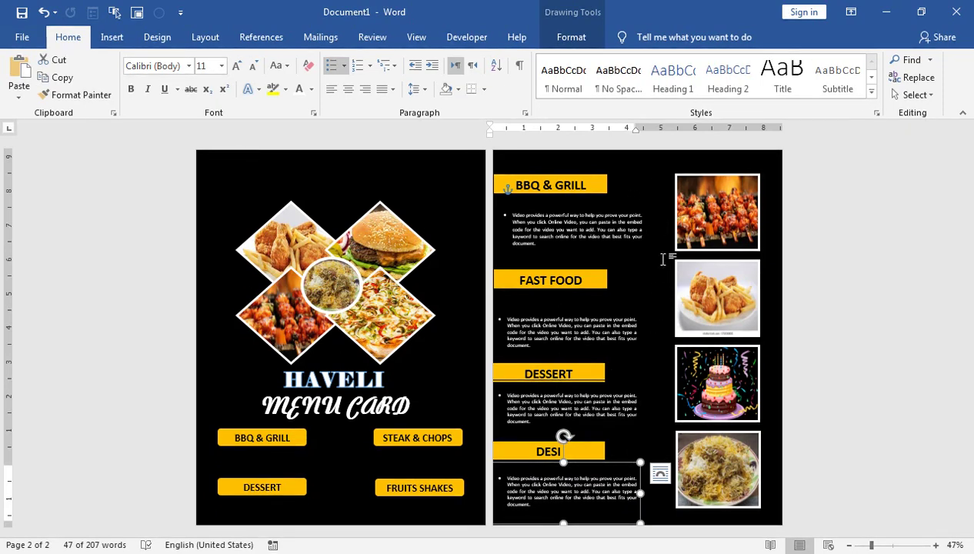
Adjust the FAST FOOD and DESSERT heading bars so they line up with their descriptions.
{"action": "left_click", "coordinate": [627, 313]}
{"action": "left_click", "coordinate": [585, 287]}
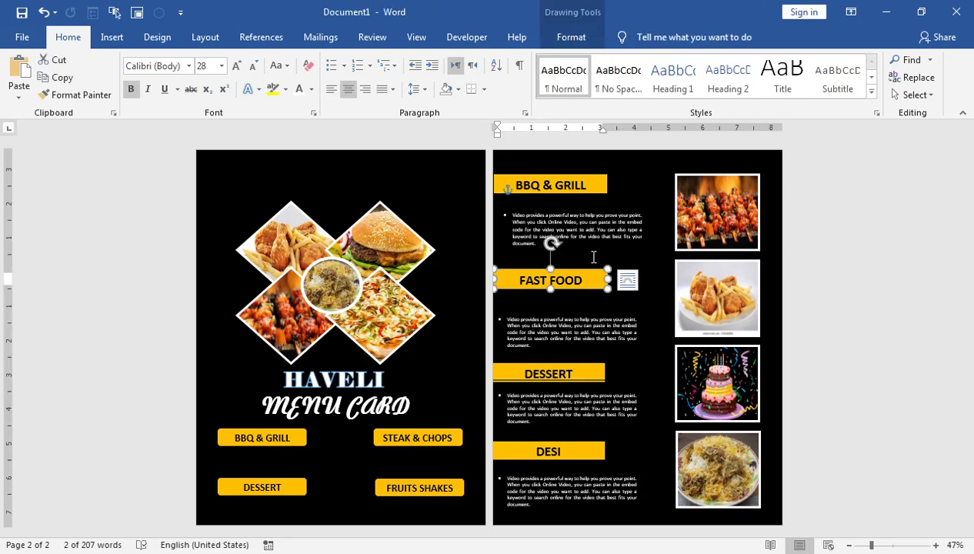
{"action": "left_click_drag", "start_coordinate": [606, 272], "coordinate": [606, 273]}
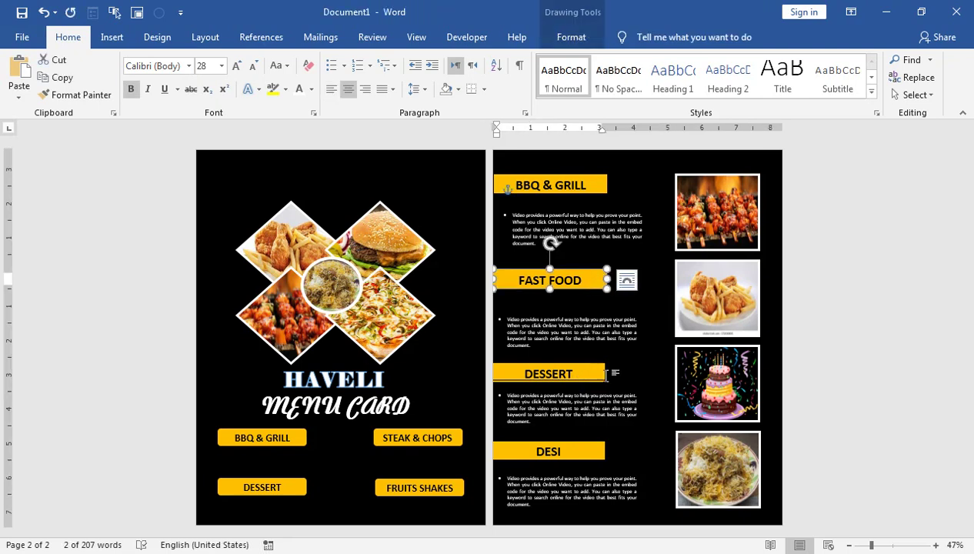
{"action": "left_click", "coordinate": [603, 380]}
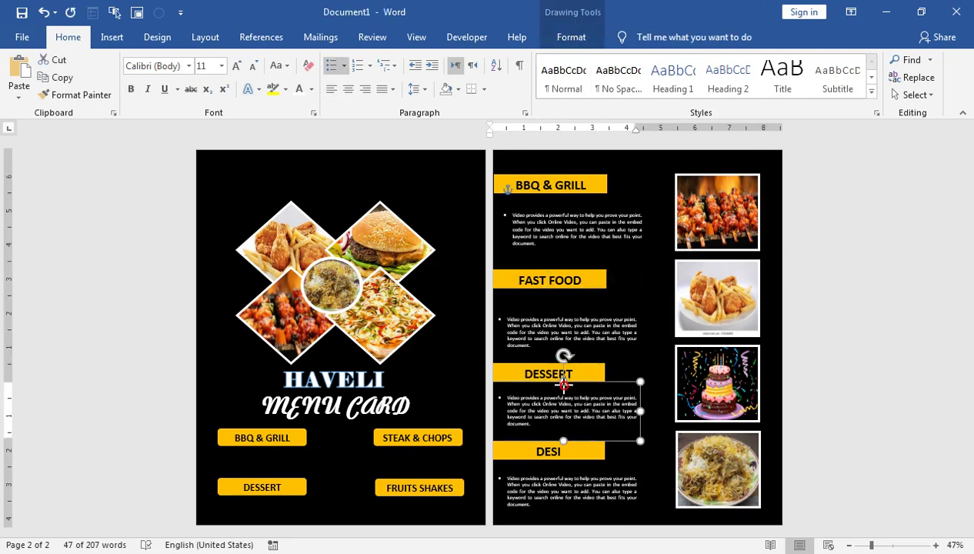
{"action": "left_click", "coordinate": [585, 370]}
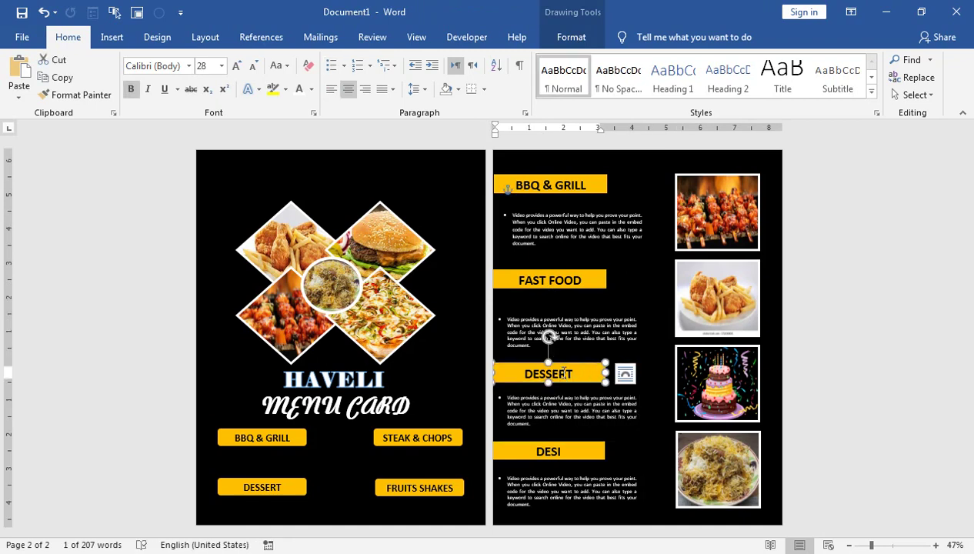
{"action": "left_click_drag", "start_coordinate": [583, 366], "coordinate": [558, 376]}
{"action": "left_click", "coordinate": [566, 446]}
{"action": "left_click", "coordinate": [641, 293]}
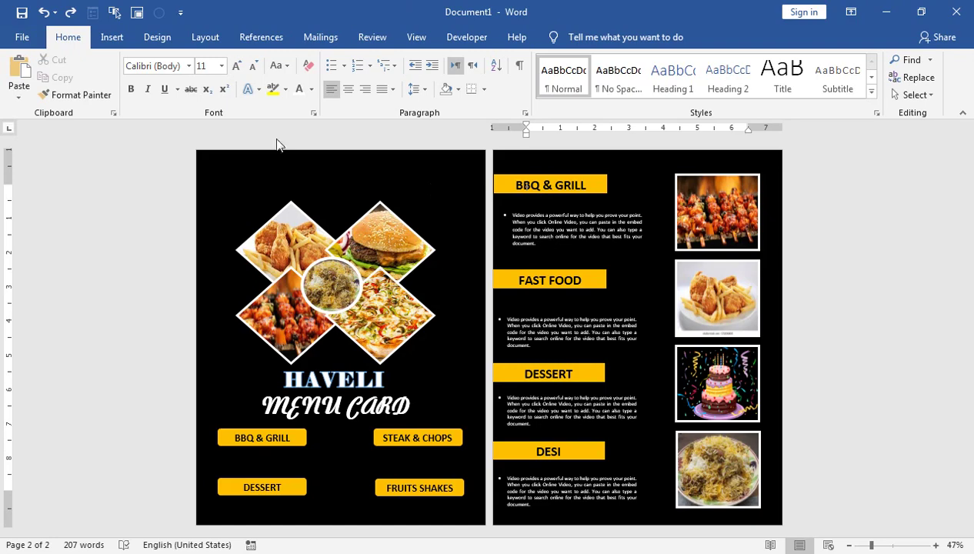
Open File > Print and view the HAVELI cover page (page 1 of 2).
{"action": "left_click", "coordinate": [22, 37]}
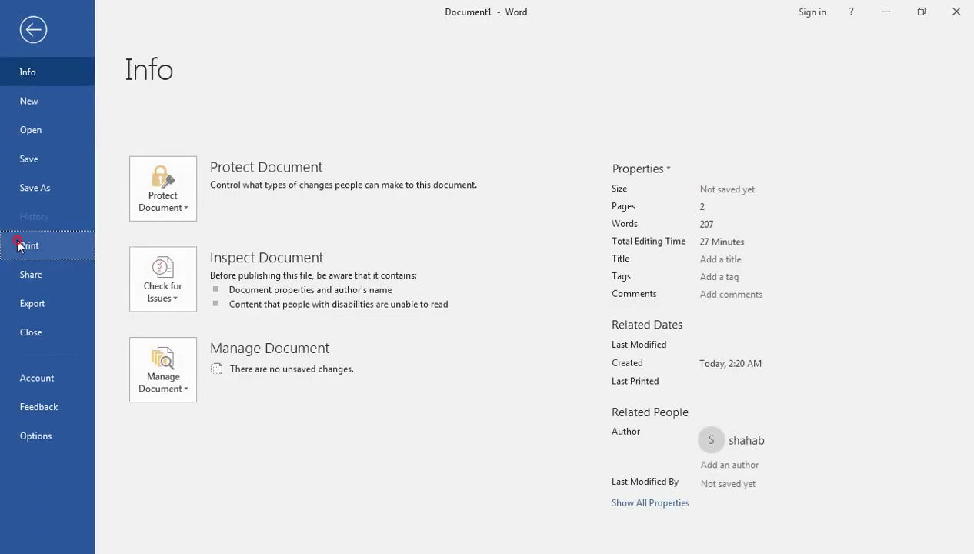
{"action": "left_click", "coordinate": [23, 245]}
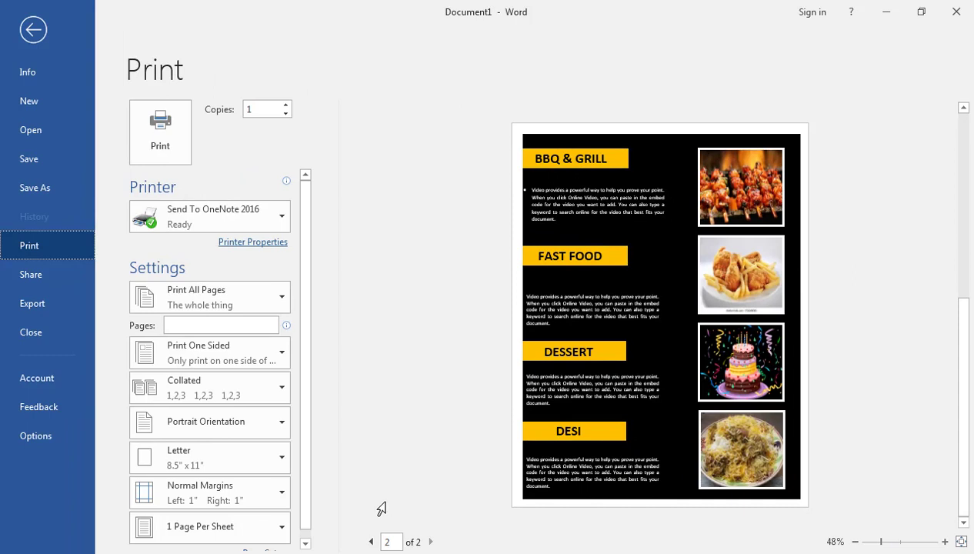
{"action": "left_click", "coordinate": [376, 542]}
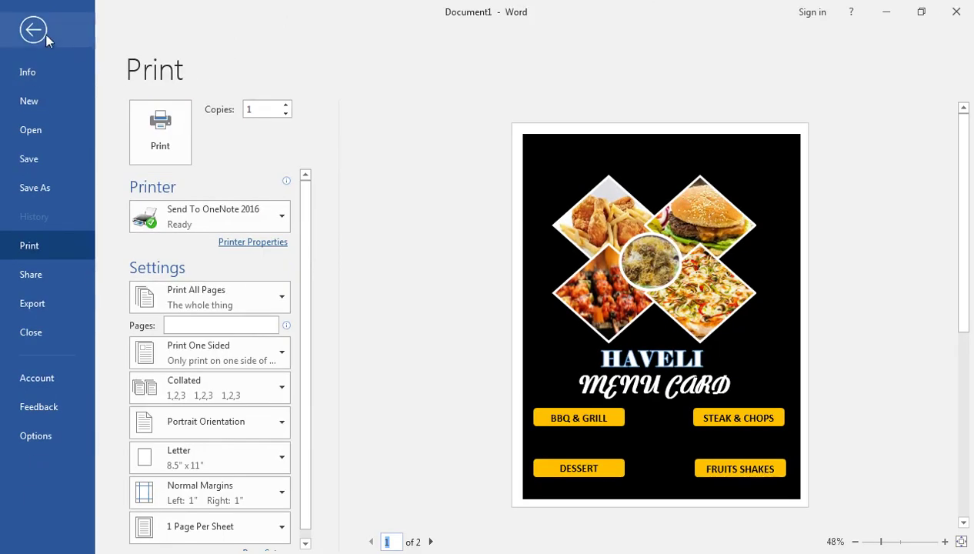
Leave the Print screen to return to the two-page menu document.
{"action": "left_click", "coordinate": [31, 31]}
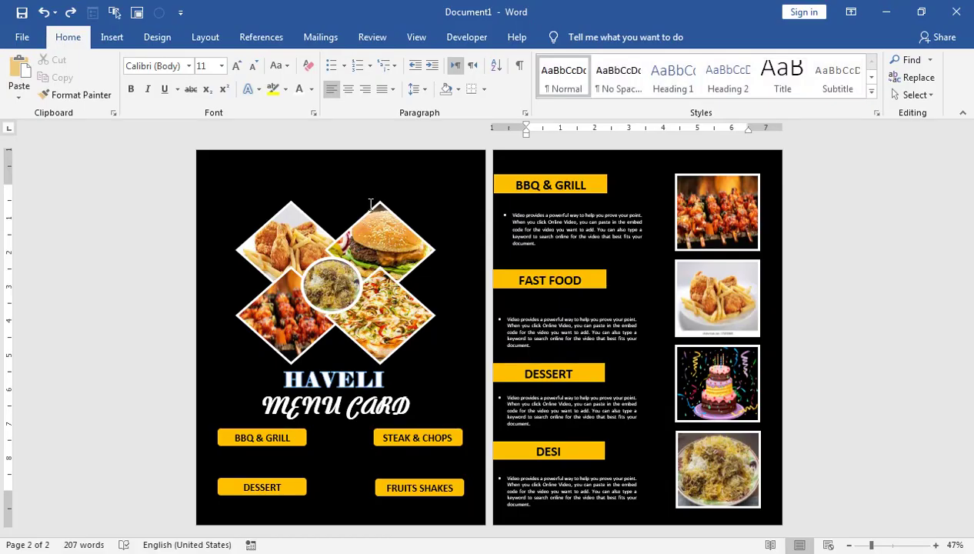